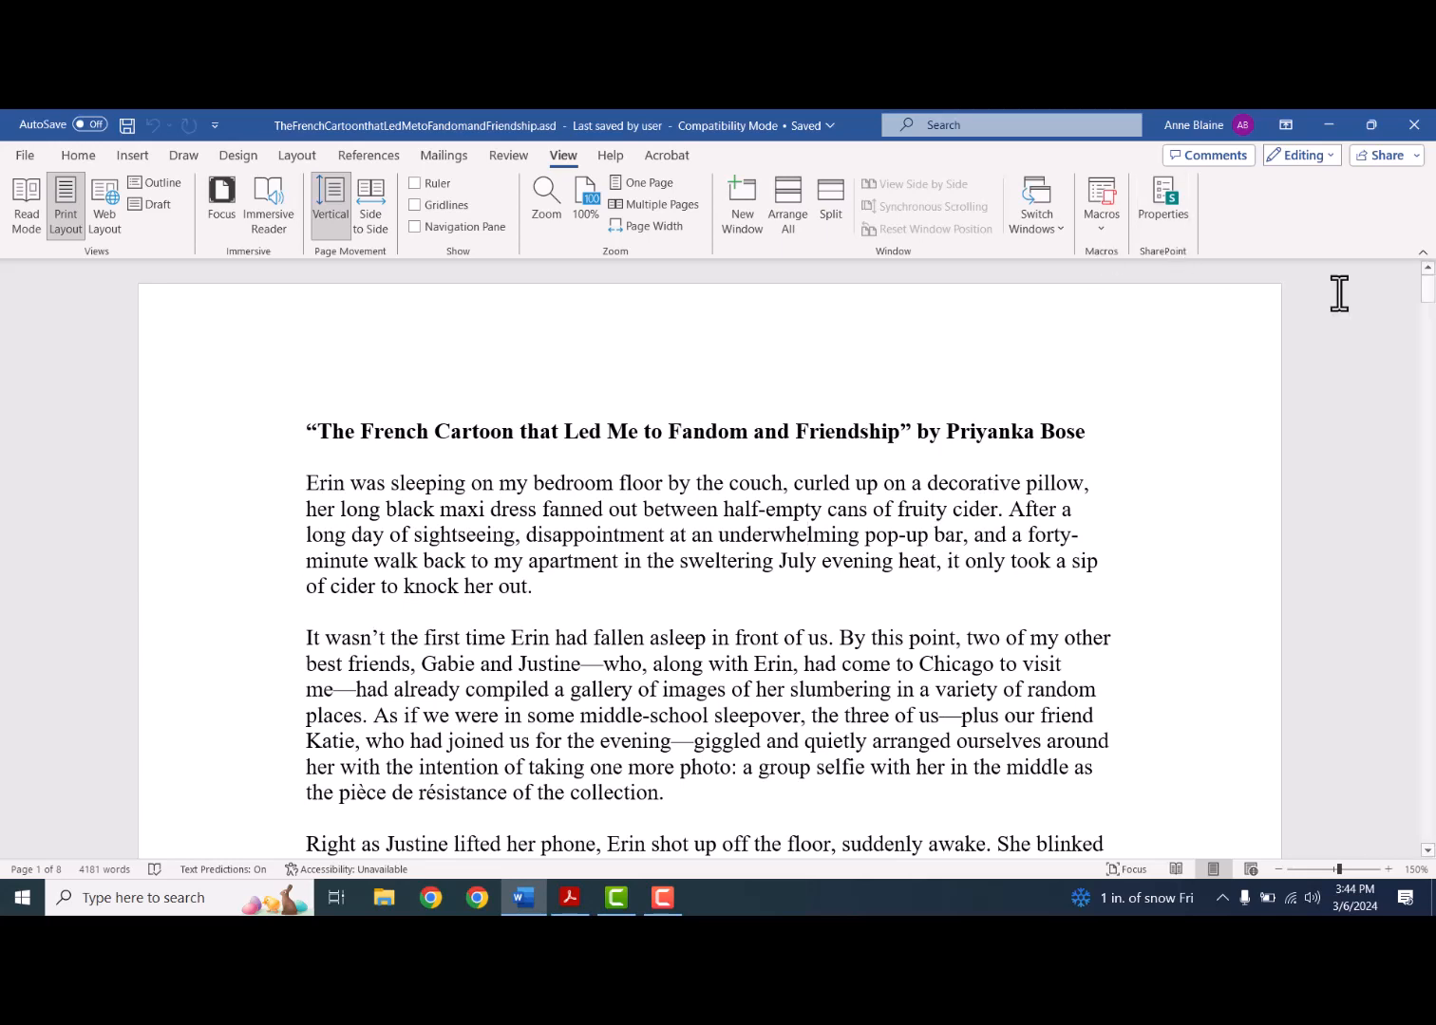
# - Switch the document to Reviewing mode and delete the word "decorative" from the first sentence of the essay
pyautogui.click(1299, 159)
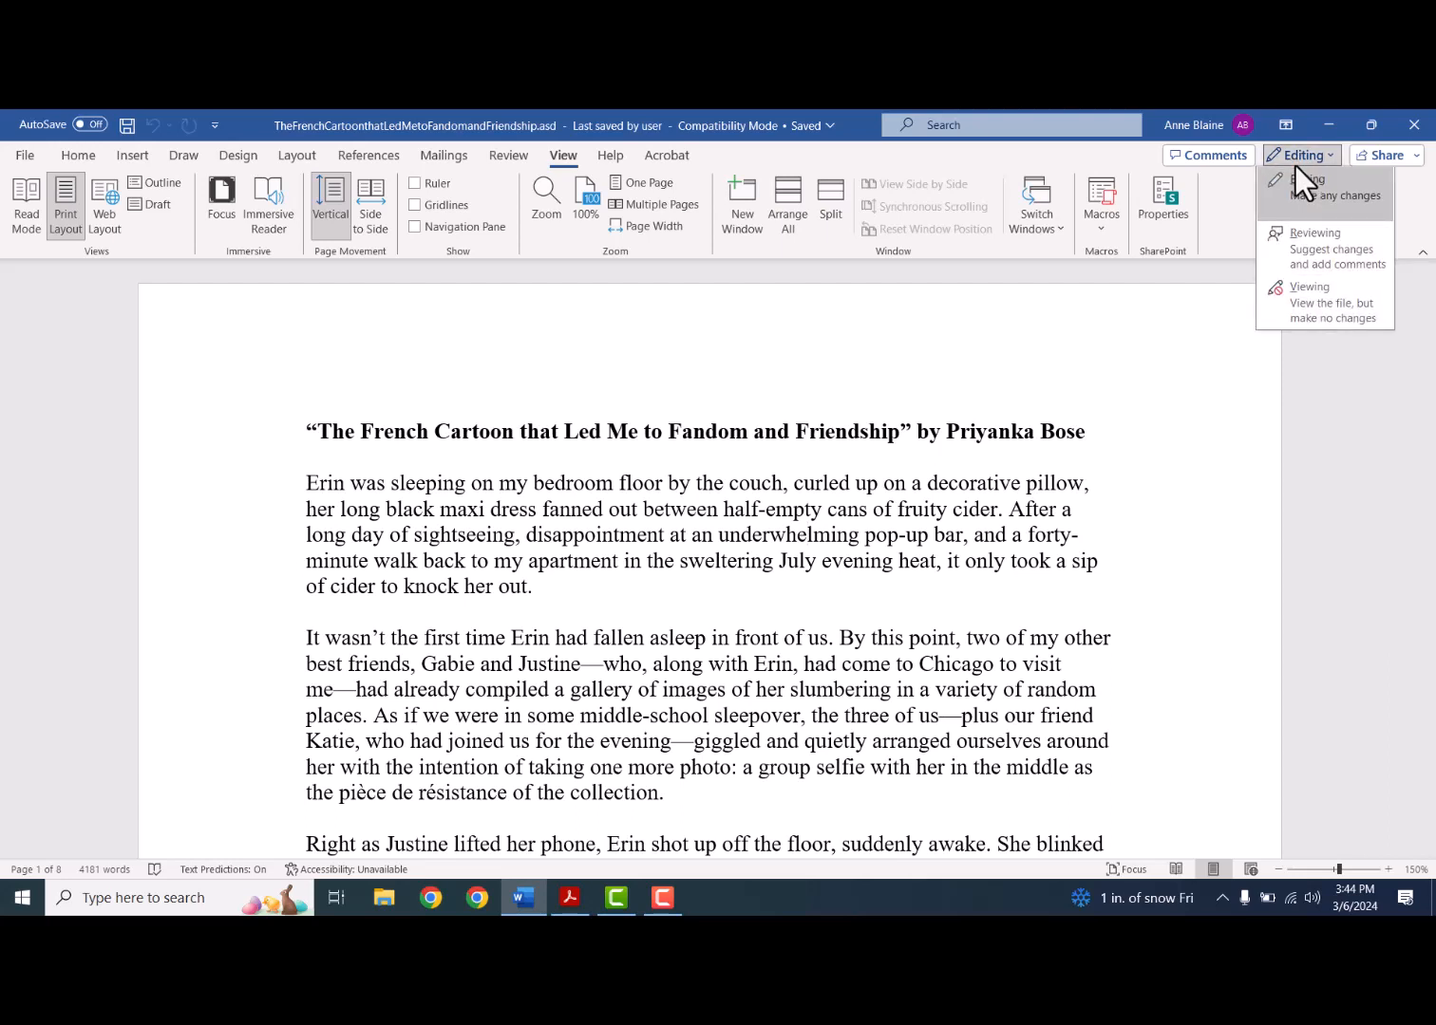
pyautogui.click(1298, 248)
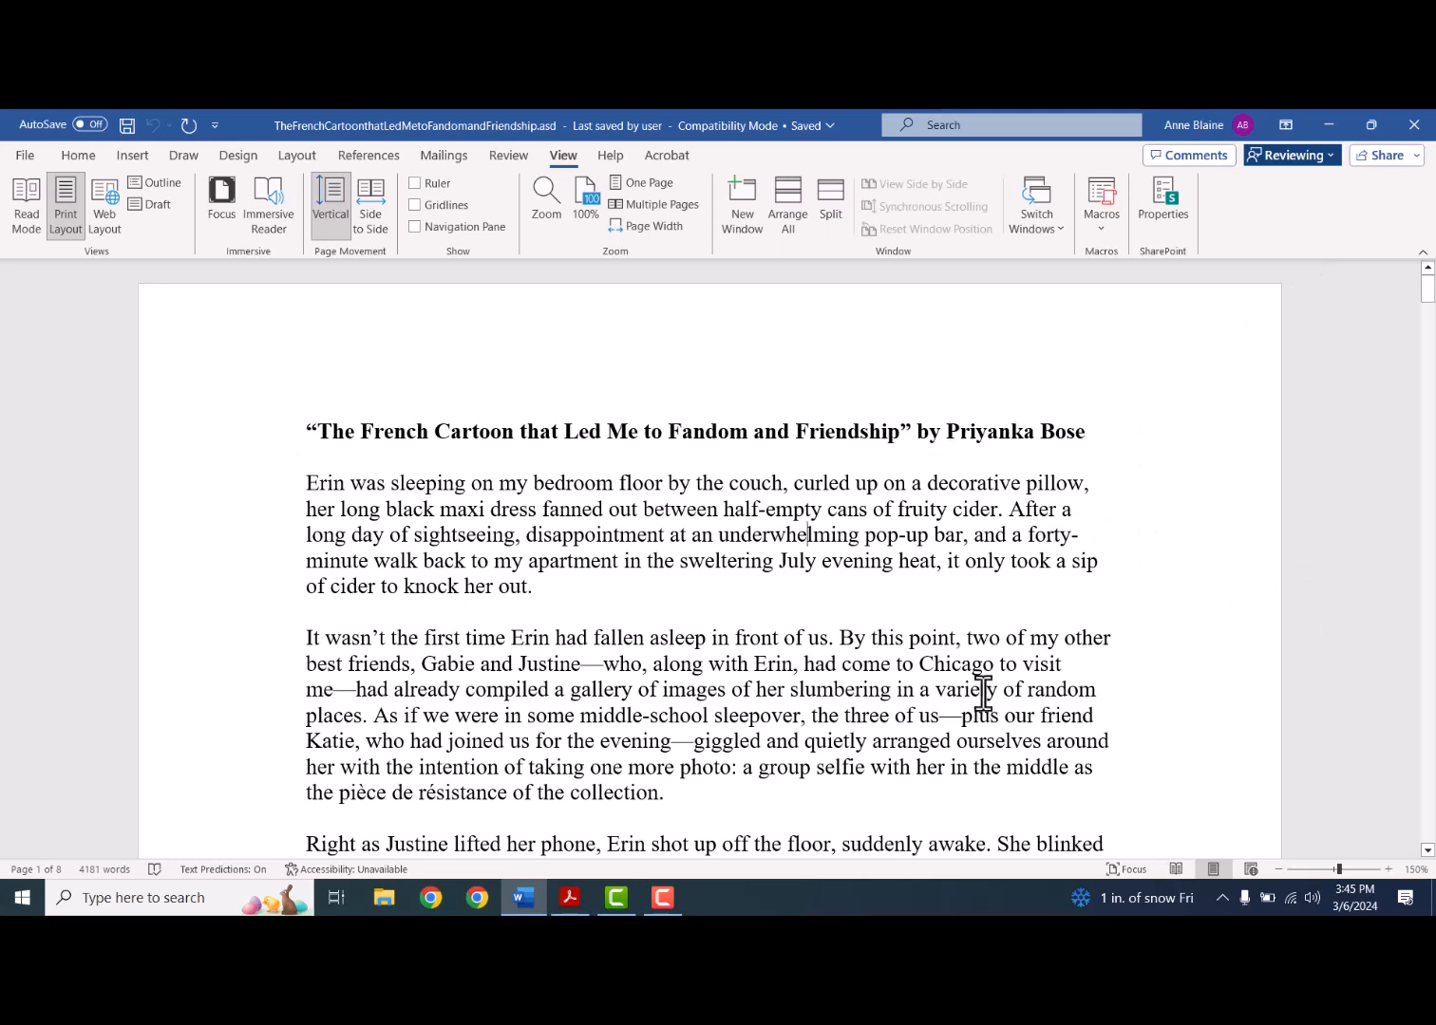
pyautogui.click(1017, 487)
pyautogui.press('BackSpace')
pyautogui.press('BackSpace')
pyautogui.press('BackSpace')
pyautogui.press('BackSpace')
pyautogui.press('BackSpace')
pyautogui.press('BackSpace')
pyautogui.press('BackSpace')
pyautogui.press('BackSpace')
pyautogui.press('BackSpace')
pyautogui.press('BackSpace')
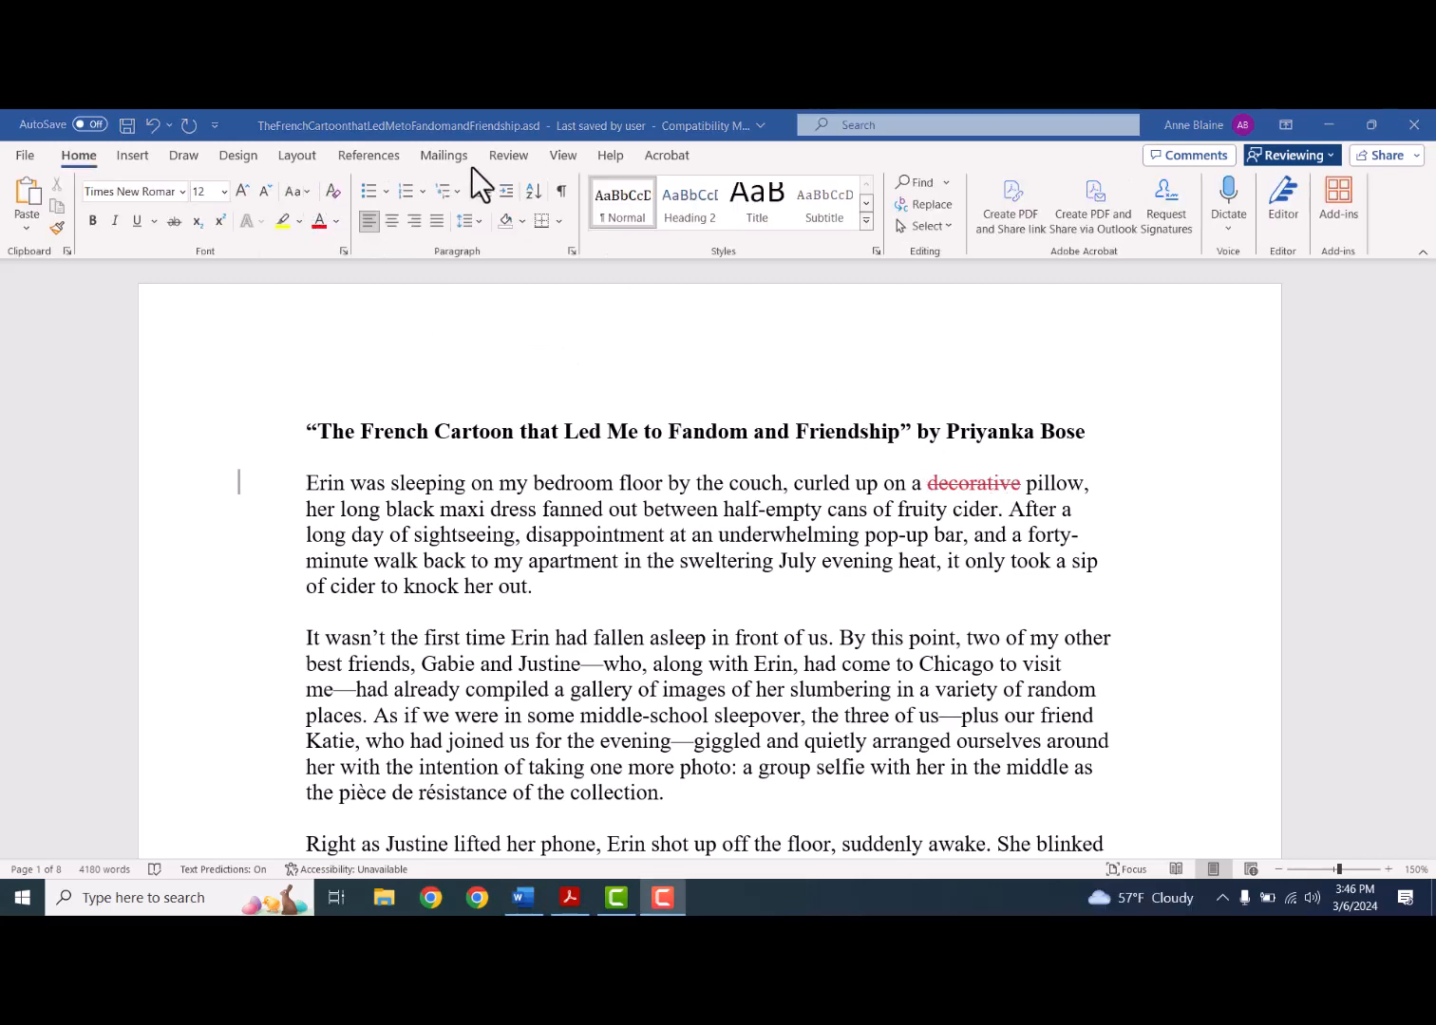
# - Look at the tracking choices, search the commands for "track", and view the Track Changes Options without altering any setting
pyautogui.click(518, 154)
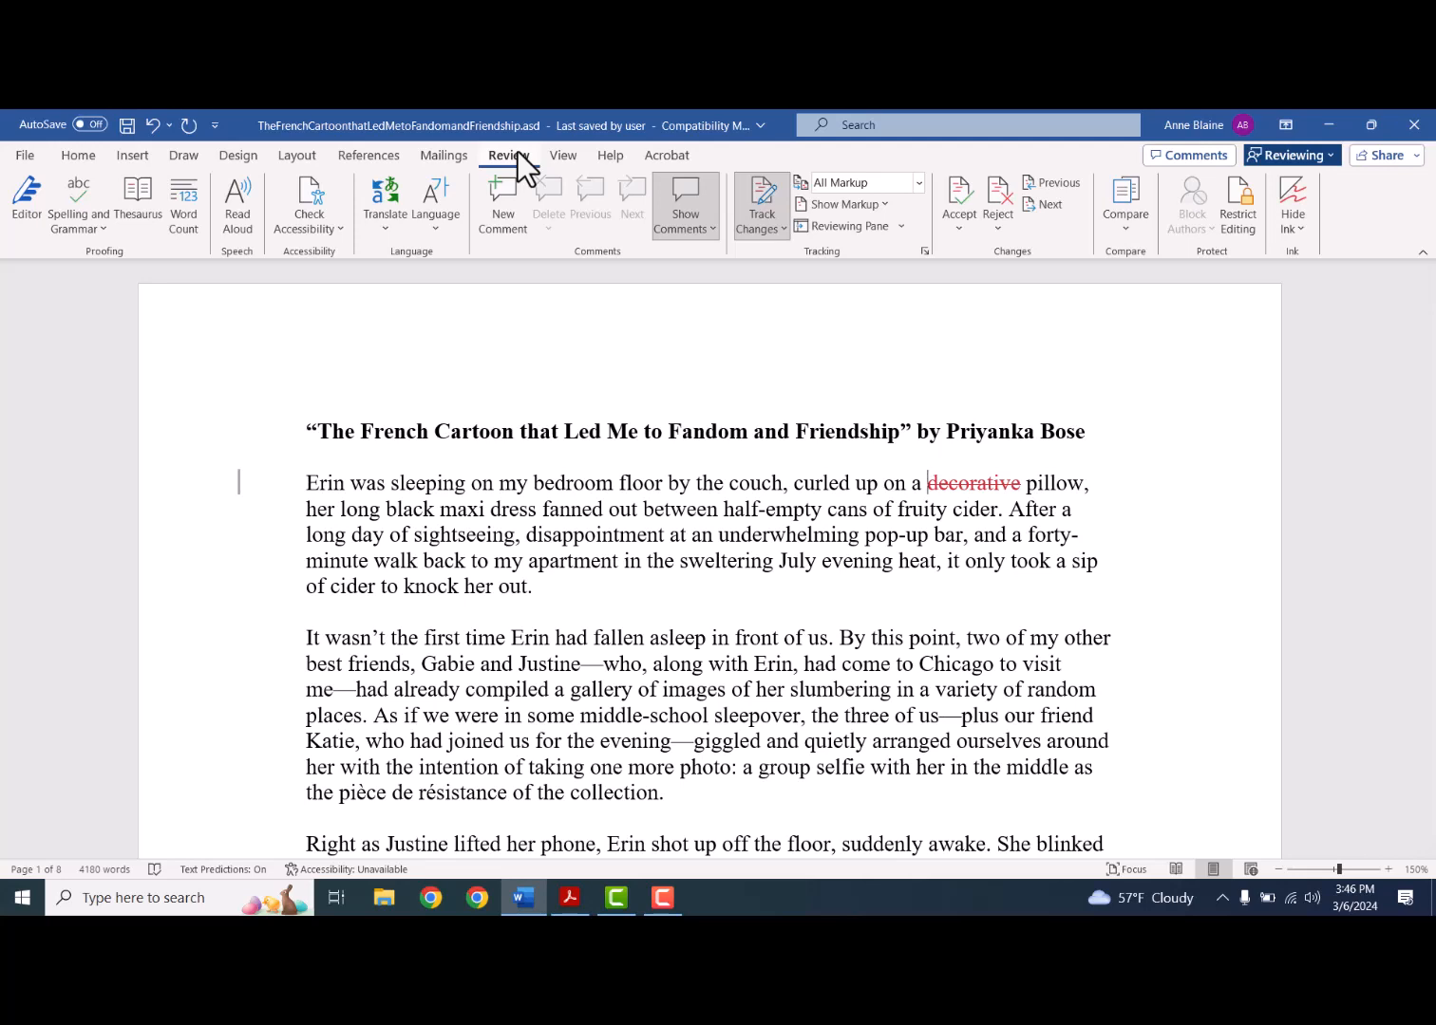
pyautogui.click(756, 220)
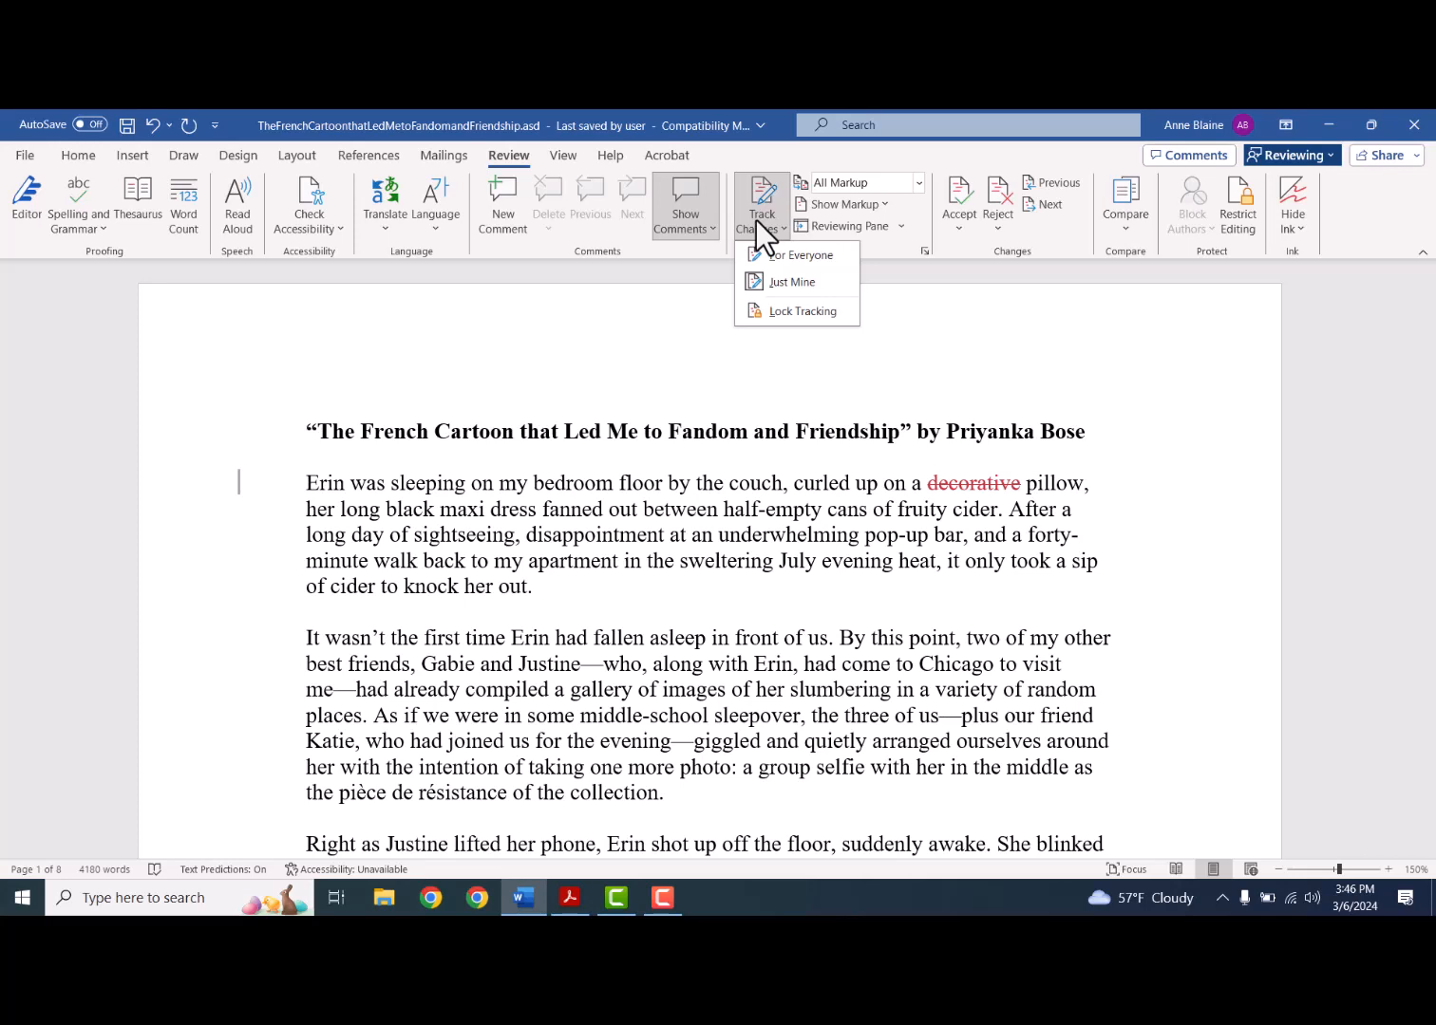
pyautogui.click(904, 124)
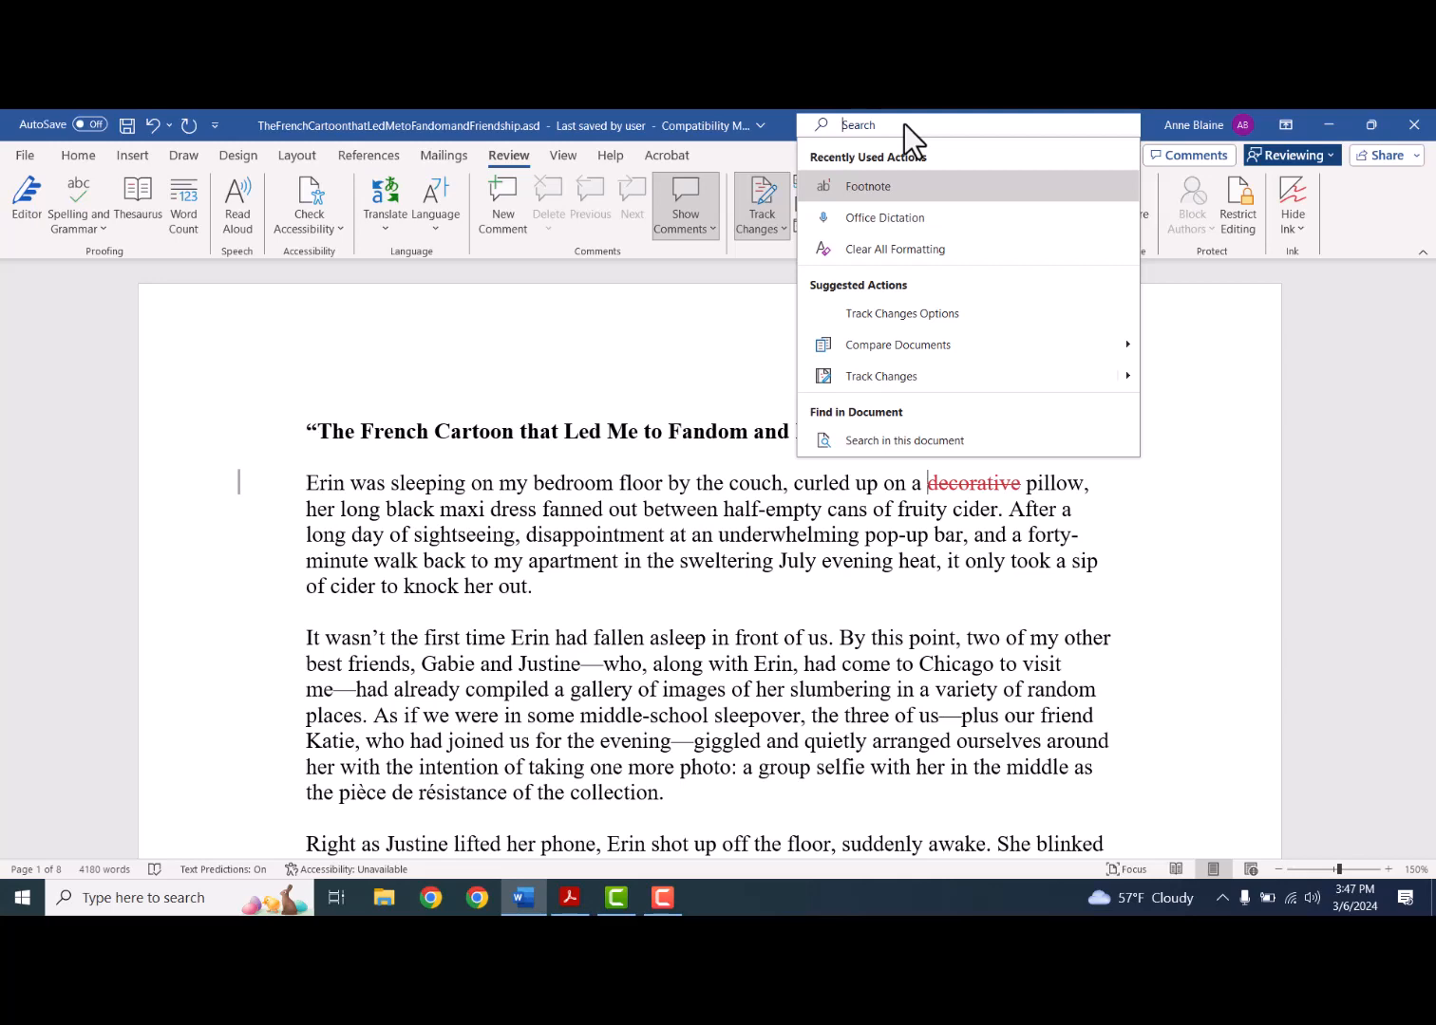
pyautogui.write('track')
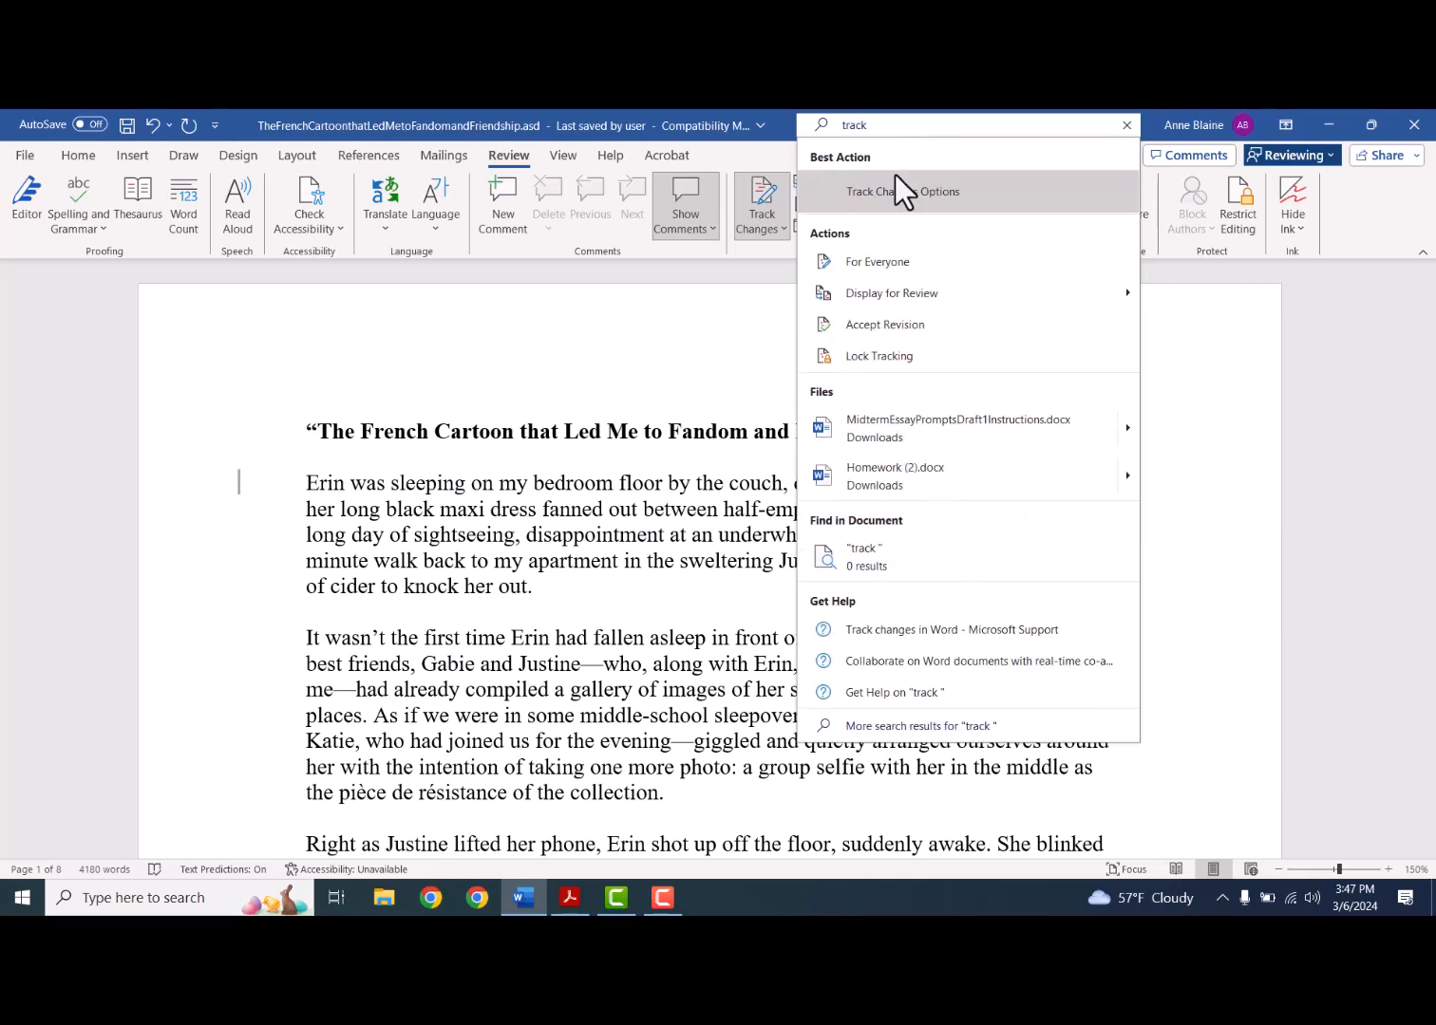
pyautogui.click(899, 201)
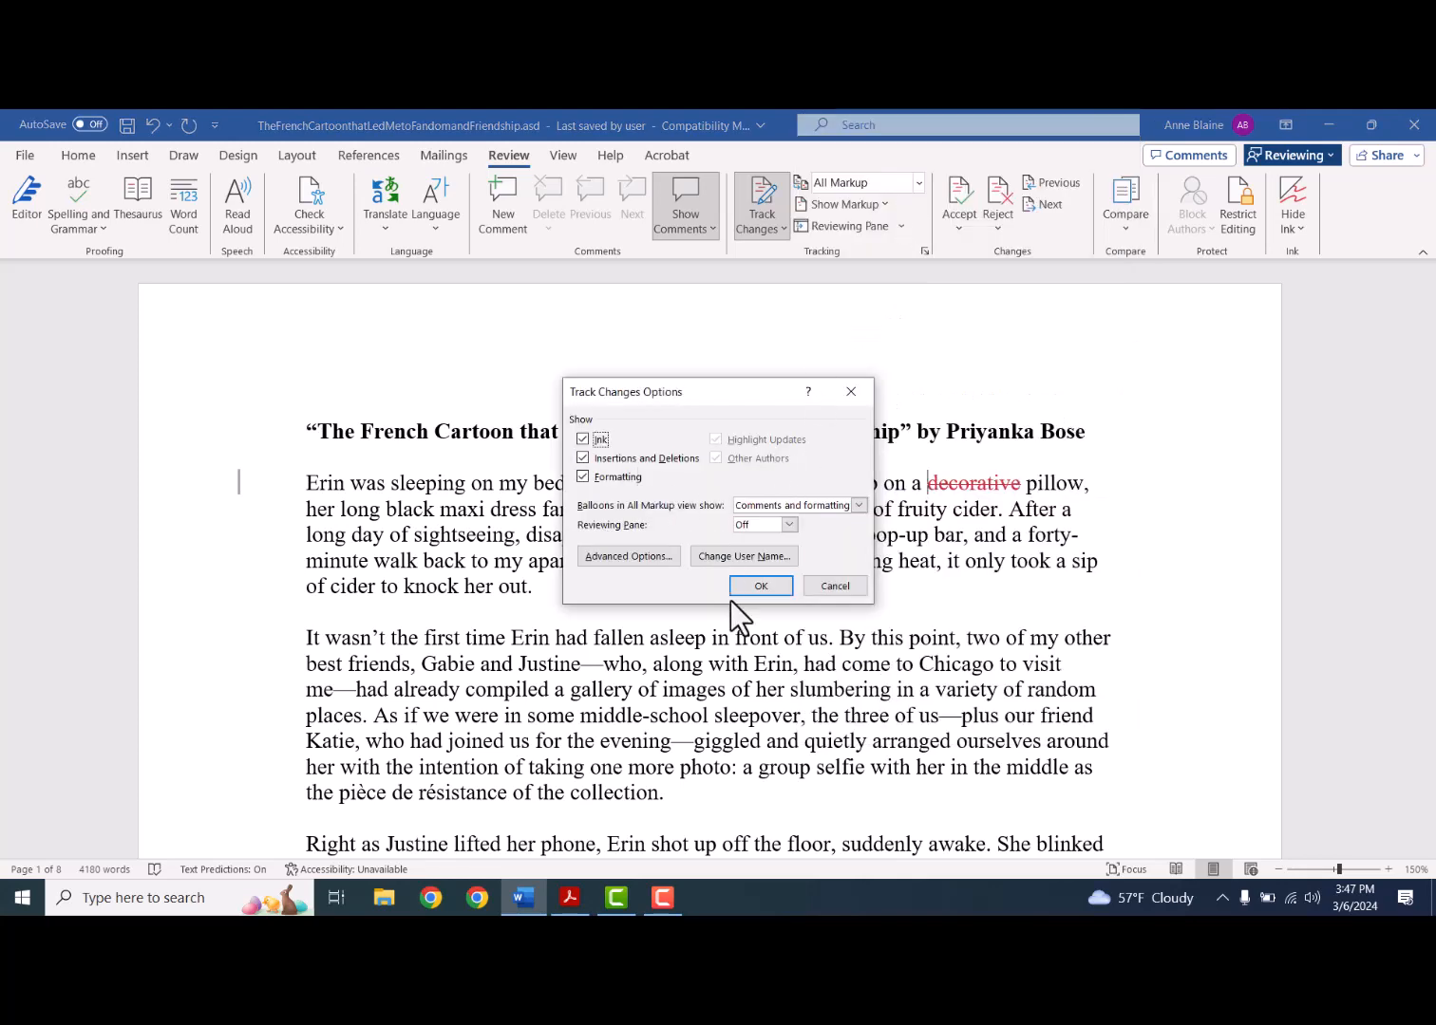
pyautogui.click(763, 587)
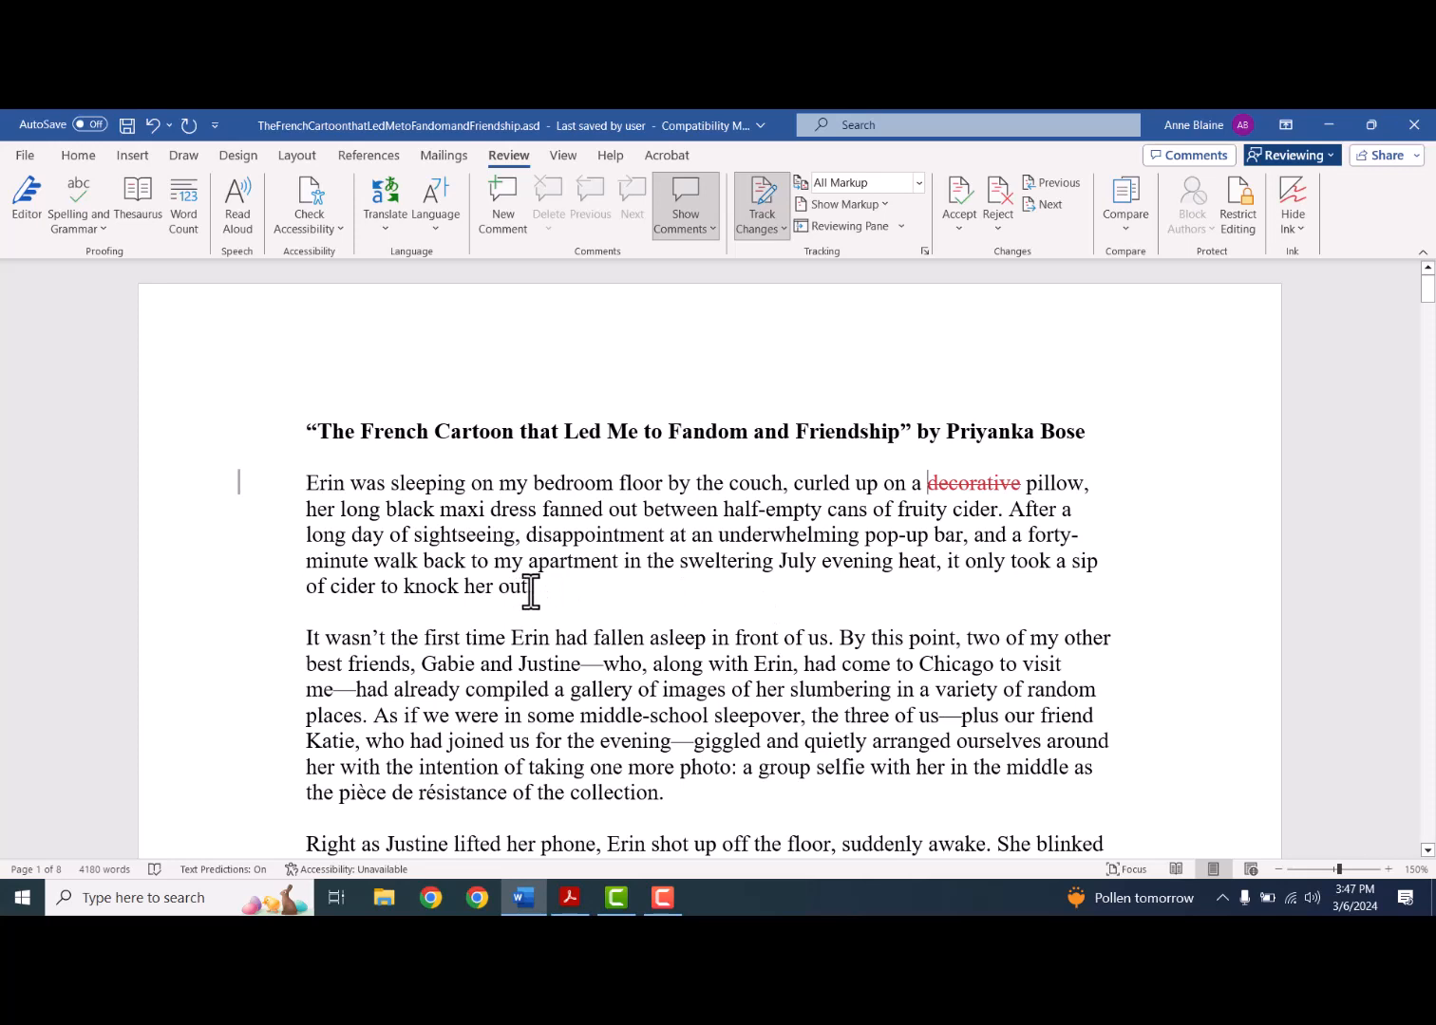
# - Bold the word "out." at the end of the first paragraph and return the document to Editing mode
pyautogui.moveTo(530, 590); pyautogui.dragTo(496, 586)
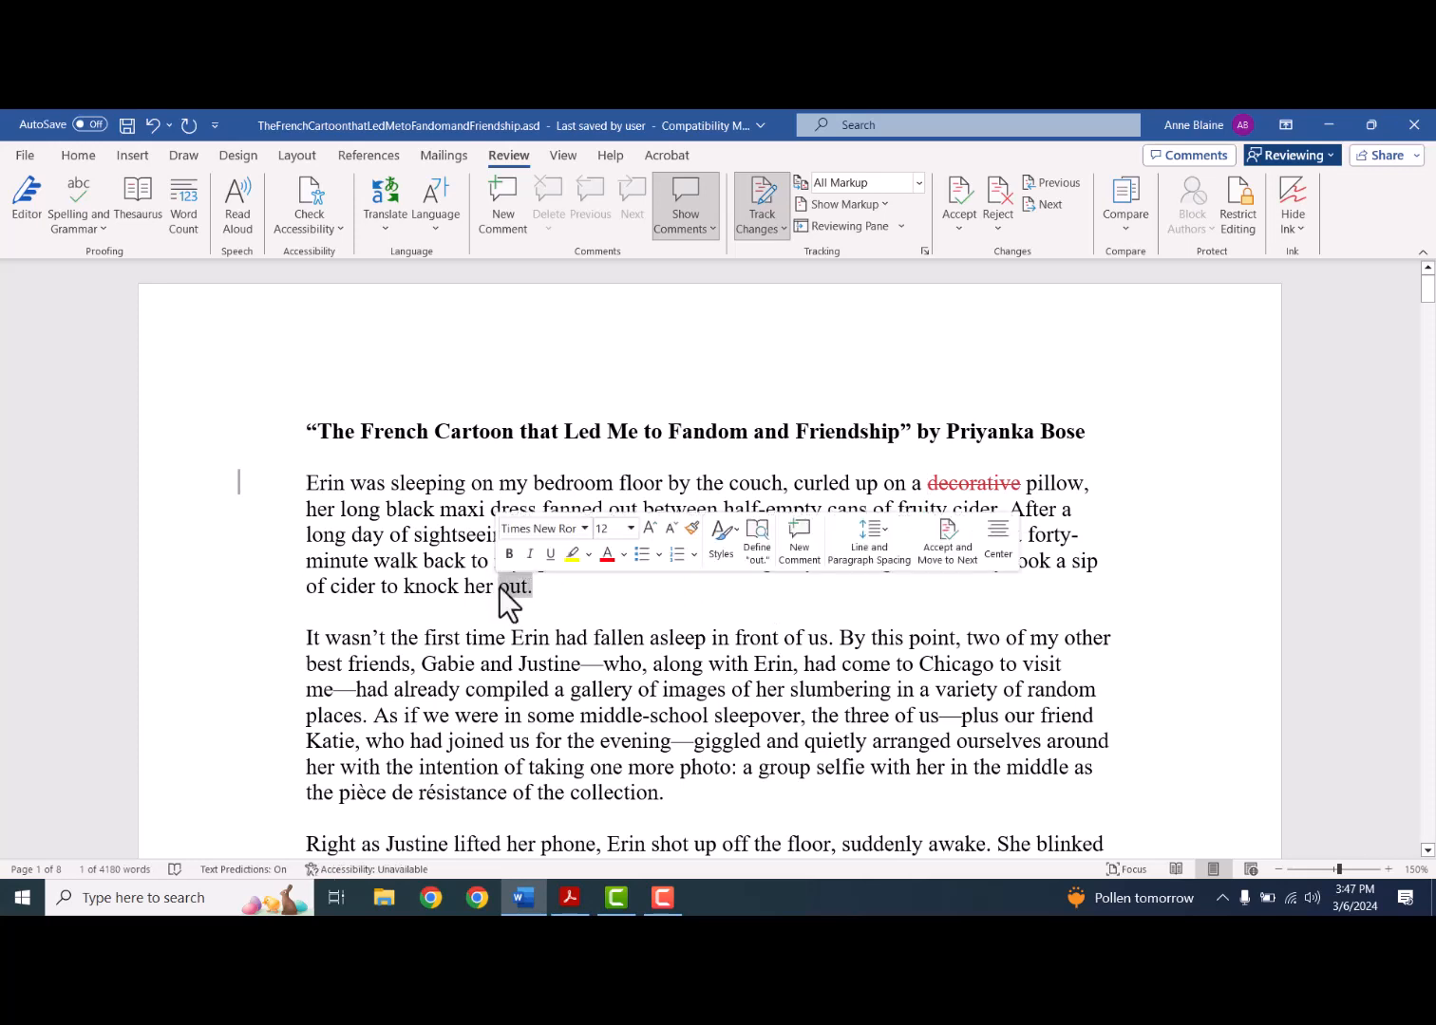
pyautogui.click(509, 553)
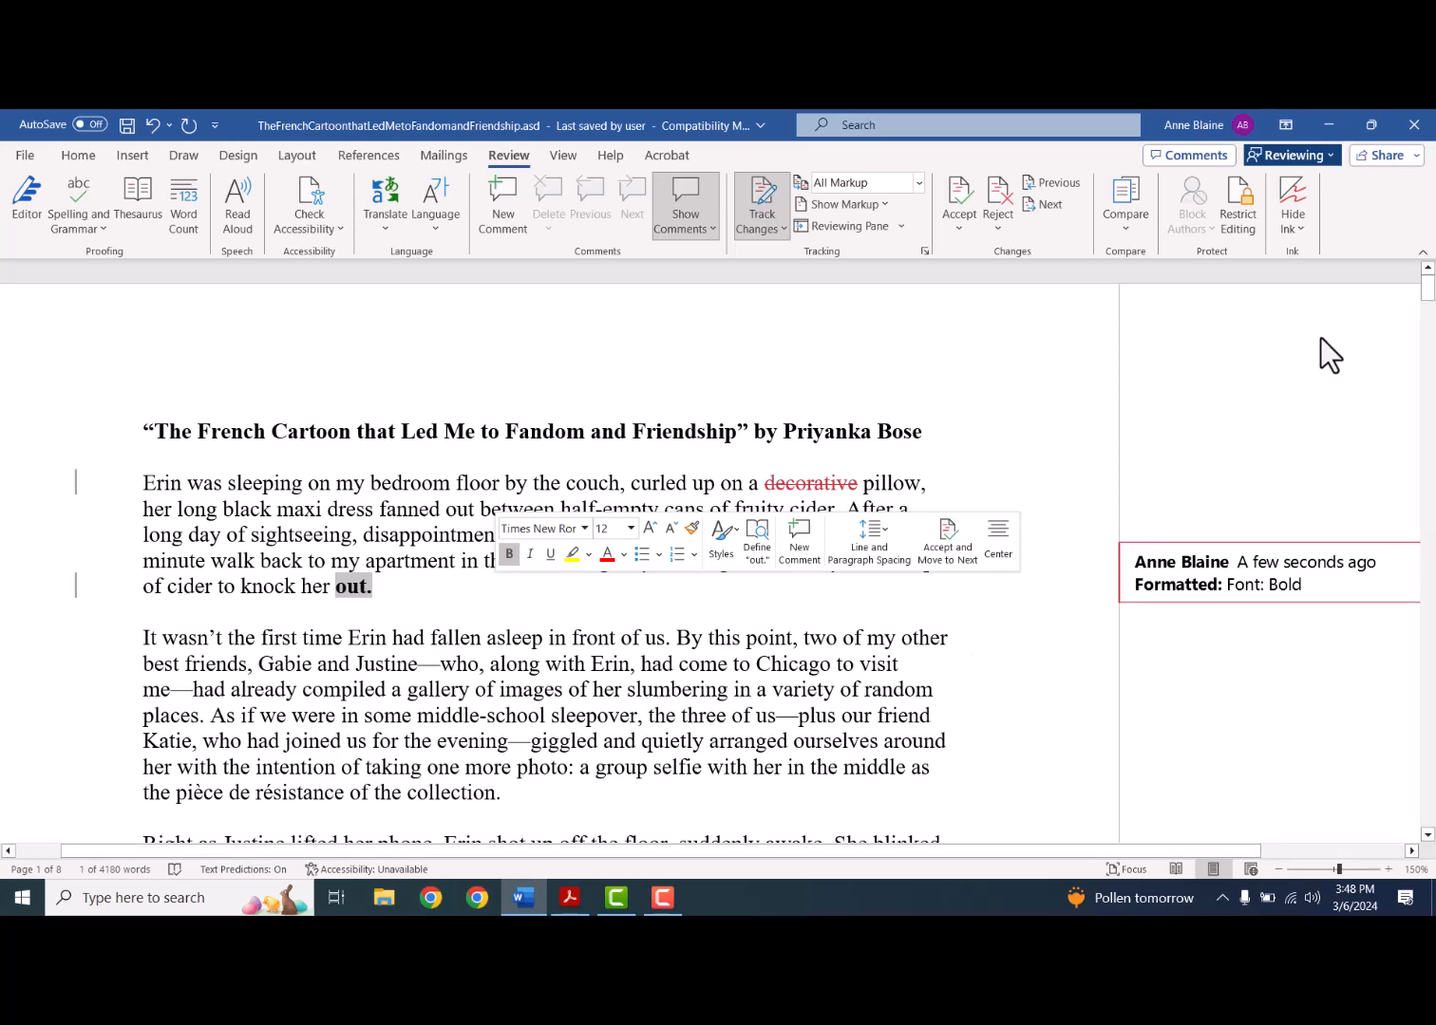
pyautogui.click(1297, 158)
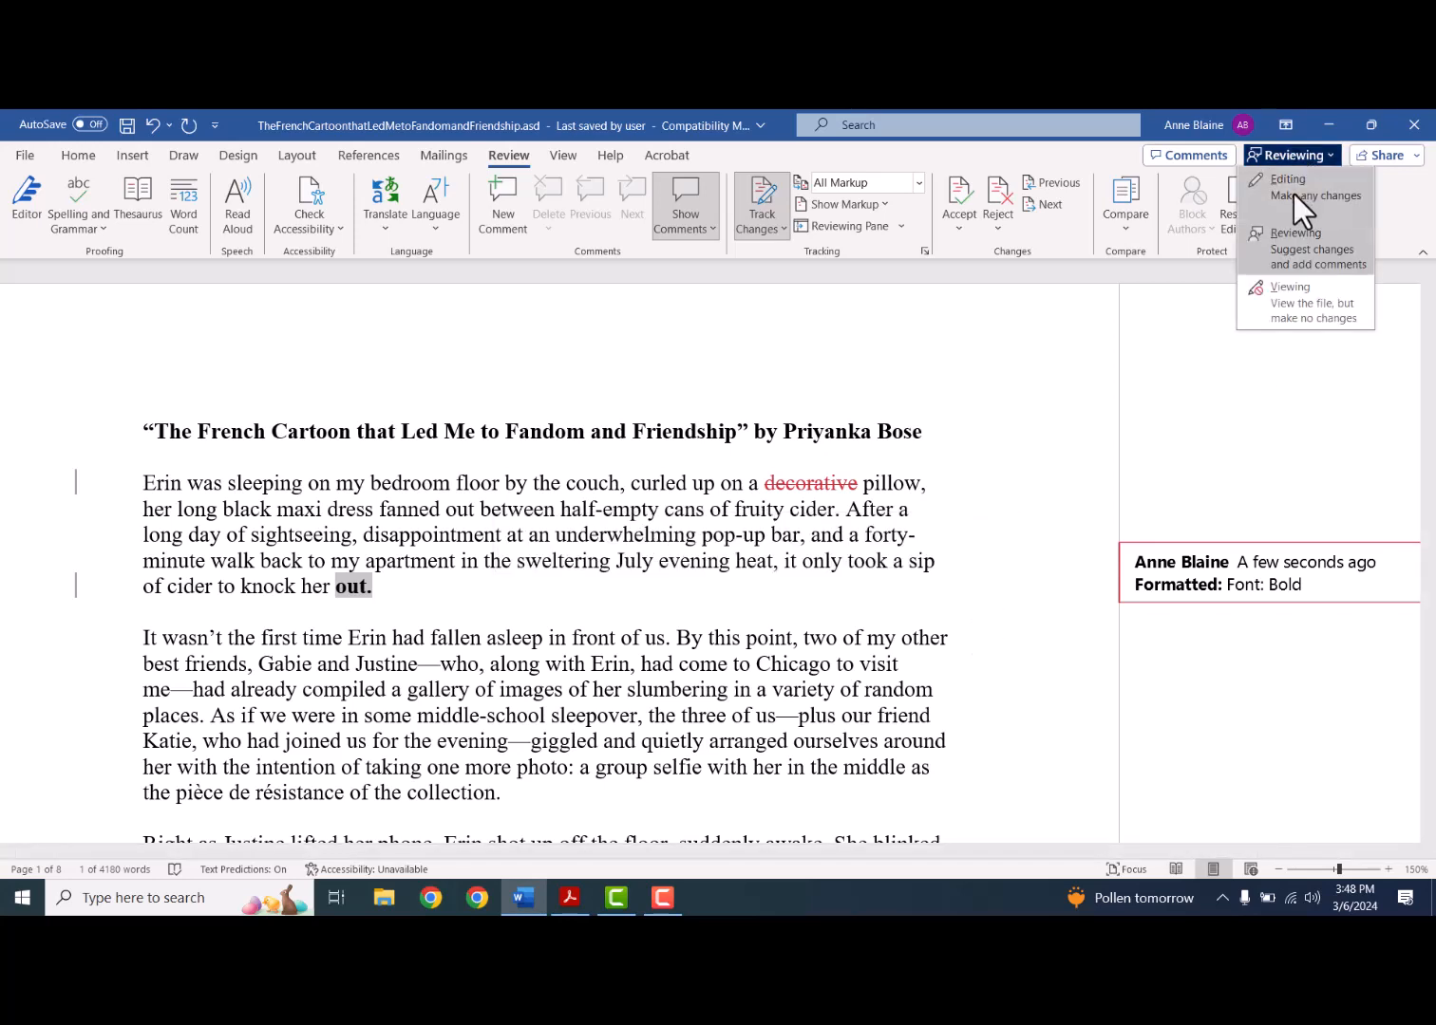
pyautogui.click(1293, 194)
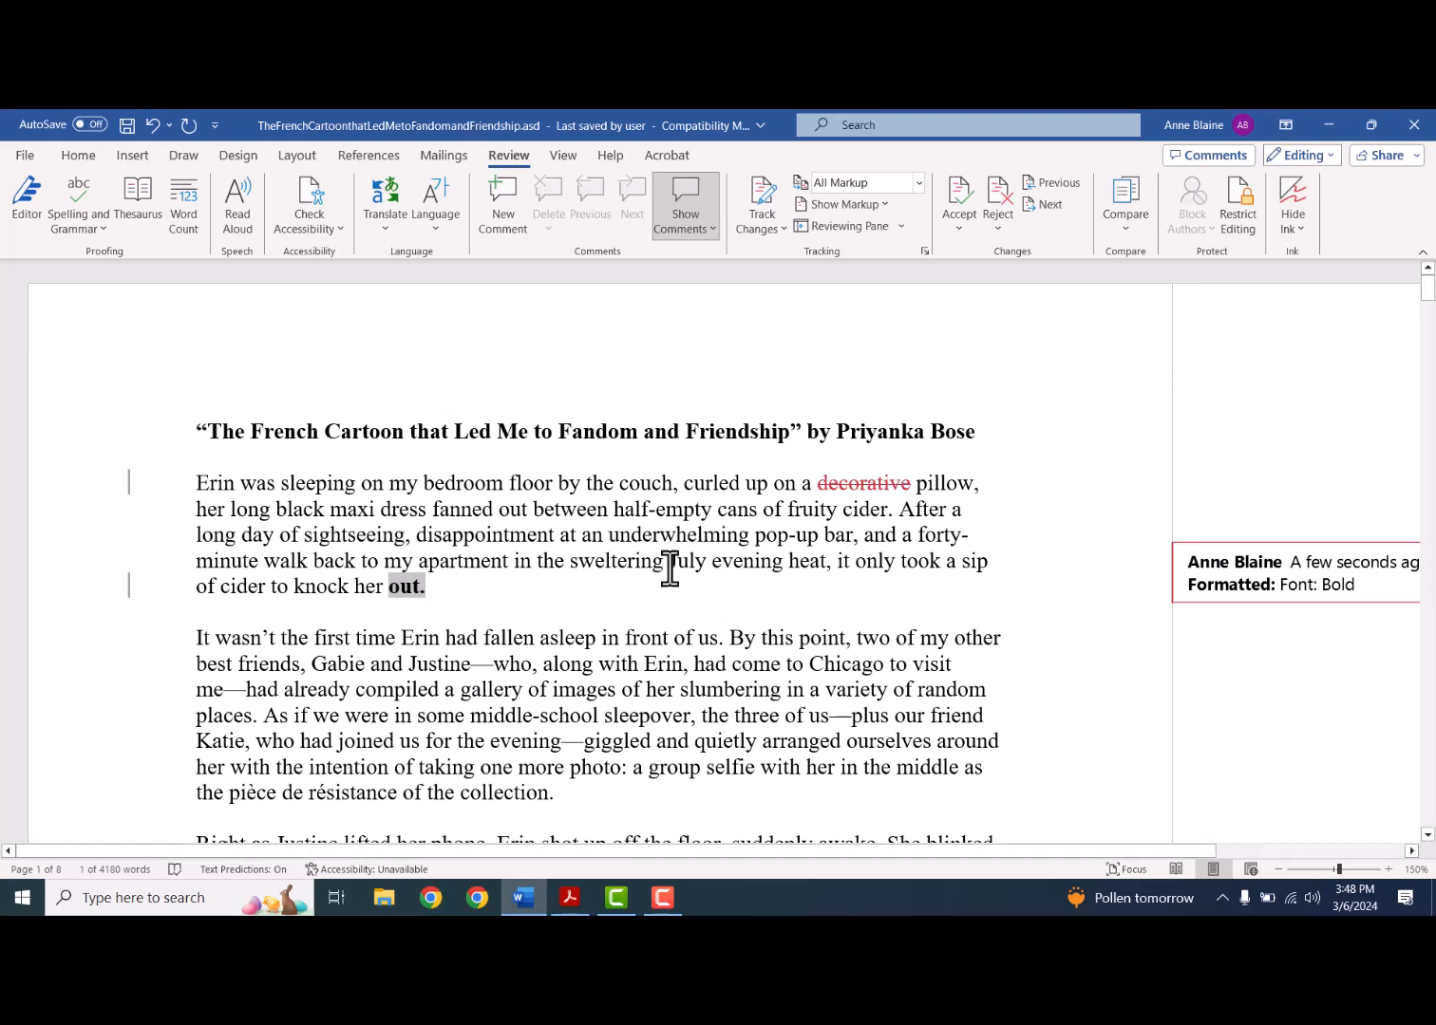
# - Bold the start of the second paragraph, from "It wasn't the first time" through "best friends"
pyautogui.scroll(-1, 608, 560)
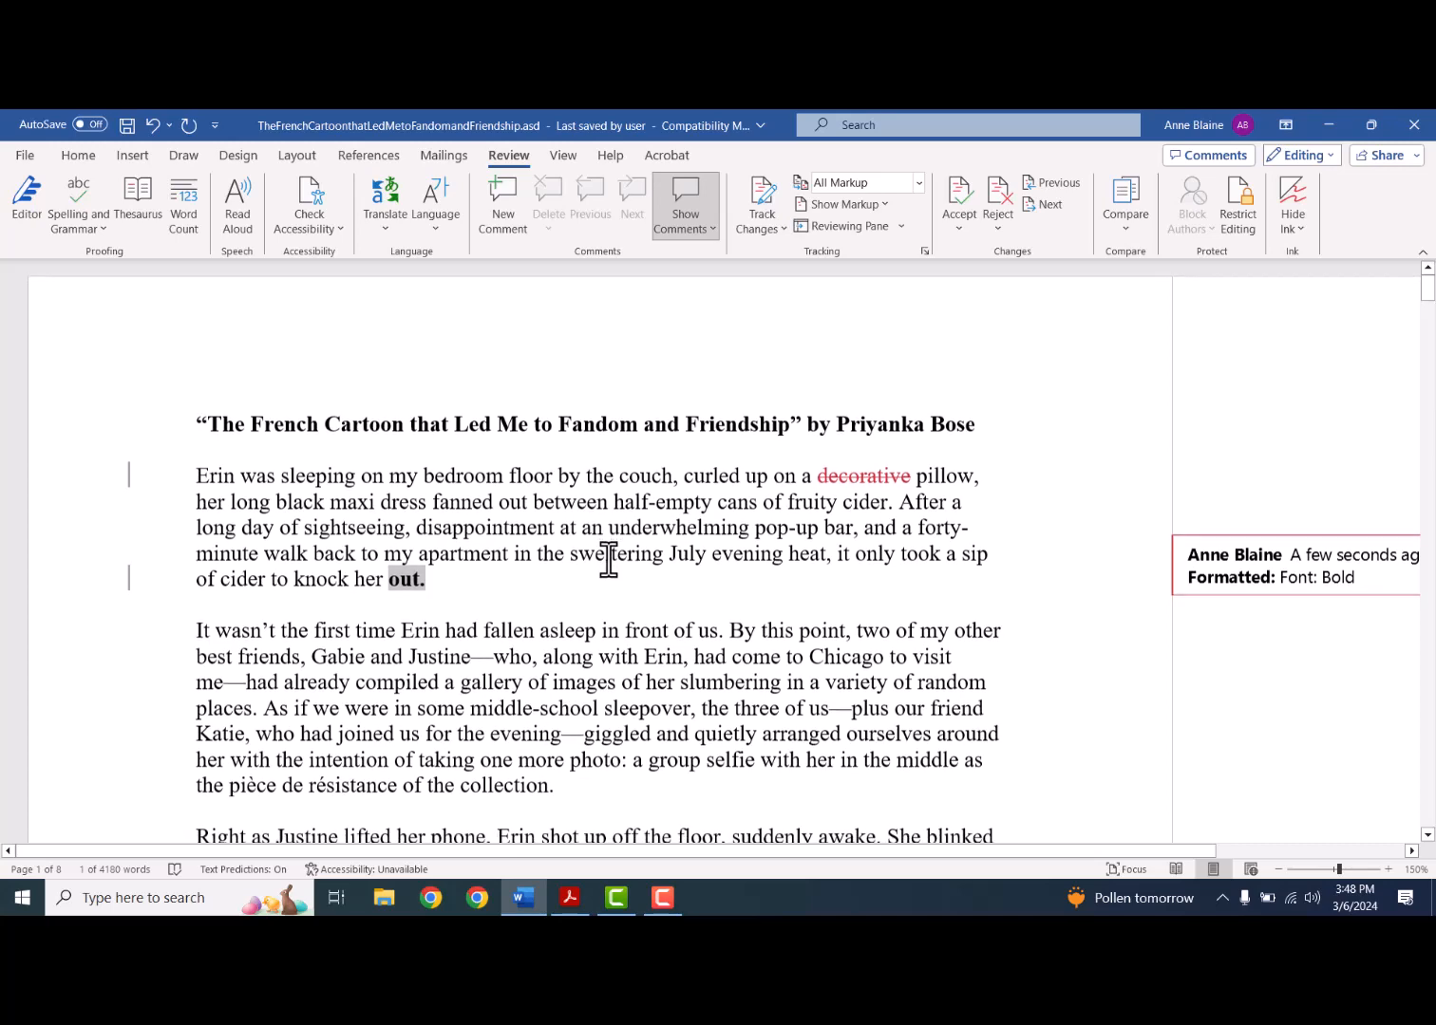
pyautogui.scroll(-1, 569, 641)
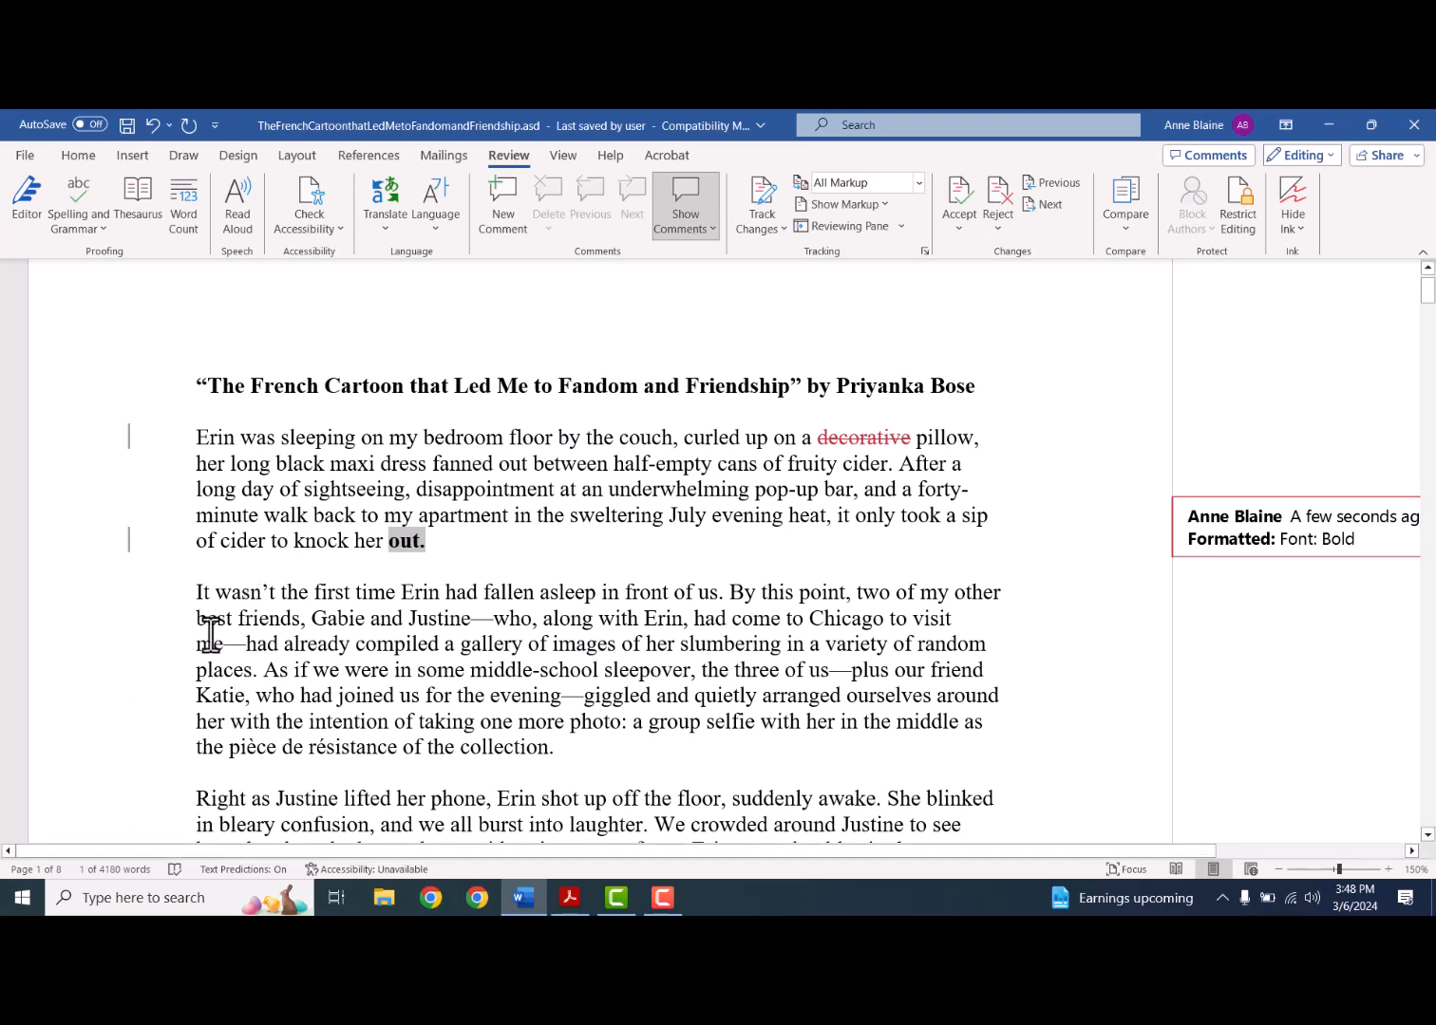
pyautogui.moveTo(190, 590); pyautogui.dragTo(293, 623)
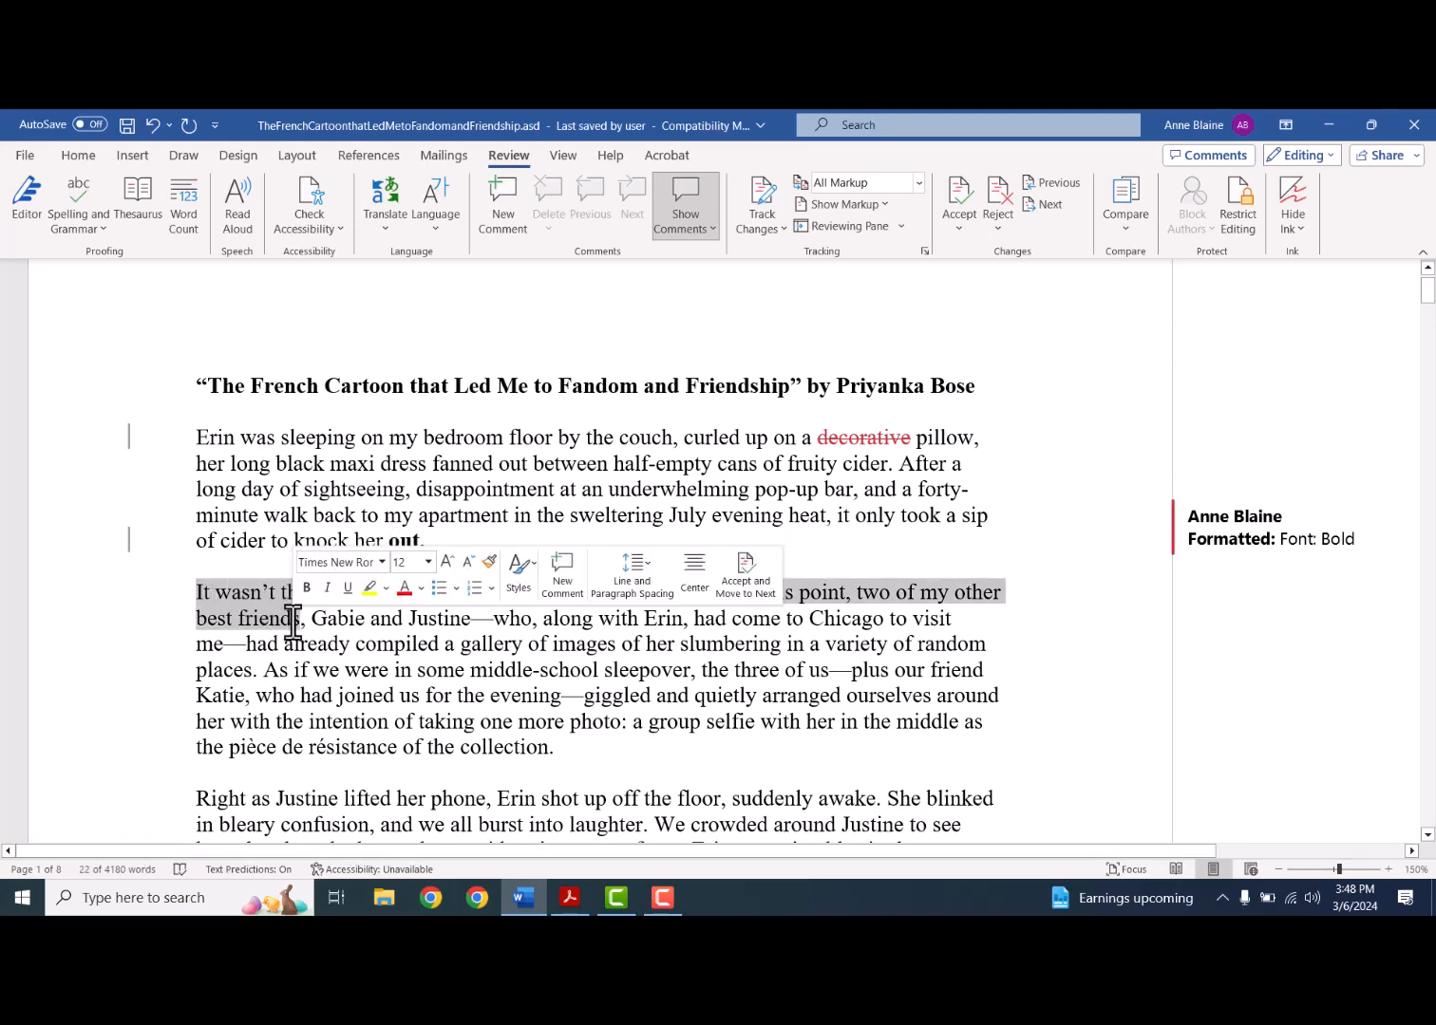
pyautogui.click(306, 587)
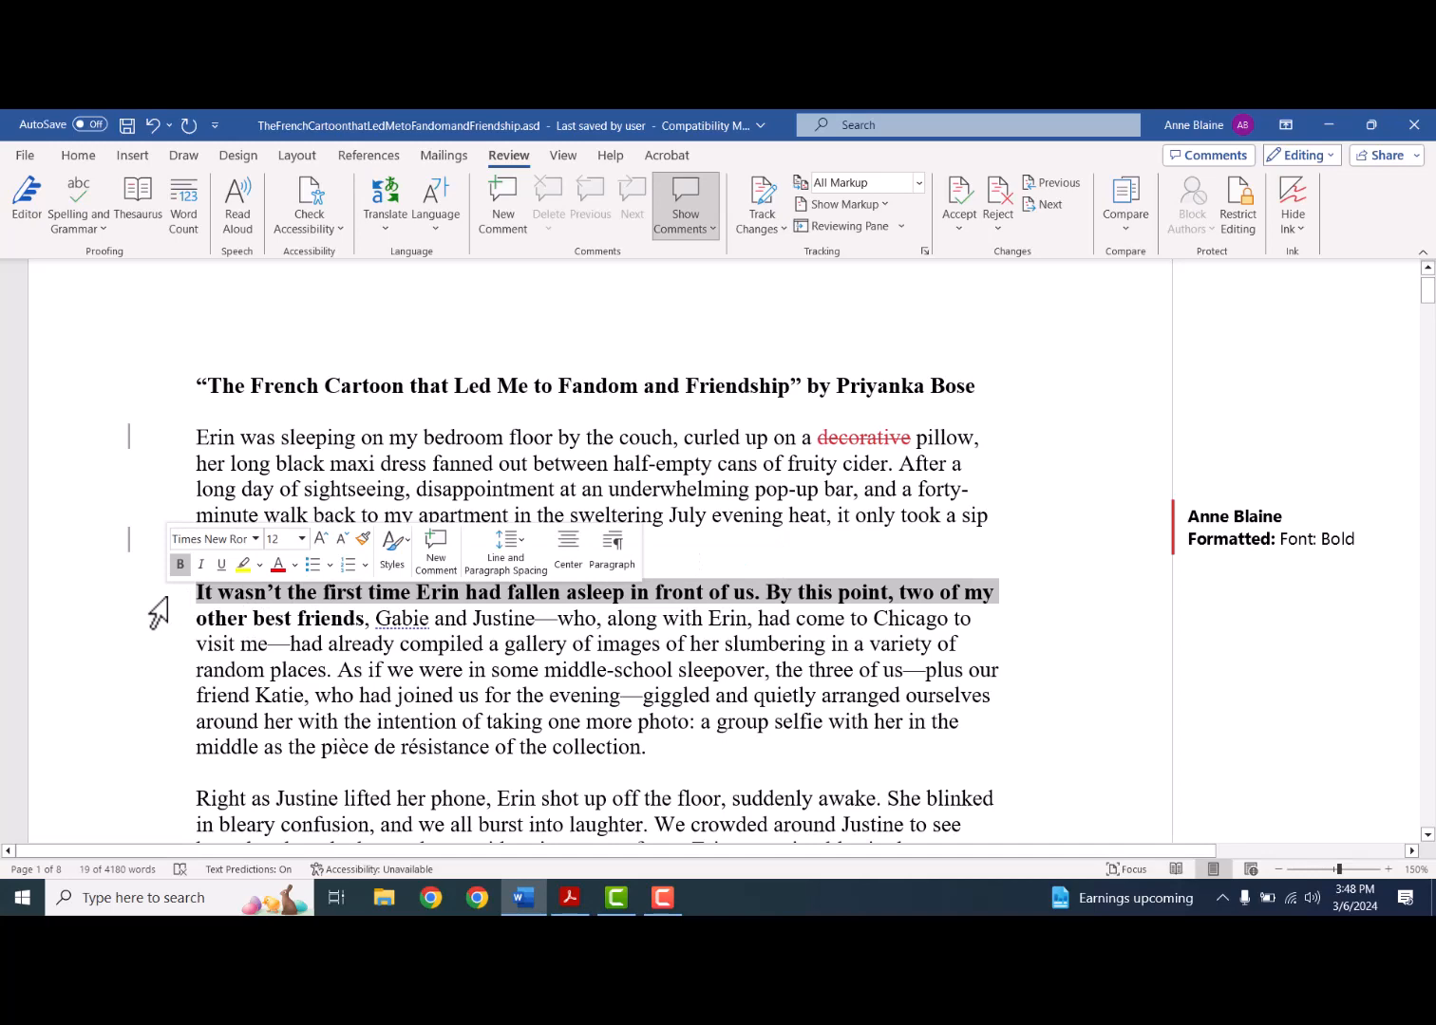
# - In the second paragraph, bold the passage from "who, along with" to "compiled a gallery" and the closing phrase starting "a group selfie"
pyautogui.moveTo(563, 618); pyautogui.dragTo(561, 644)
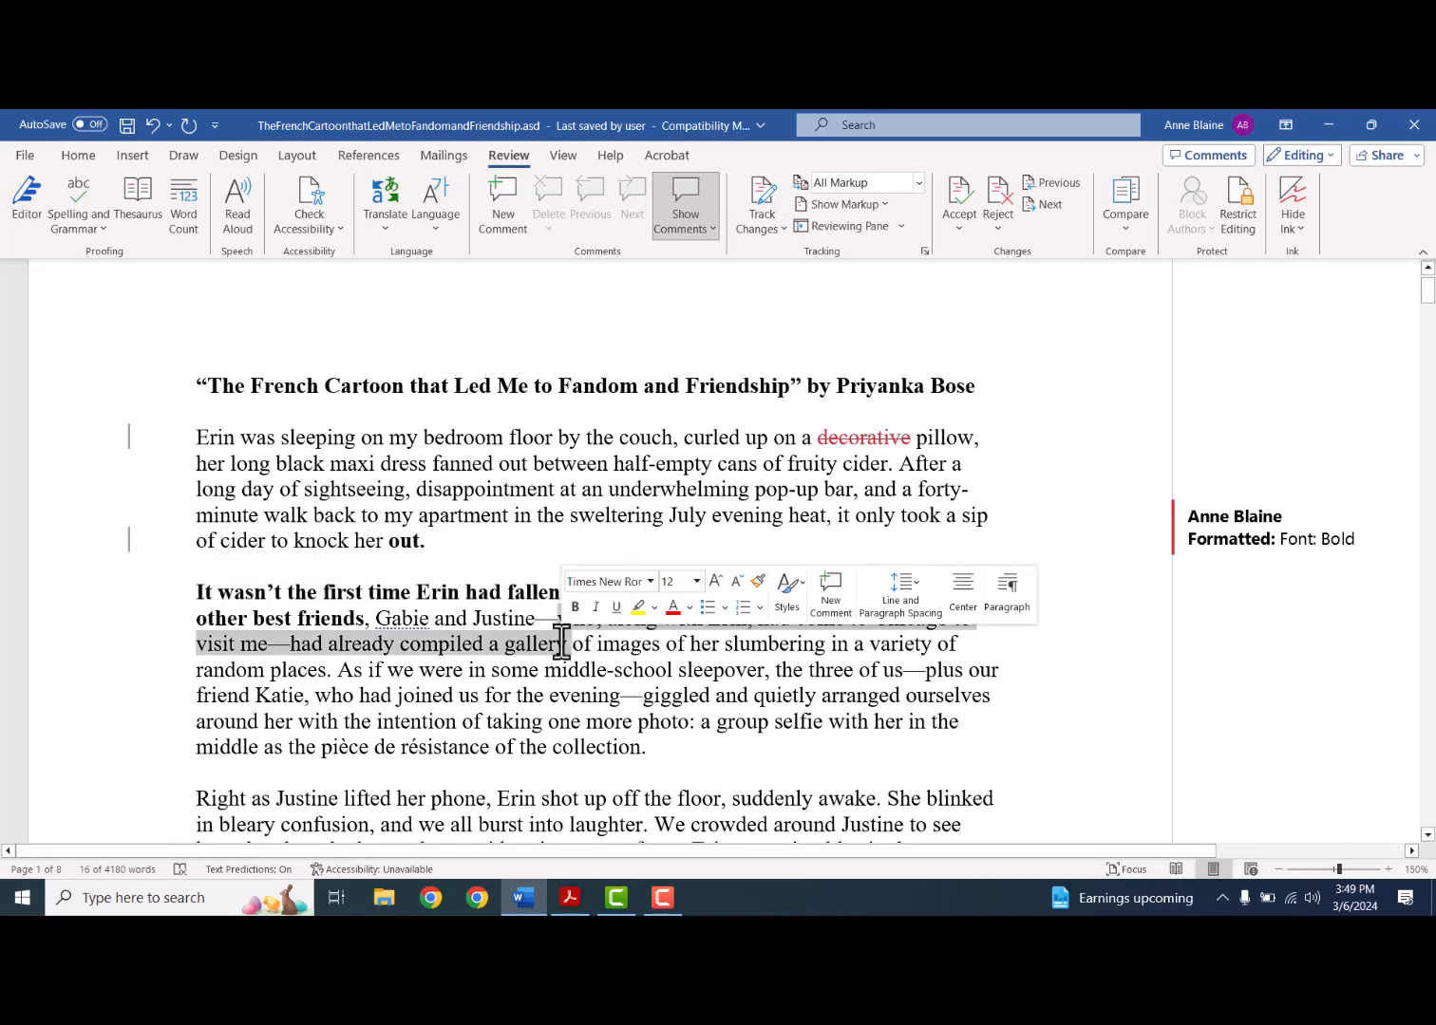
pyautogui.click(78, 158)
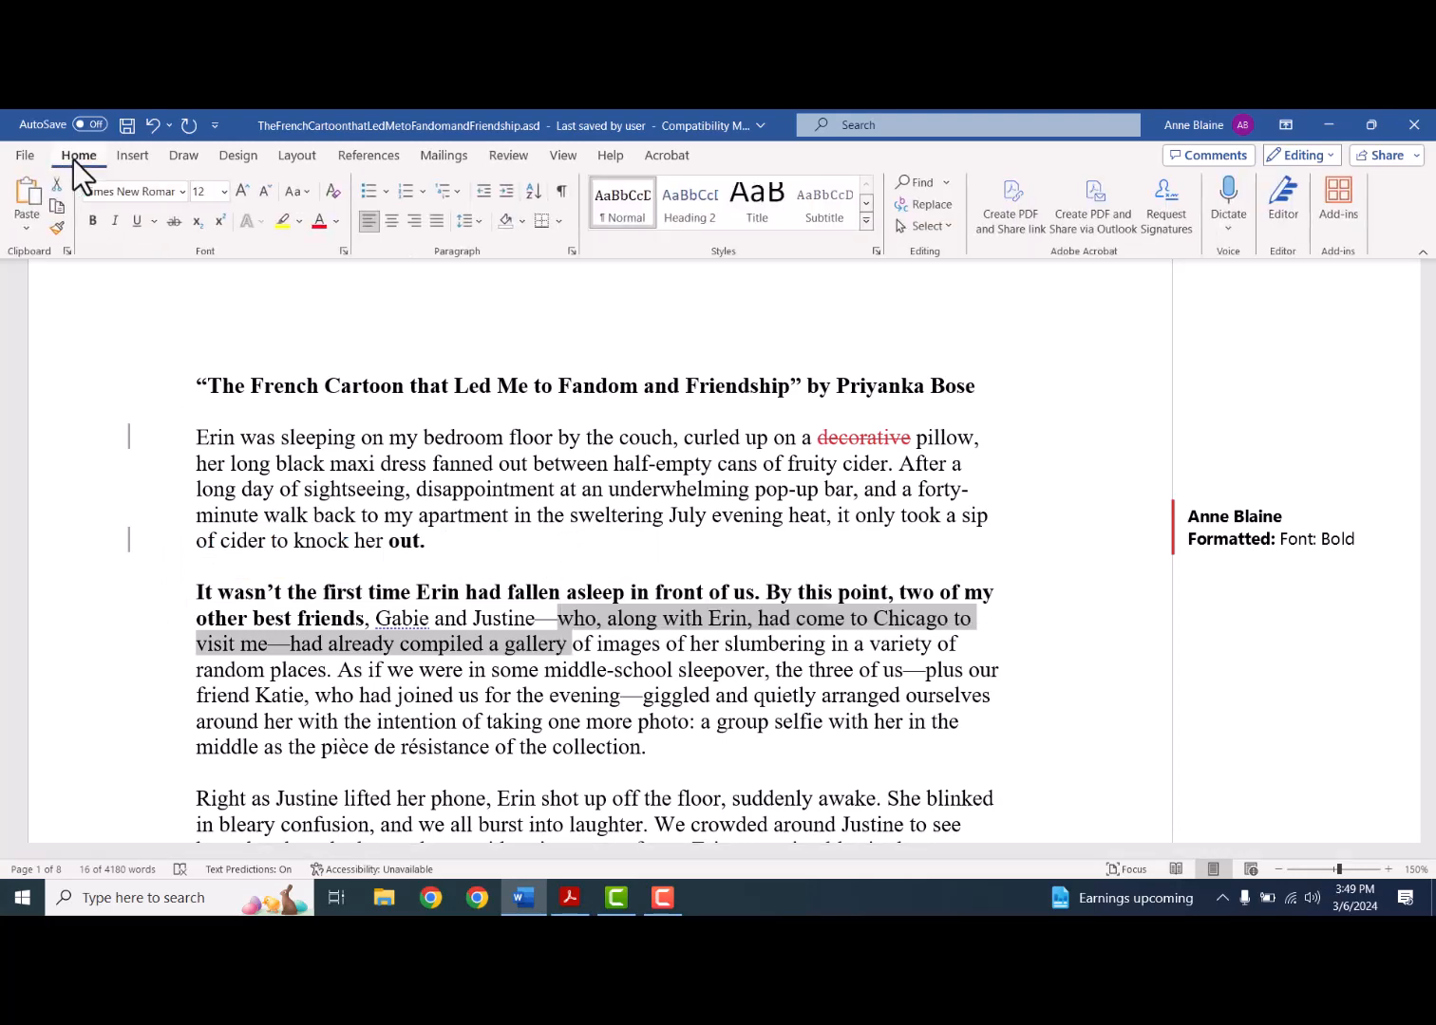
pyautogui.click(95, 225)
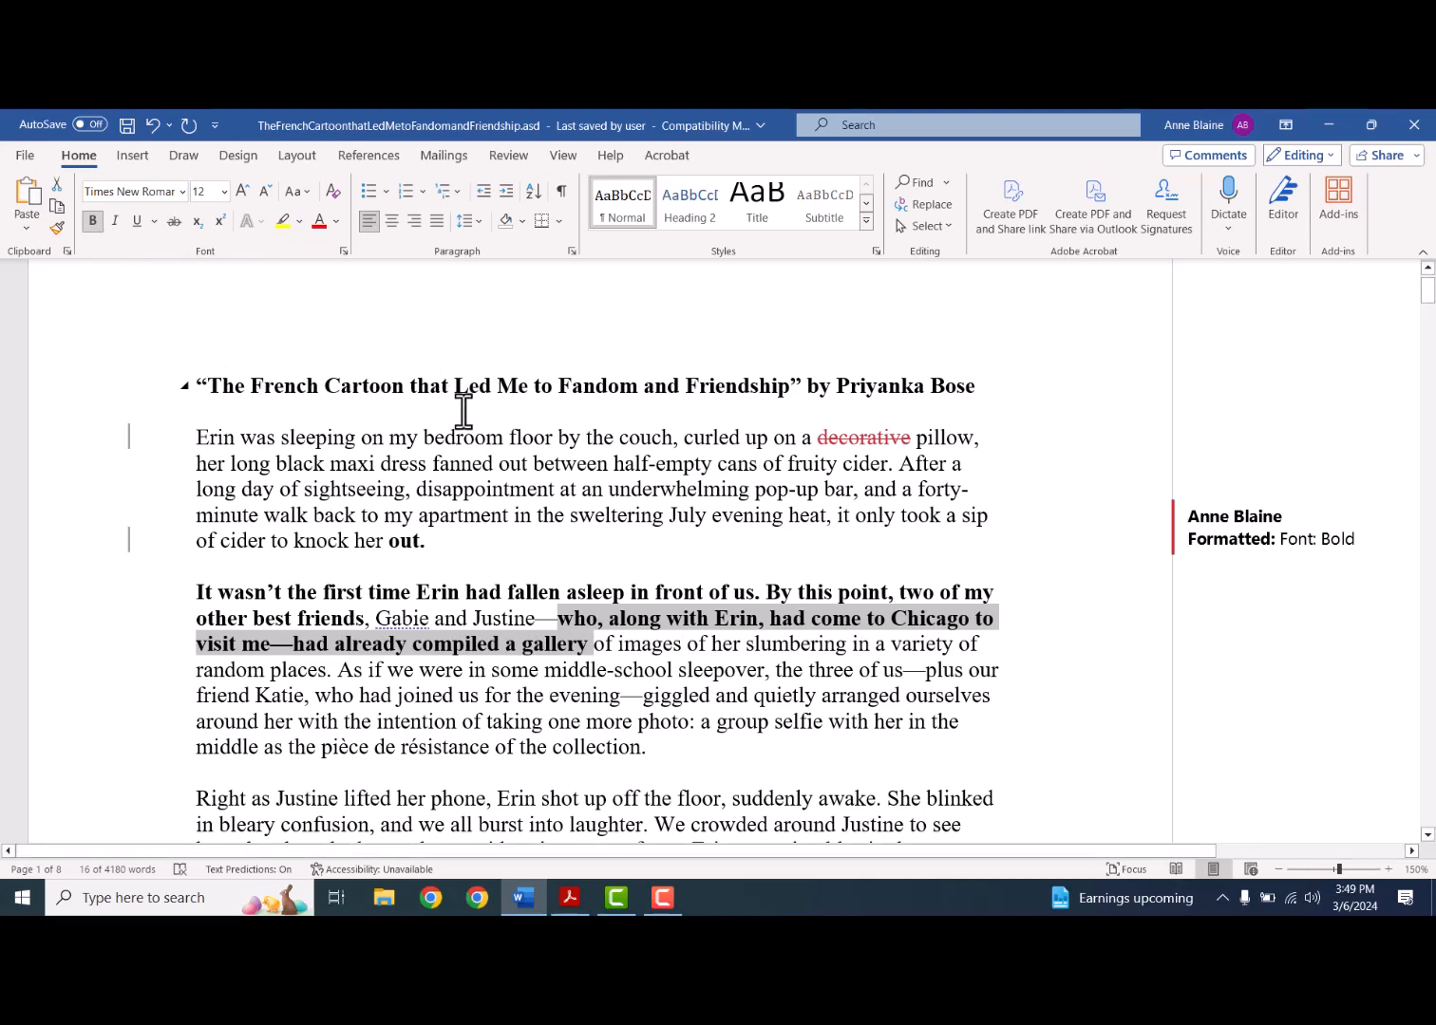
pyautogui.moveTo(651, 750); pyautogui.dragTo(696, 731)
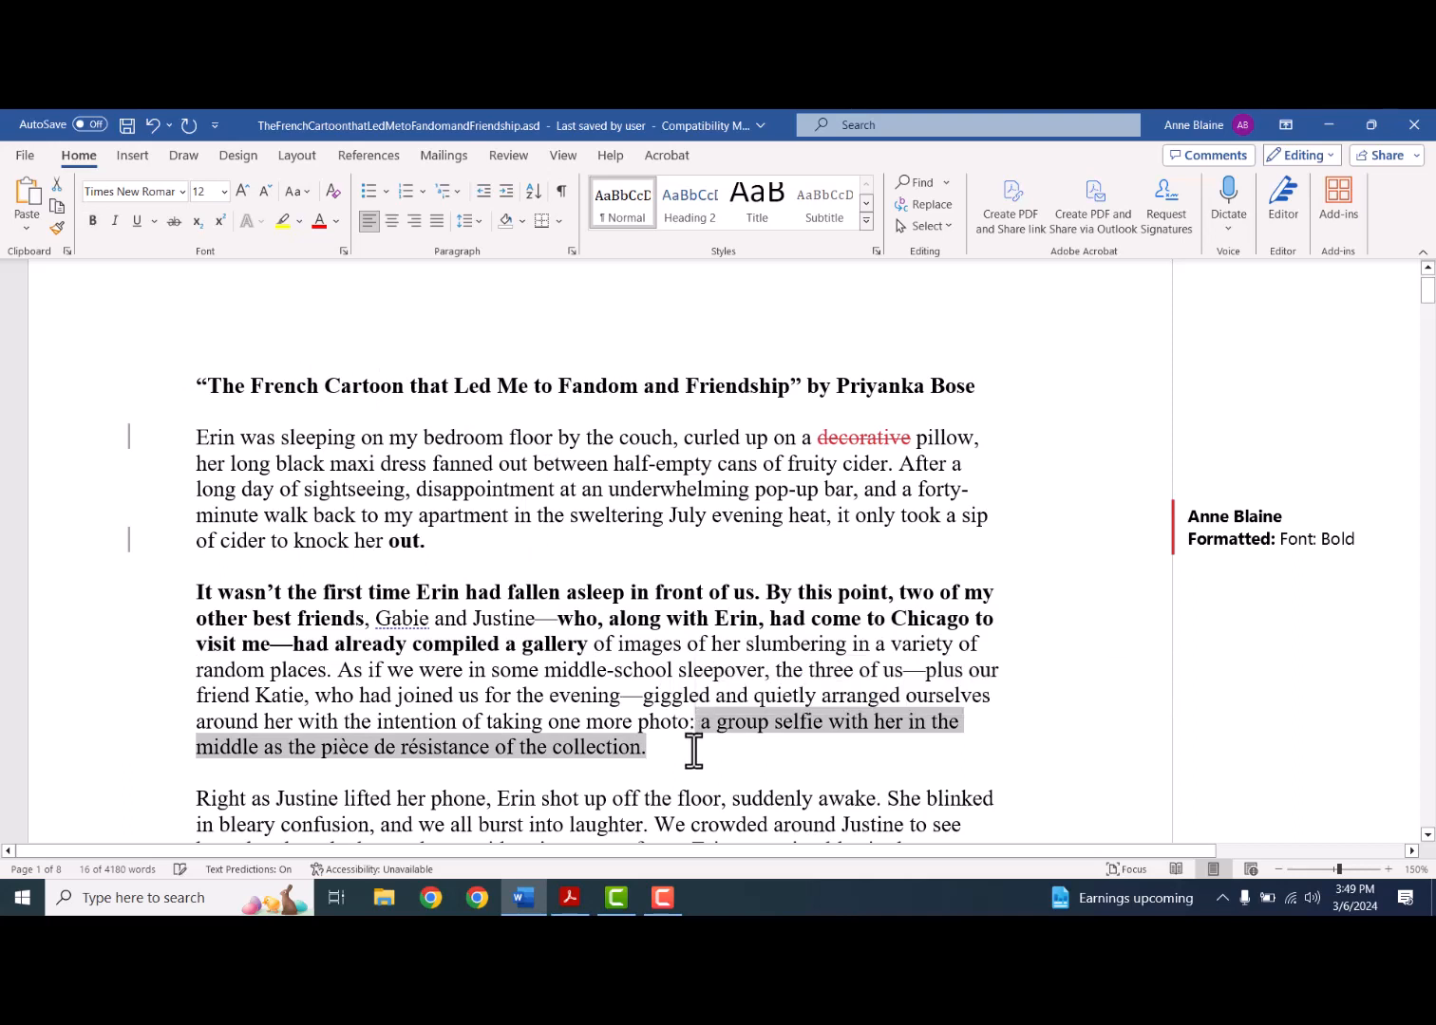
pyautogui.hotkey('ctrl', 'b')
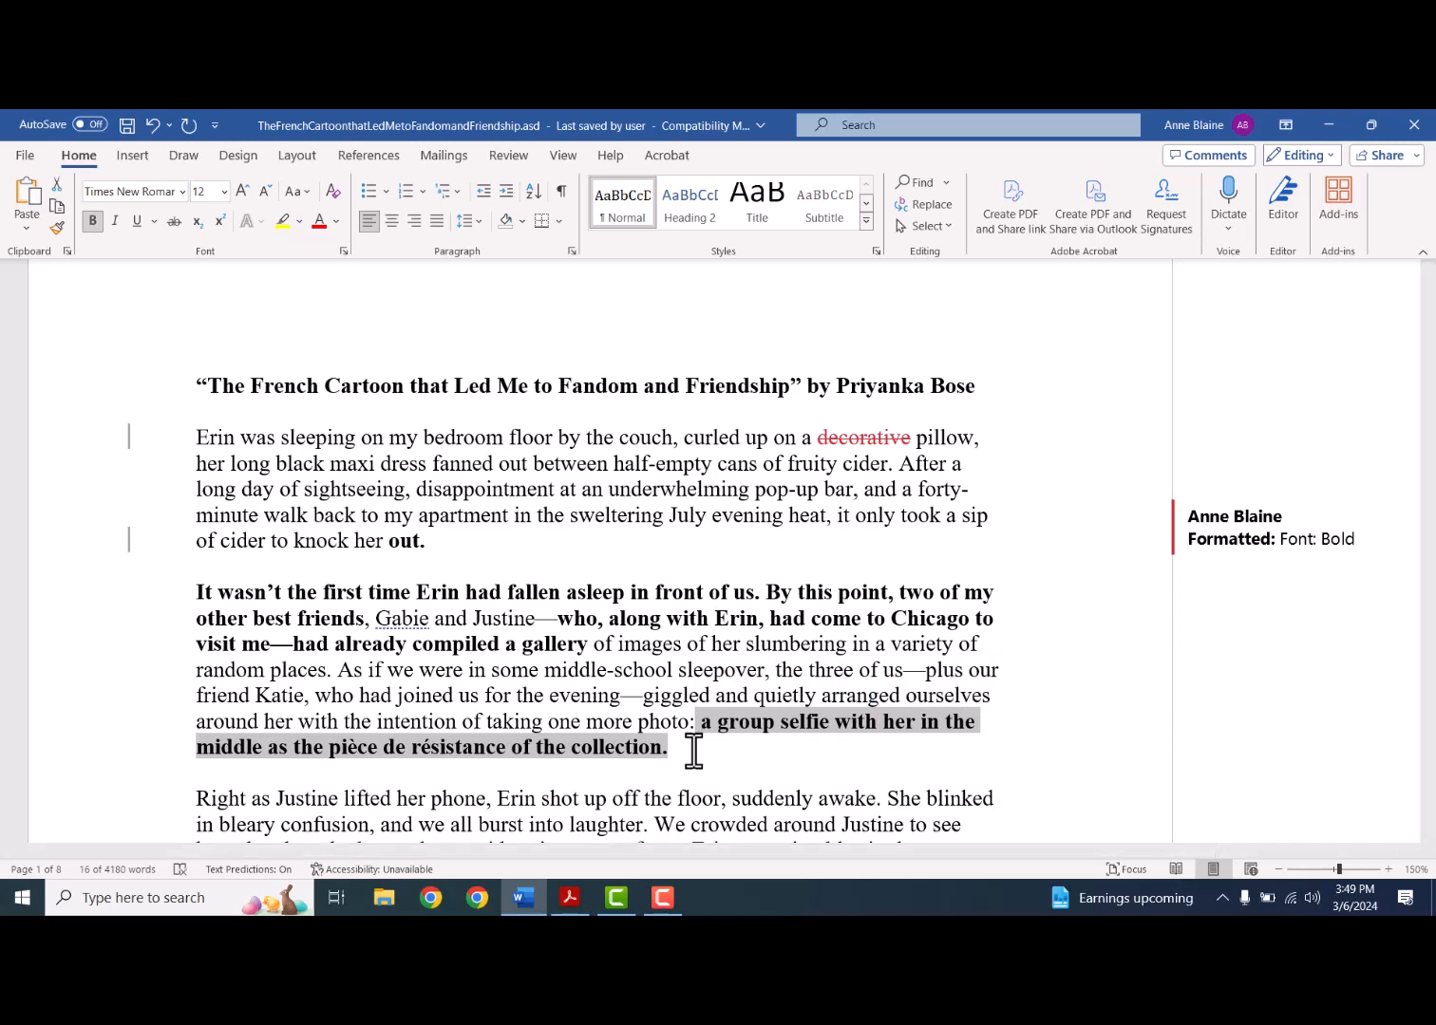
pyautogui.click(693, 752)
# - Italicize the opening clause of the third paragraph, from "Right as" through "lifted her phone,"
pyautogui.scroll(-3, 693, 752)
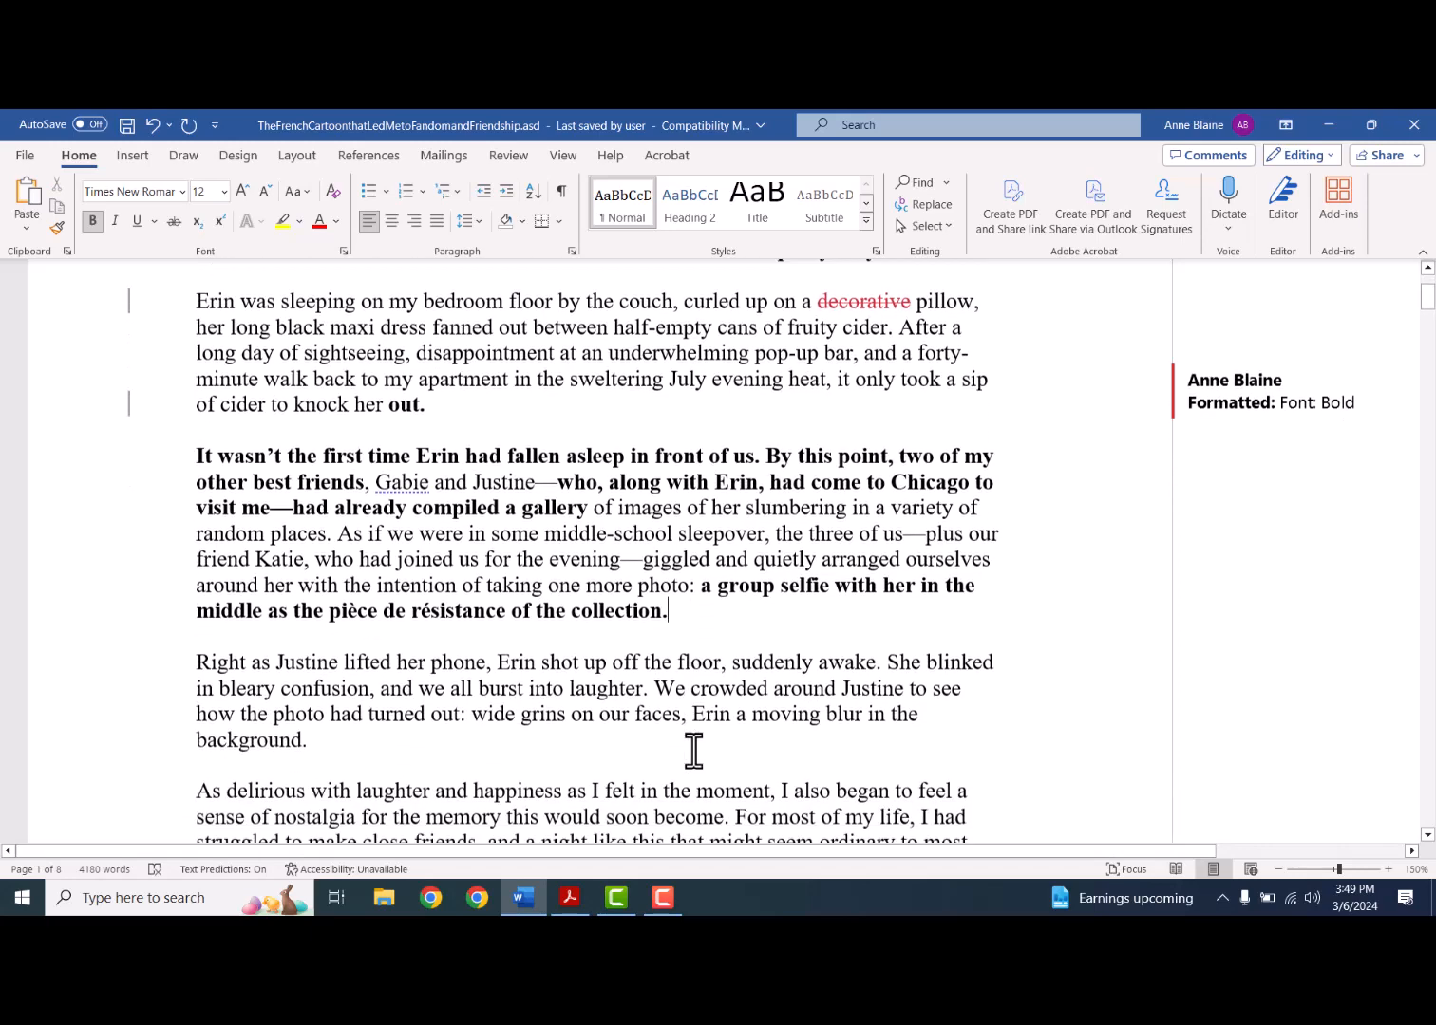
pyautogui.scroll(-1, 693, 750)
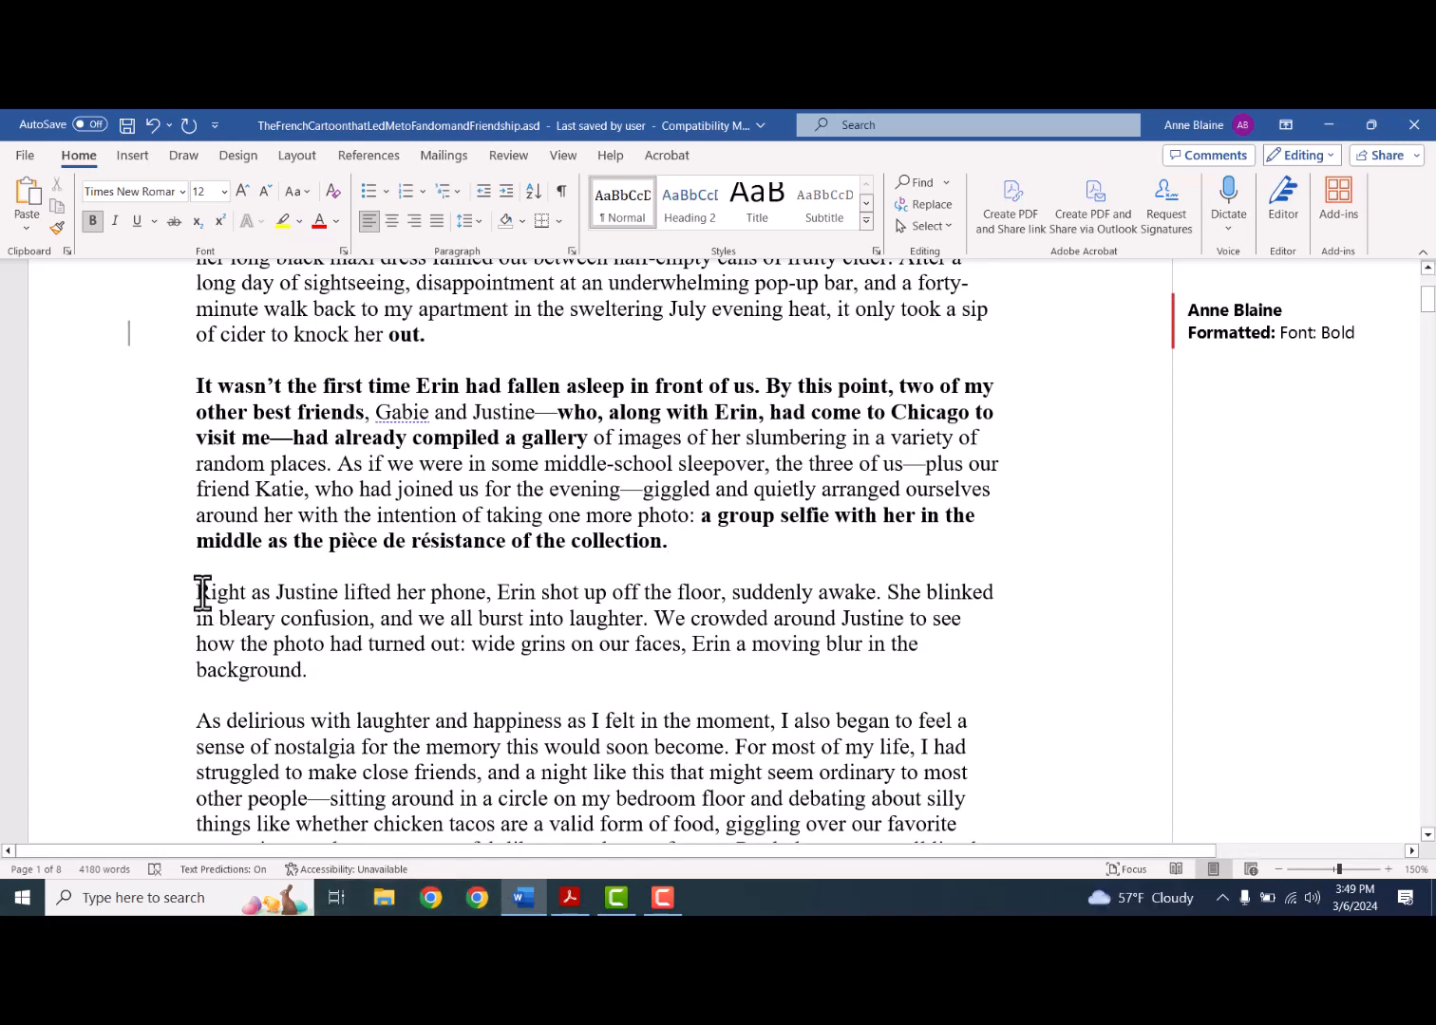
pyautogui.moveTo(202, 593); pyautogui.dragTo(487, 596)
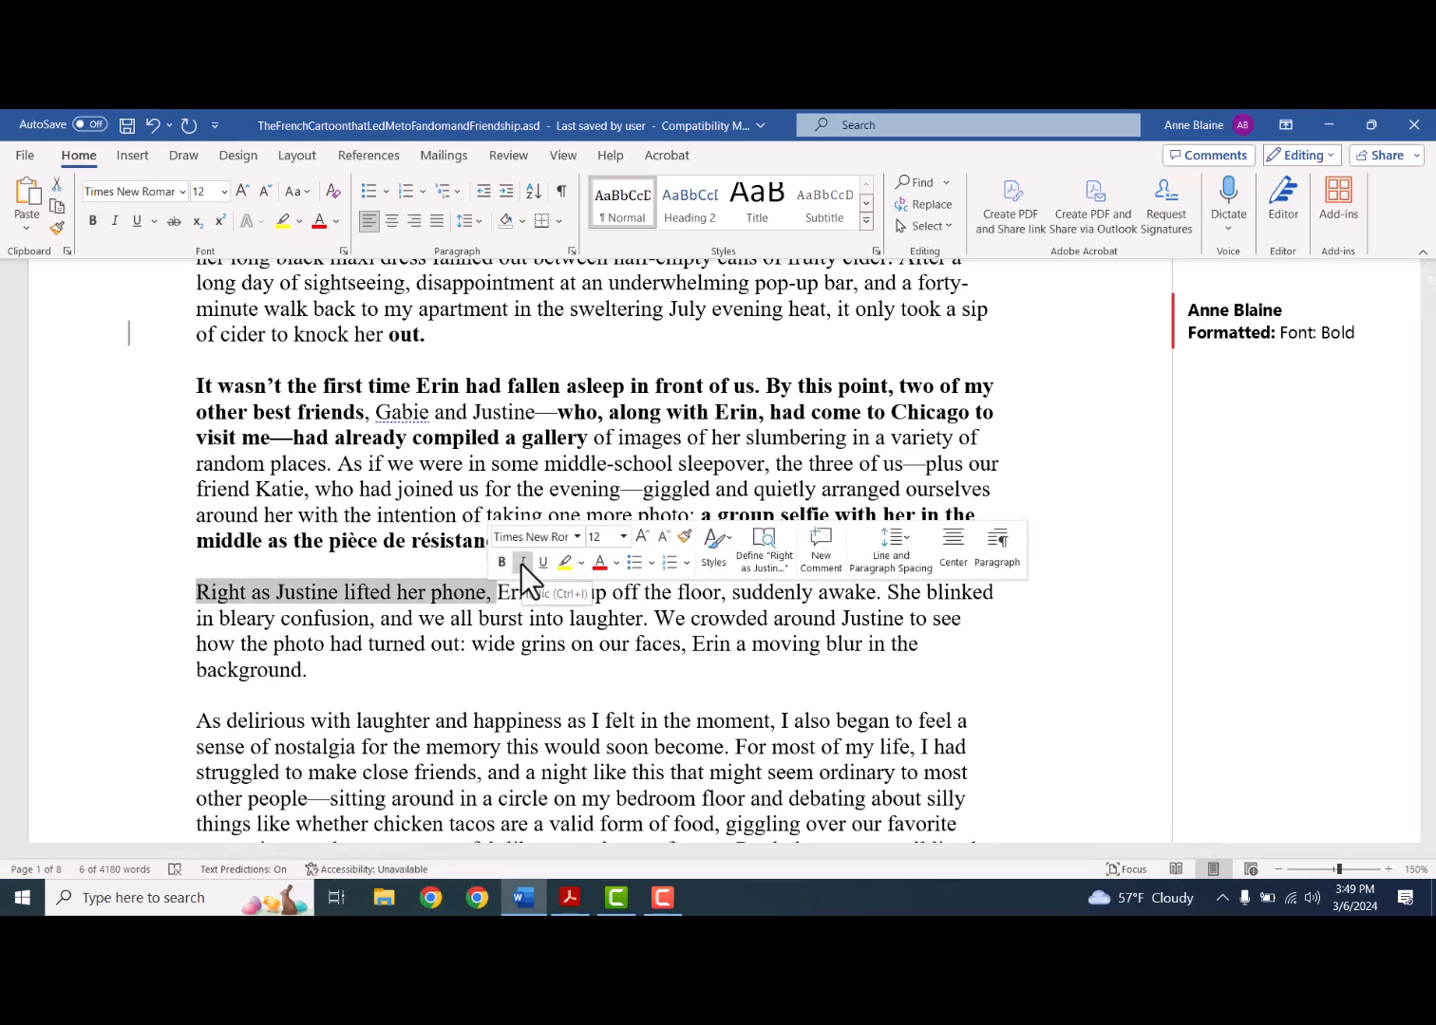
pyautogui.click(522, 562)
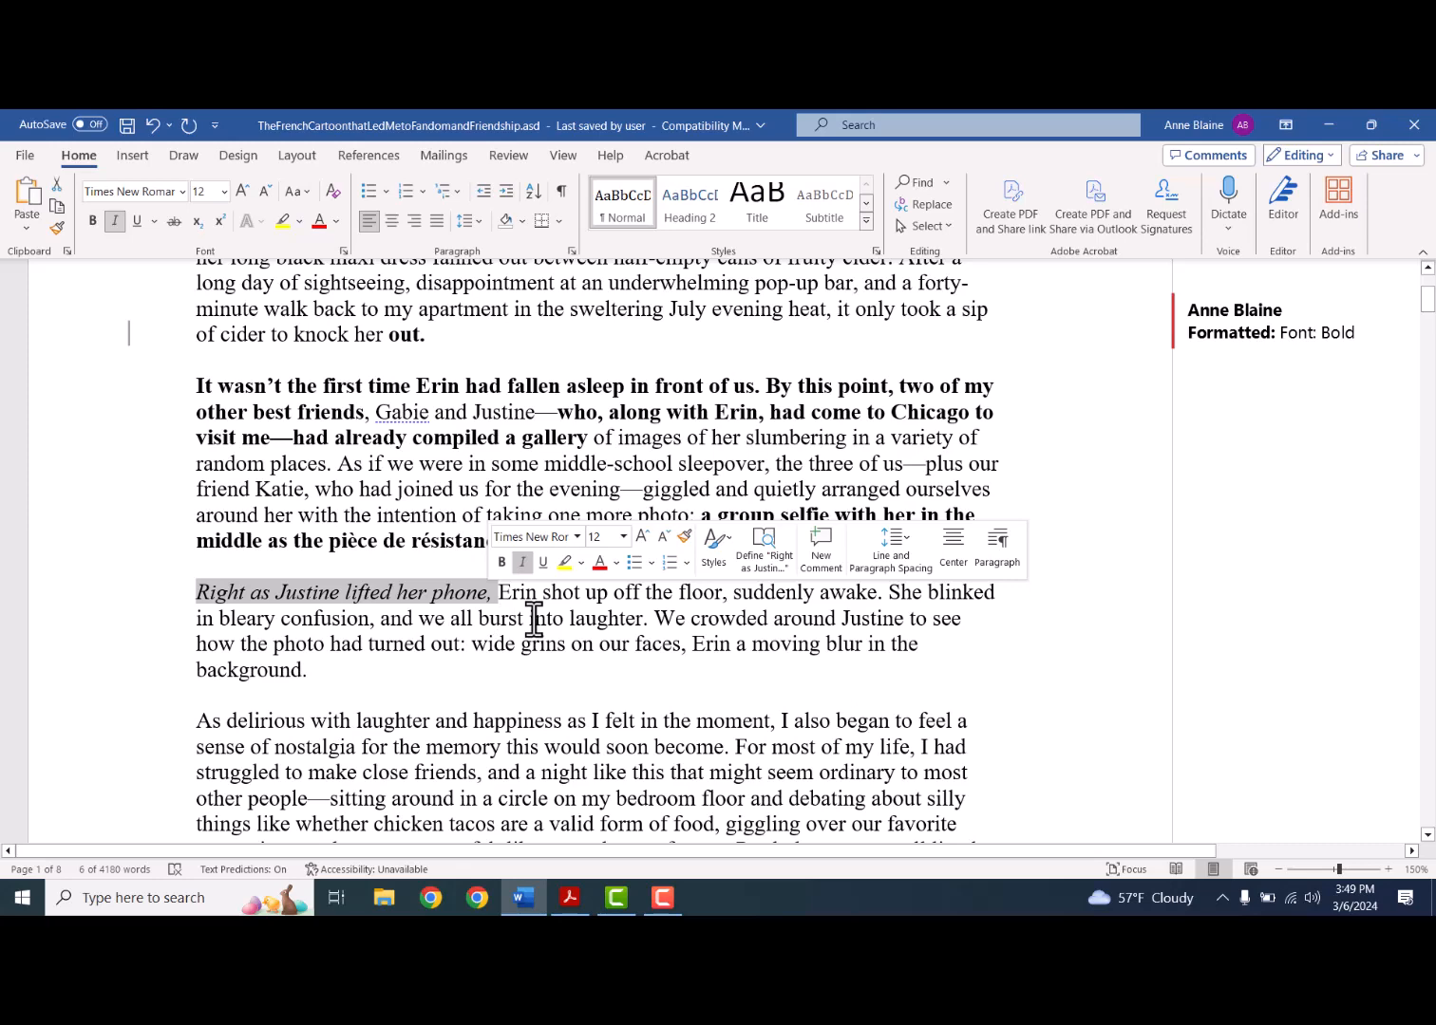
pyautogui.click(565, 632)
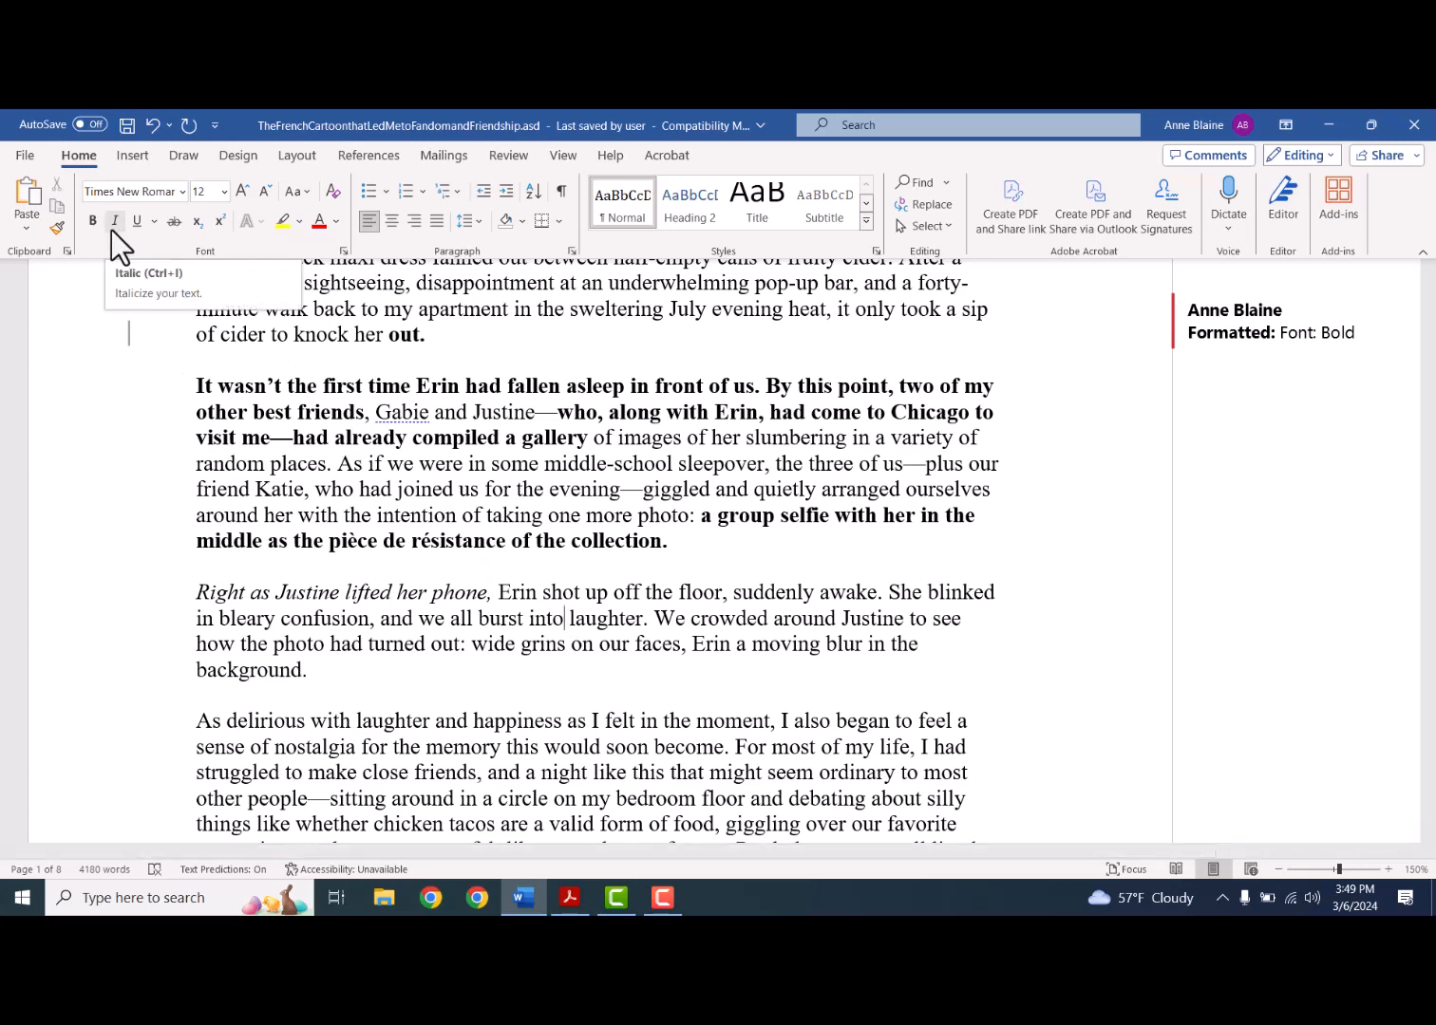
# - Italicize the third paragraph's passage from "We crowded around" through "a moving", and its last word "background"
pyautogui.moveTo(658, 619); pyautogui.dragTo(821, 646)
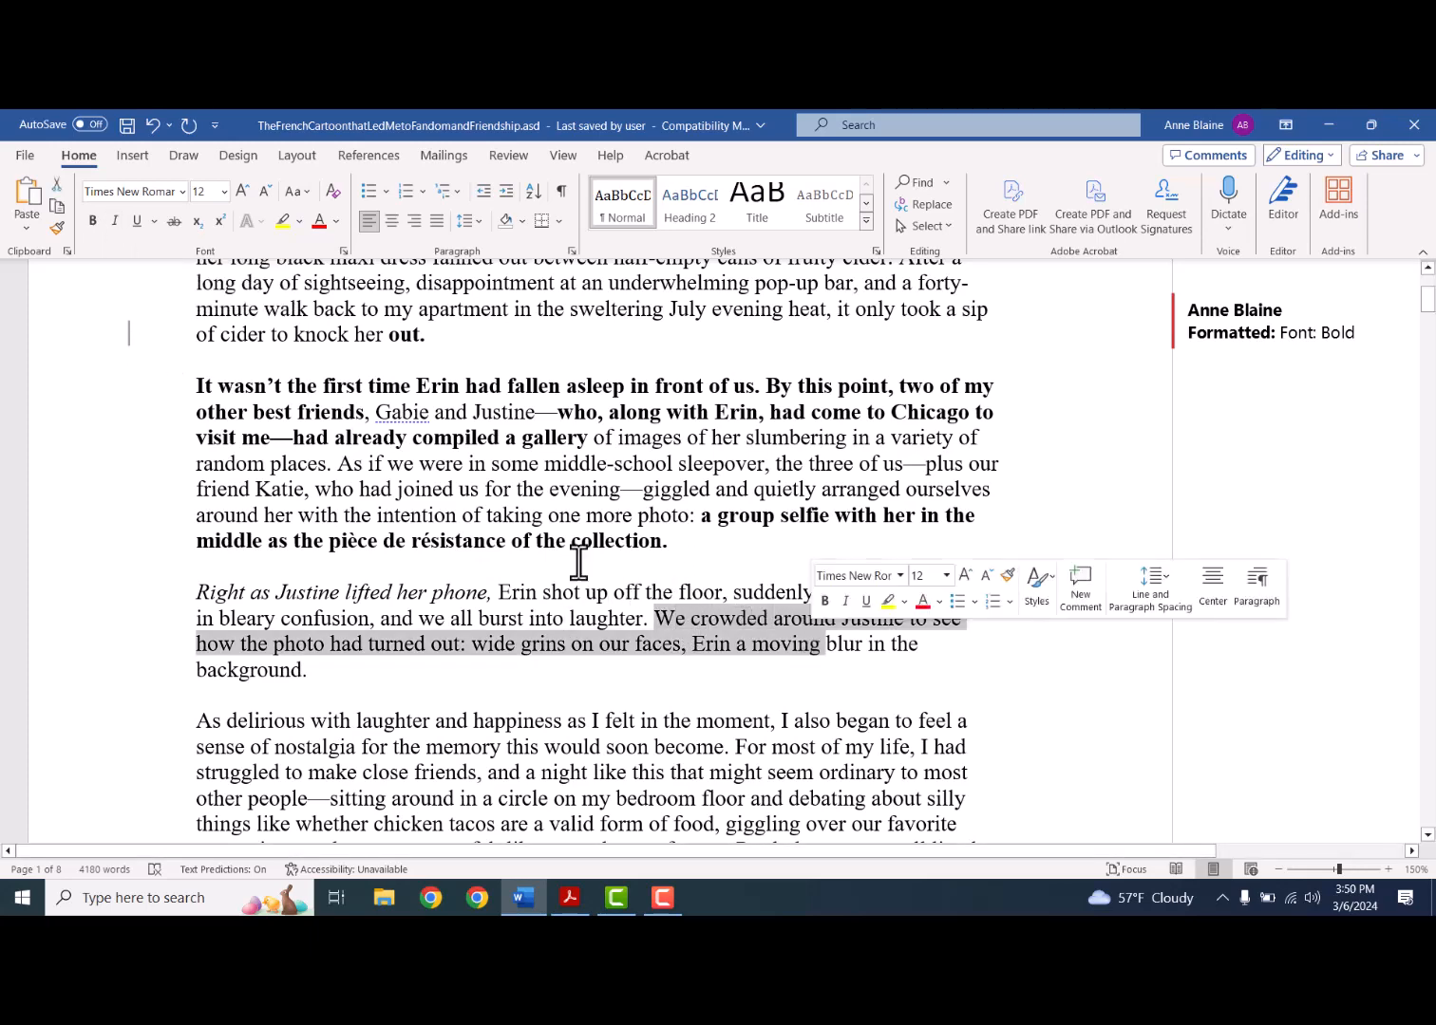
pyautogui.click(114, 221)
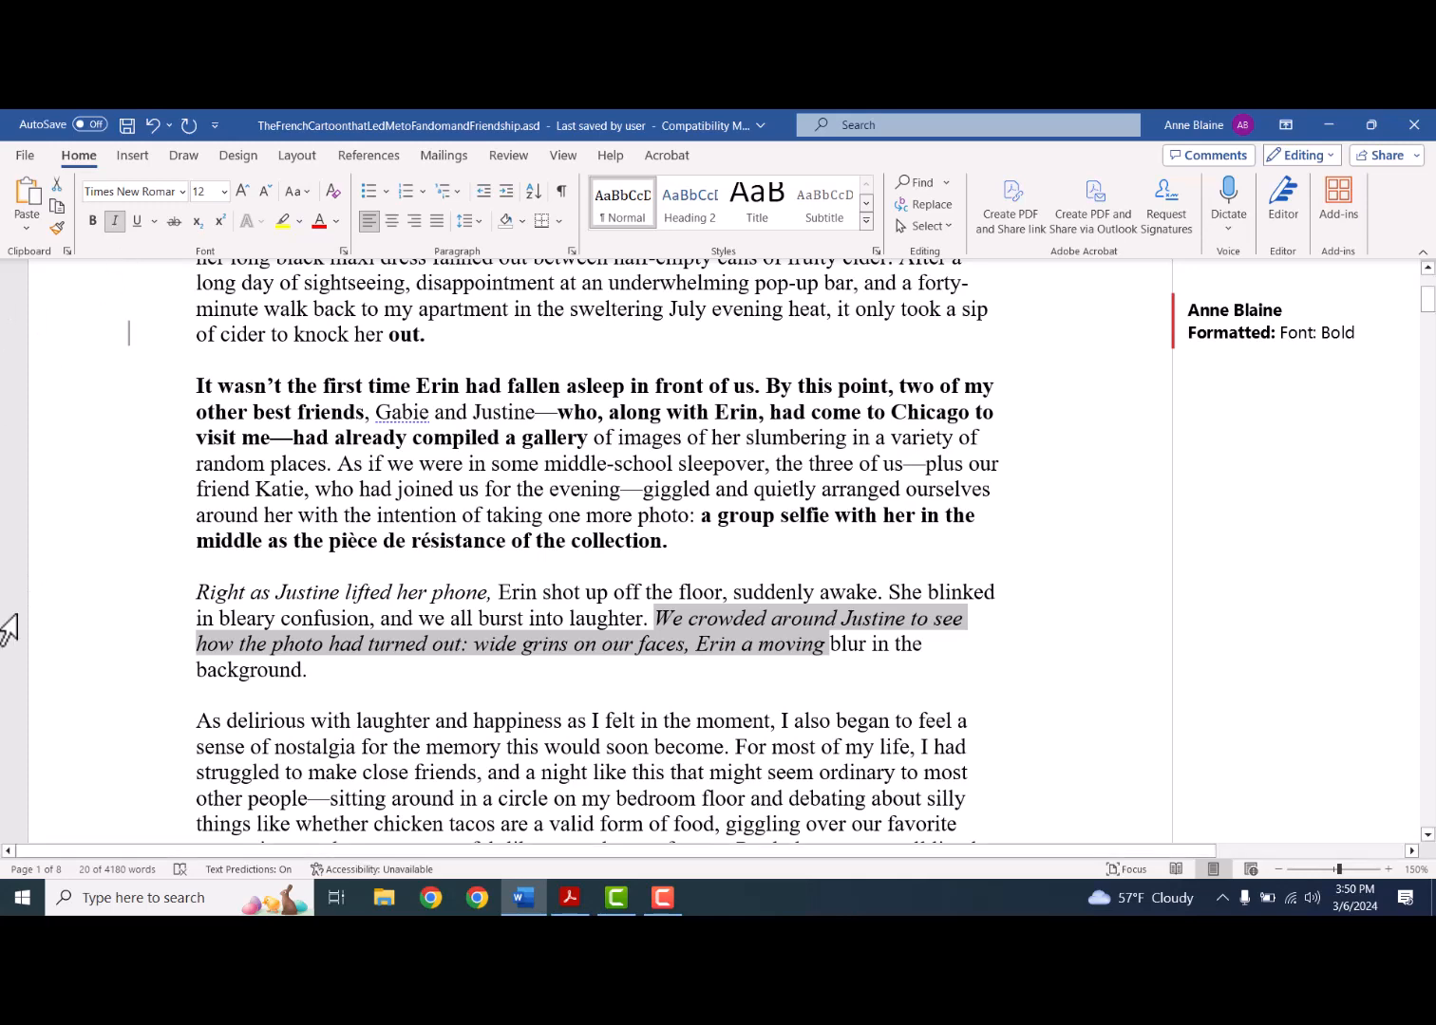
pyautogui.doubleClick(259, 672)
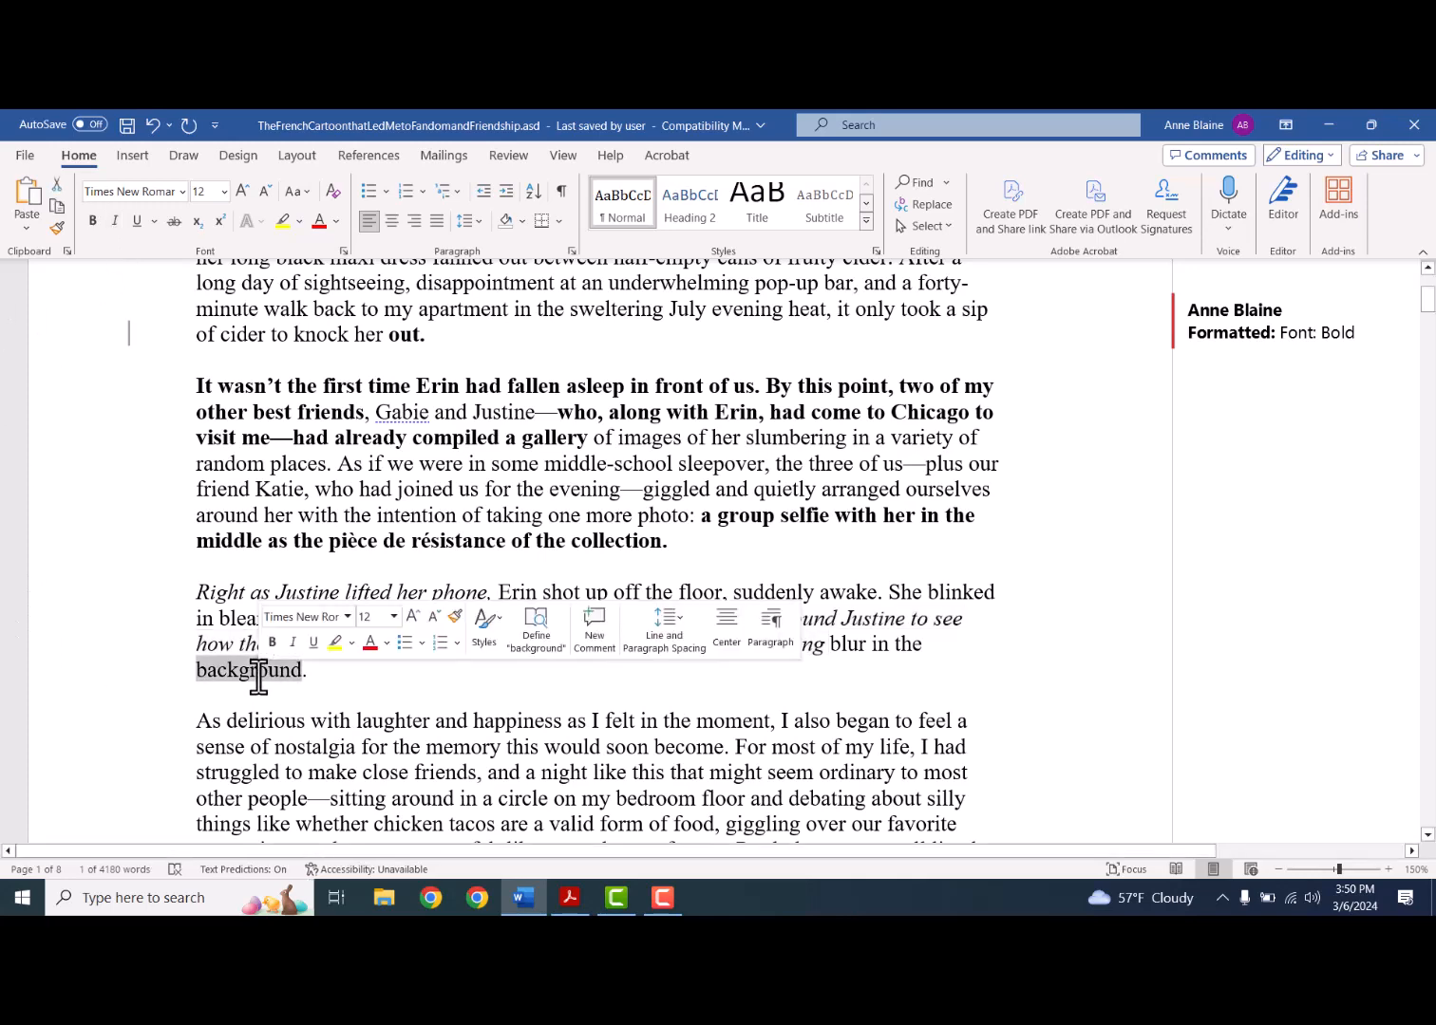
pyautogui.hotkey('ctrl', 'i')
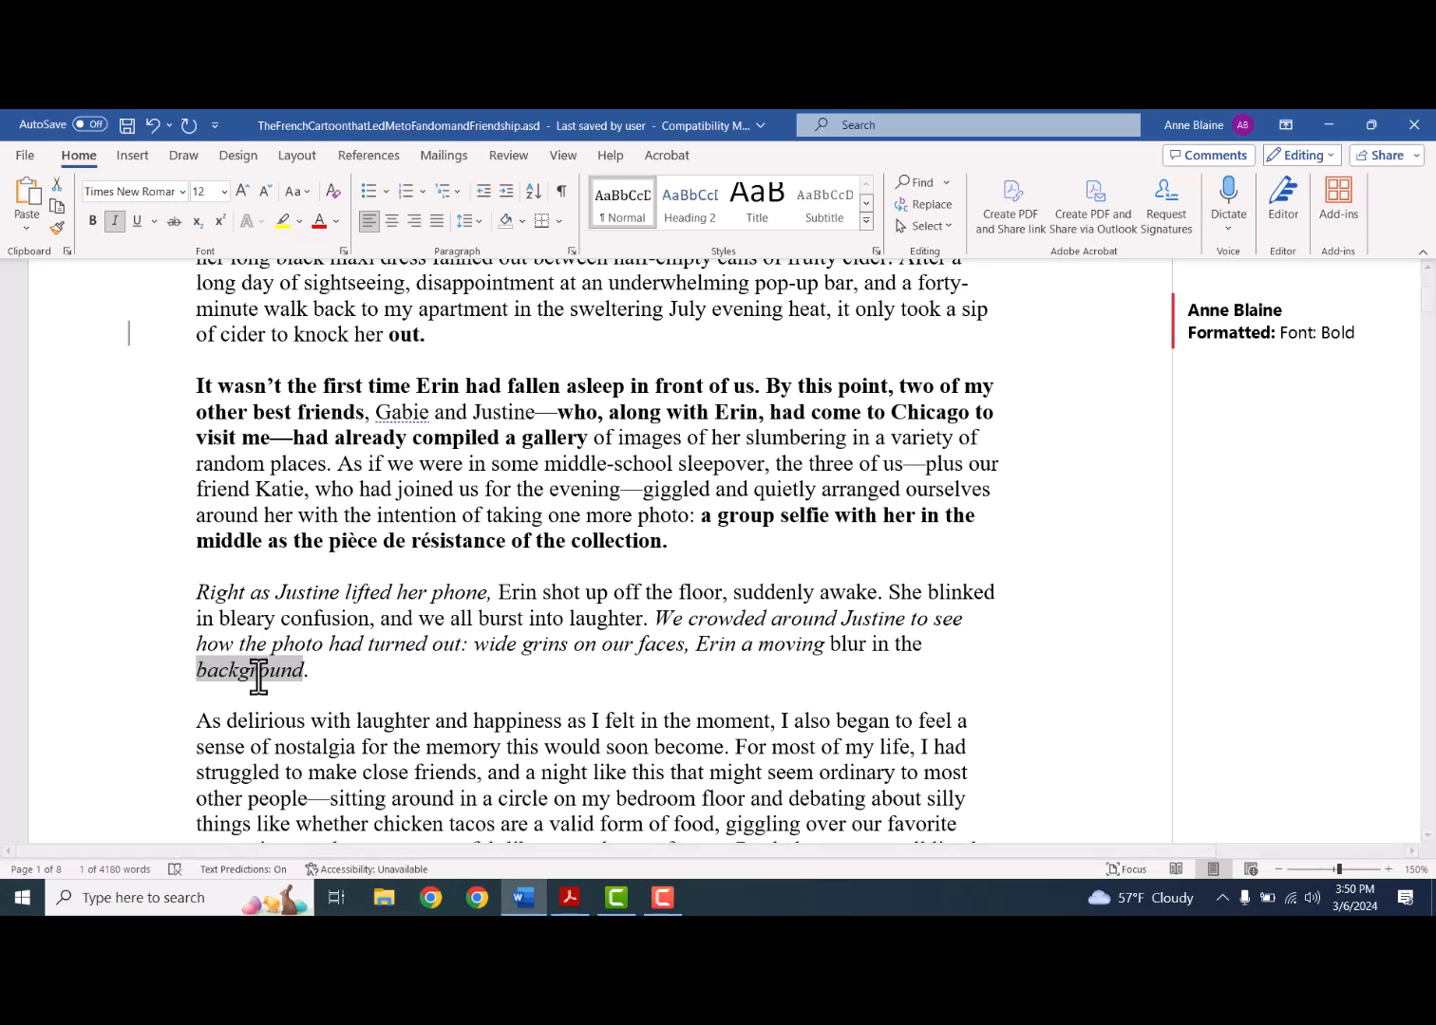
pyautogui.click(321, 691)
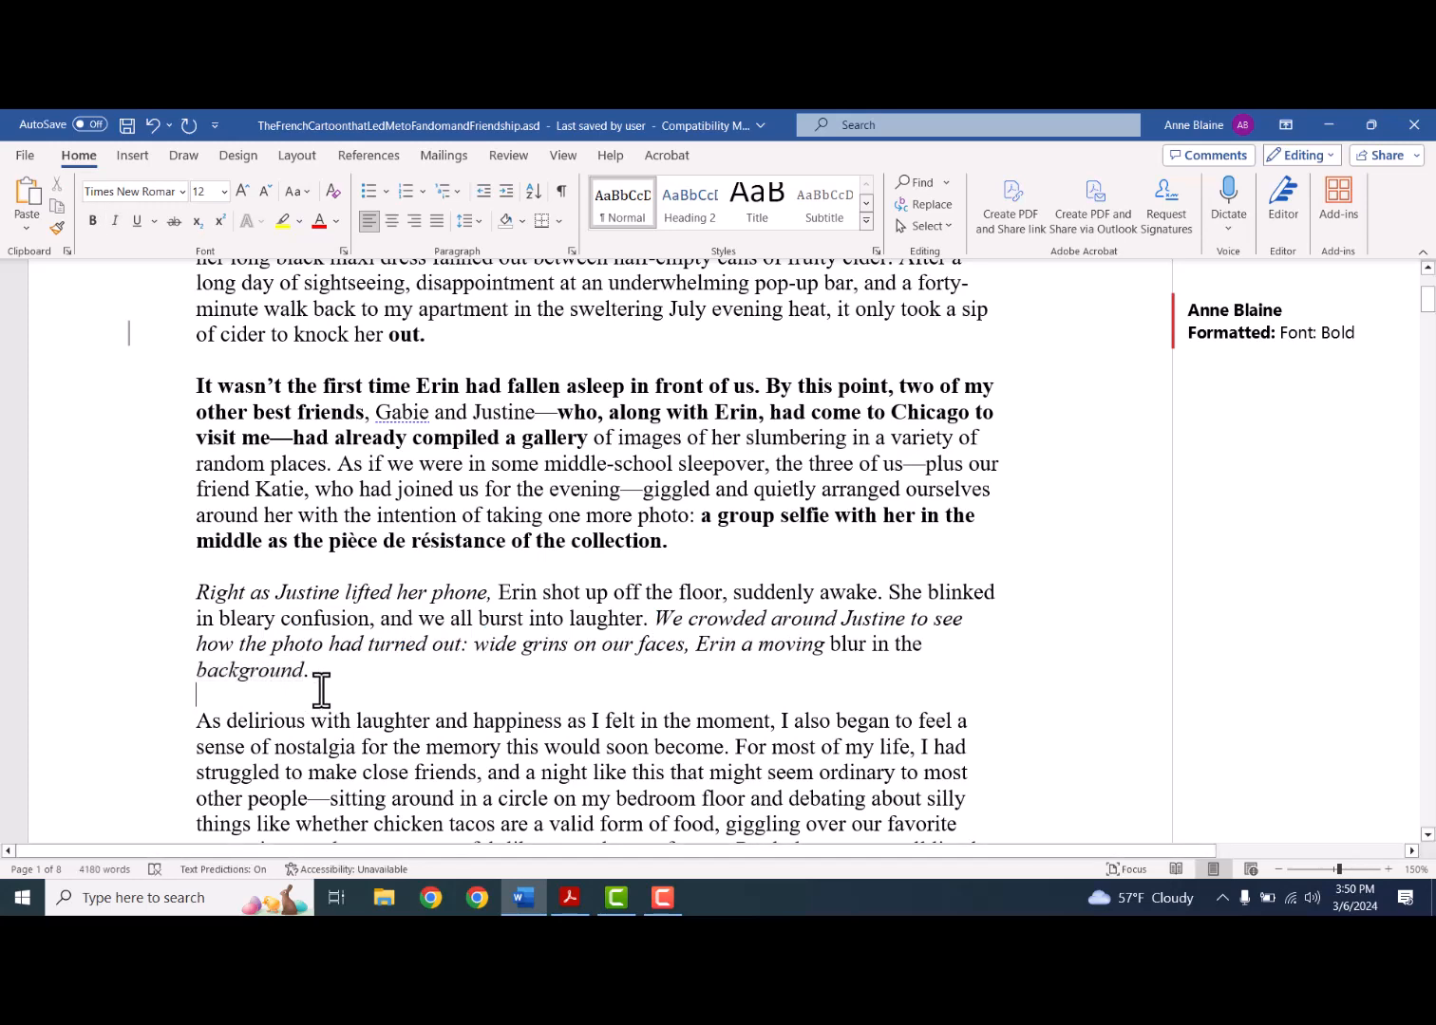
# - Highlight the phrase "As delirious with laughter" at the start of the fourth paragraph in yellow
pyautogui.scroll(-3, 321, 691)
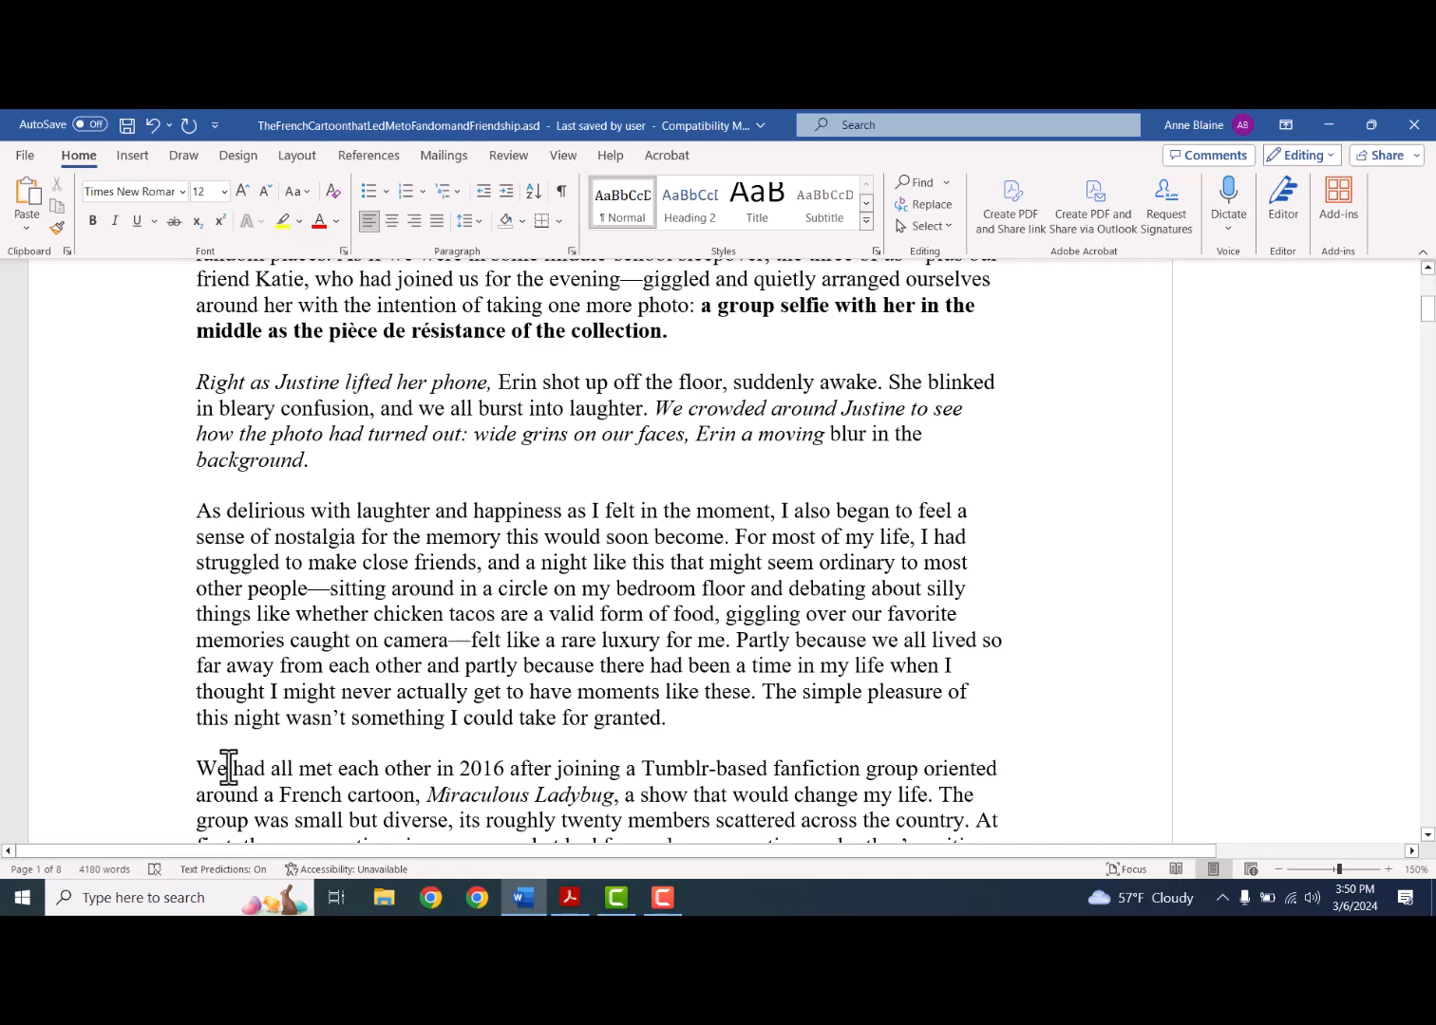
pyautogui.moveTo(192, 513); pyautogui.dragTo(429, 521)
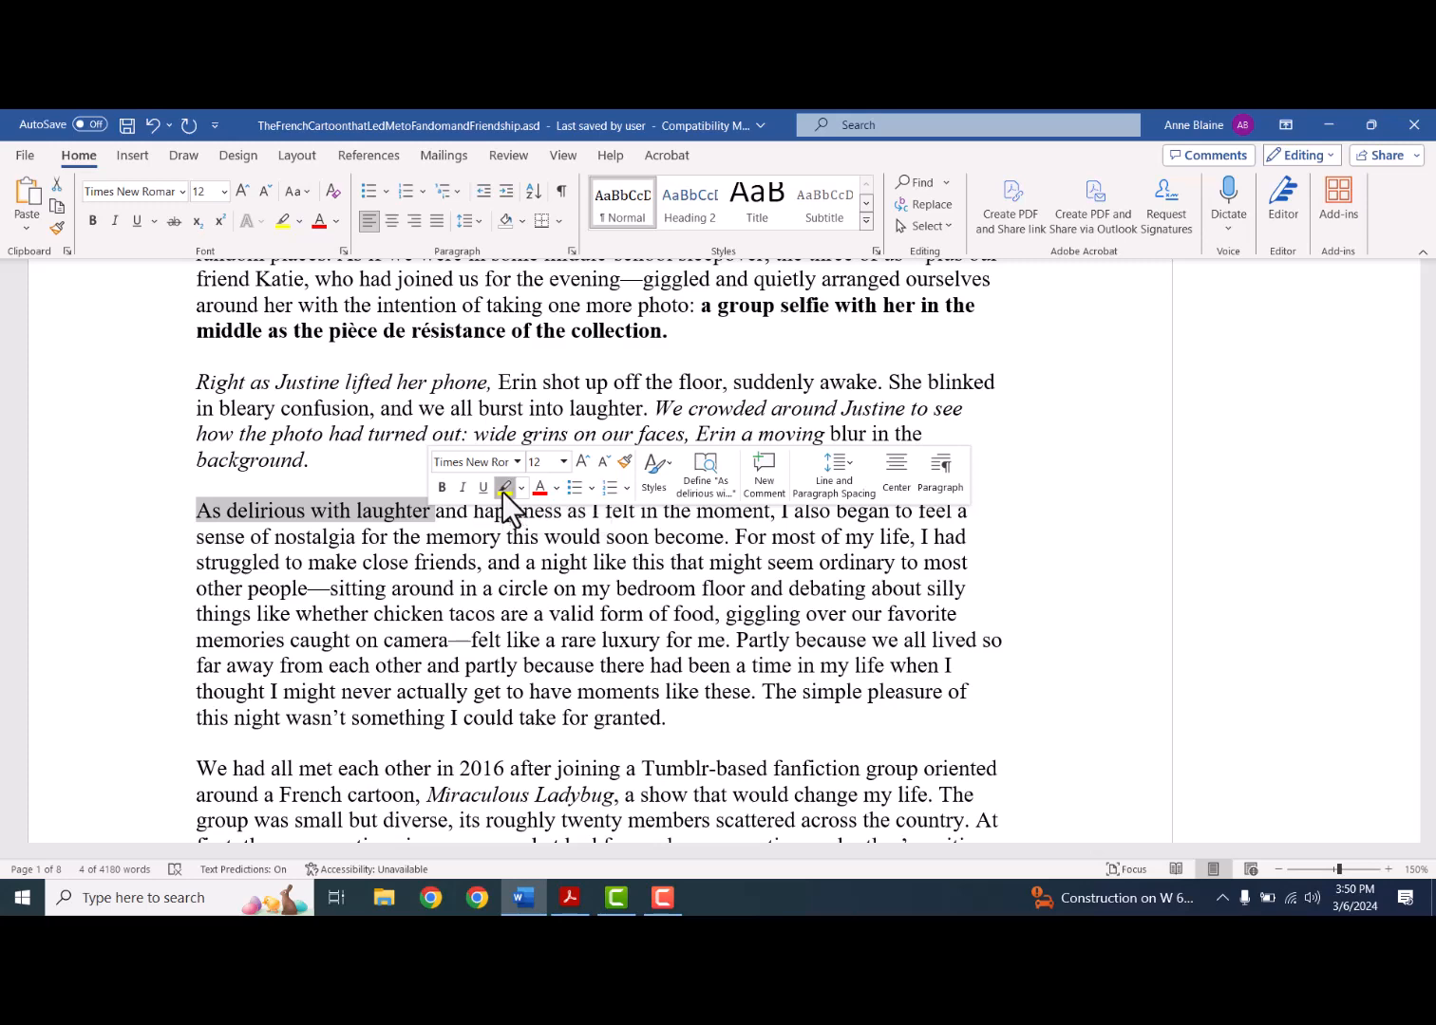
pyautogui.click(504, 490)
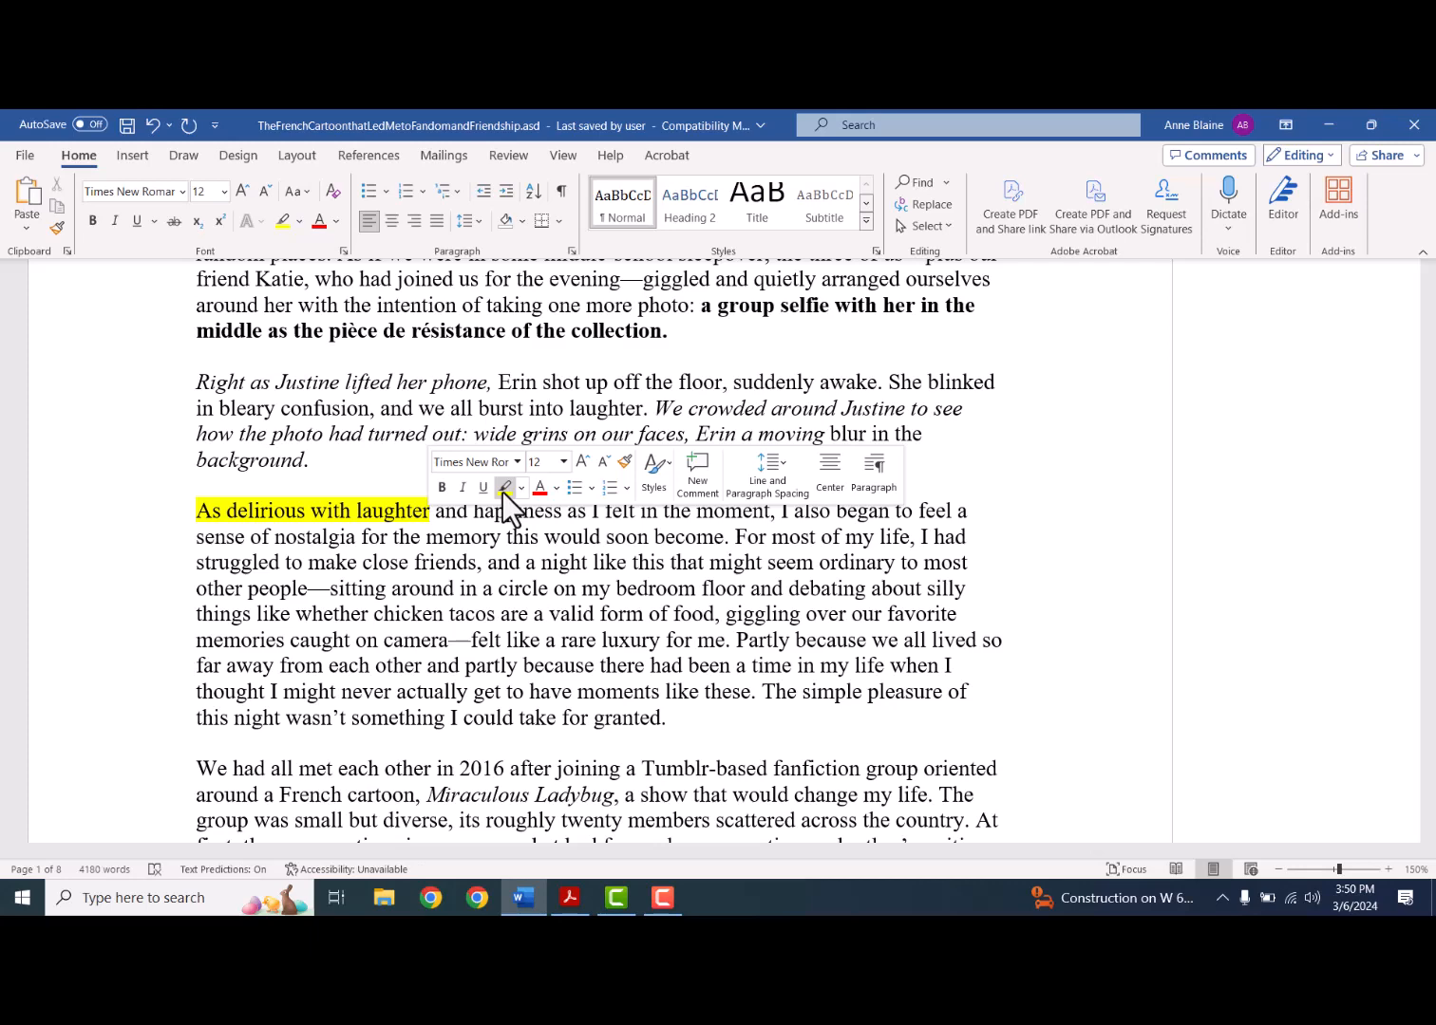
# - Highlight "this would soon become." and "sitting around in a circle on" in the fourth paragraph in yellow
pyautogui.moveTo(507, 539); pyautogui.dragTo(727, 548)
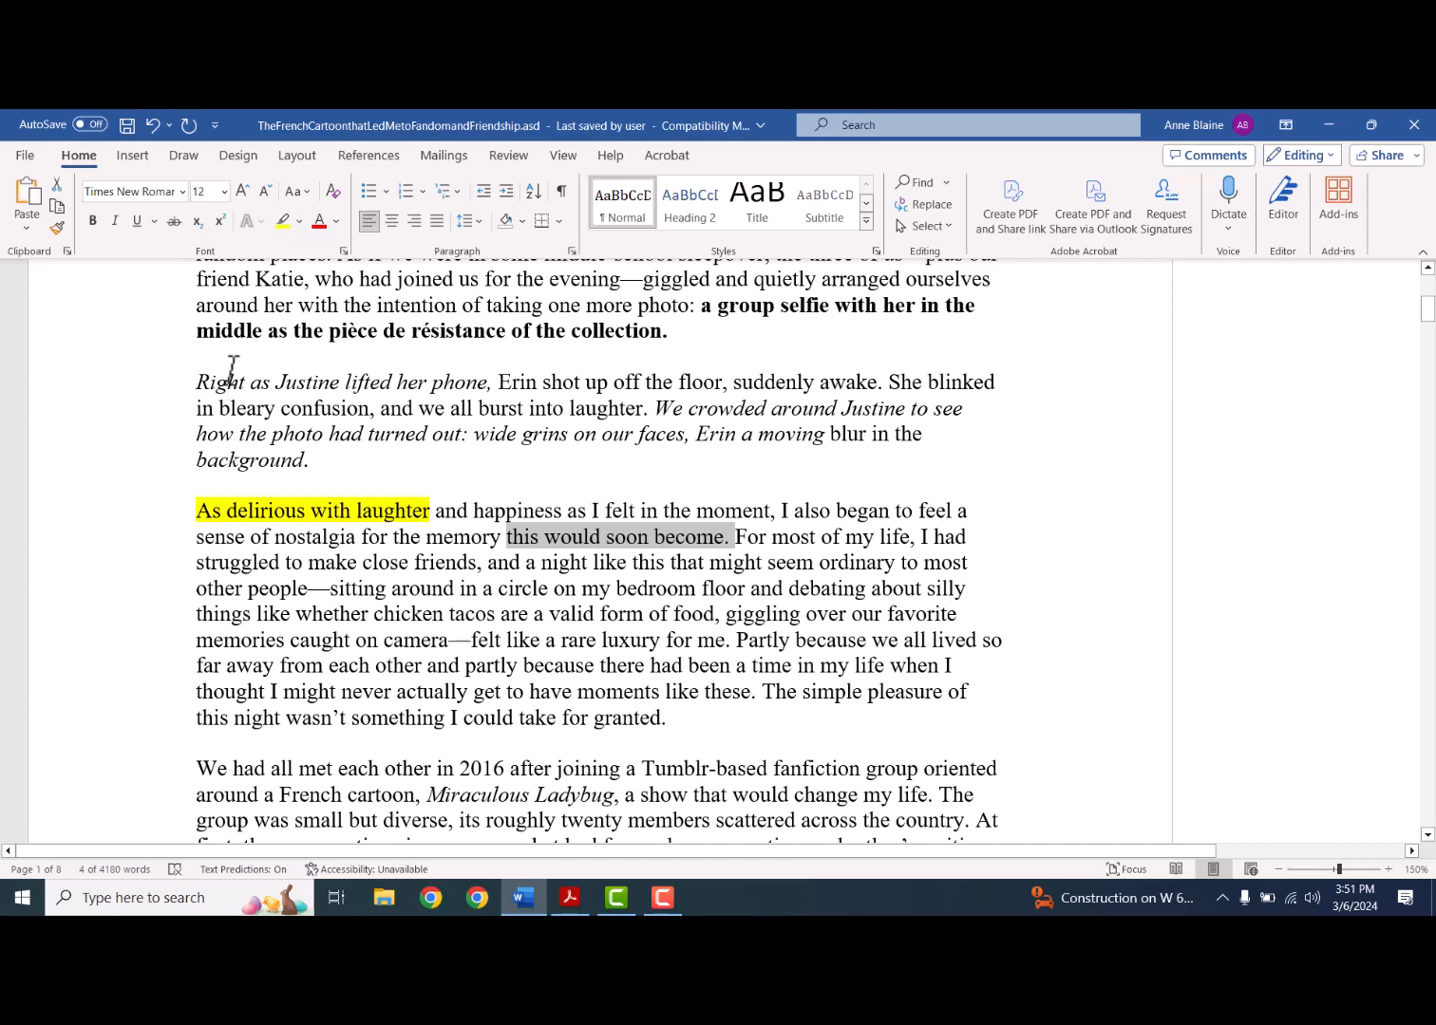
pyautogui.click(278, 229)
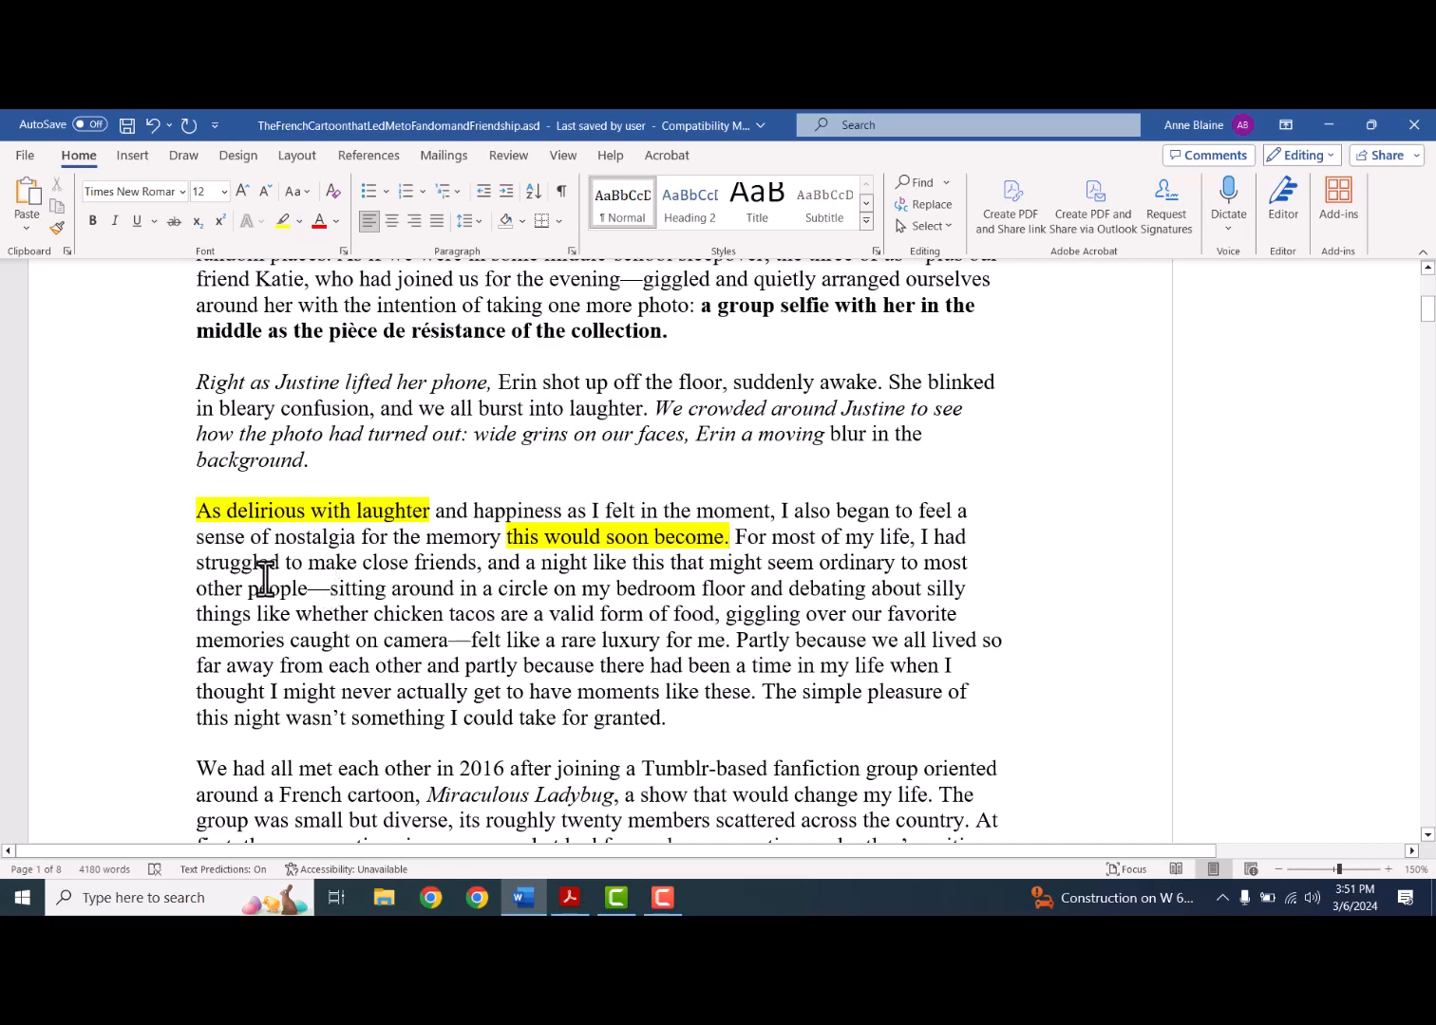
pyautogui.moveTo(321, 591); pyautogui.dragTo(570, 596)
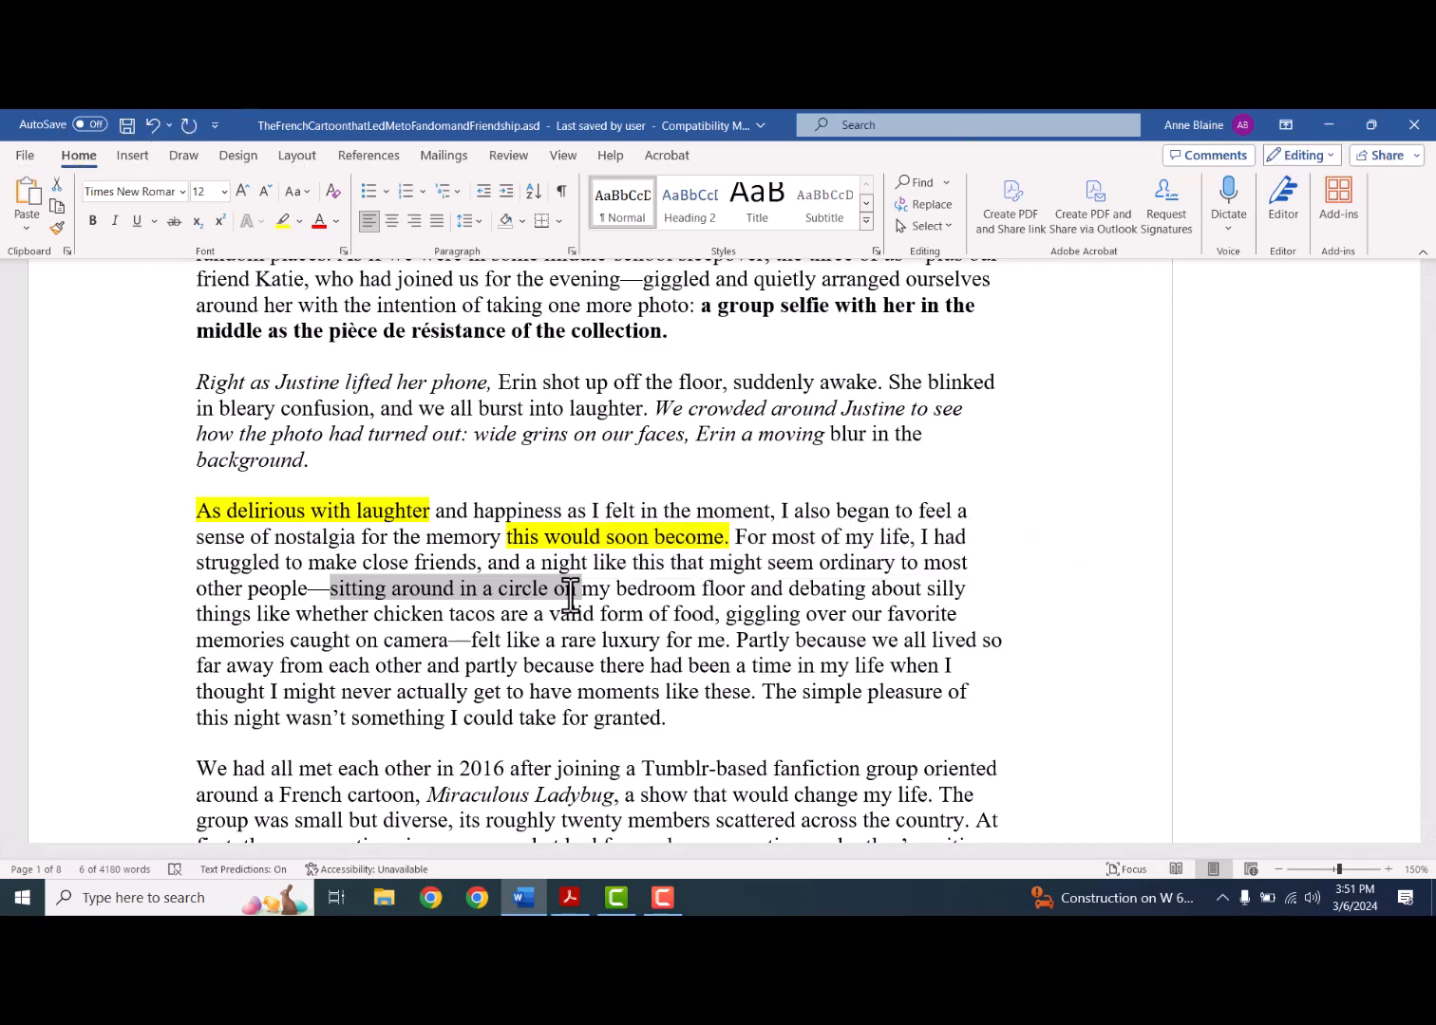
pyautogui.hotkey('ctrl', 'alt', 'h')
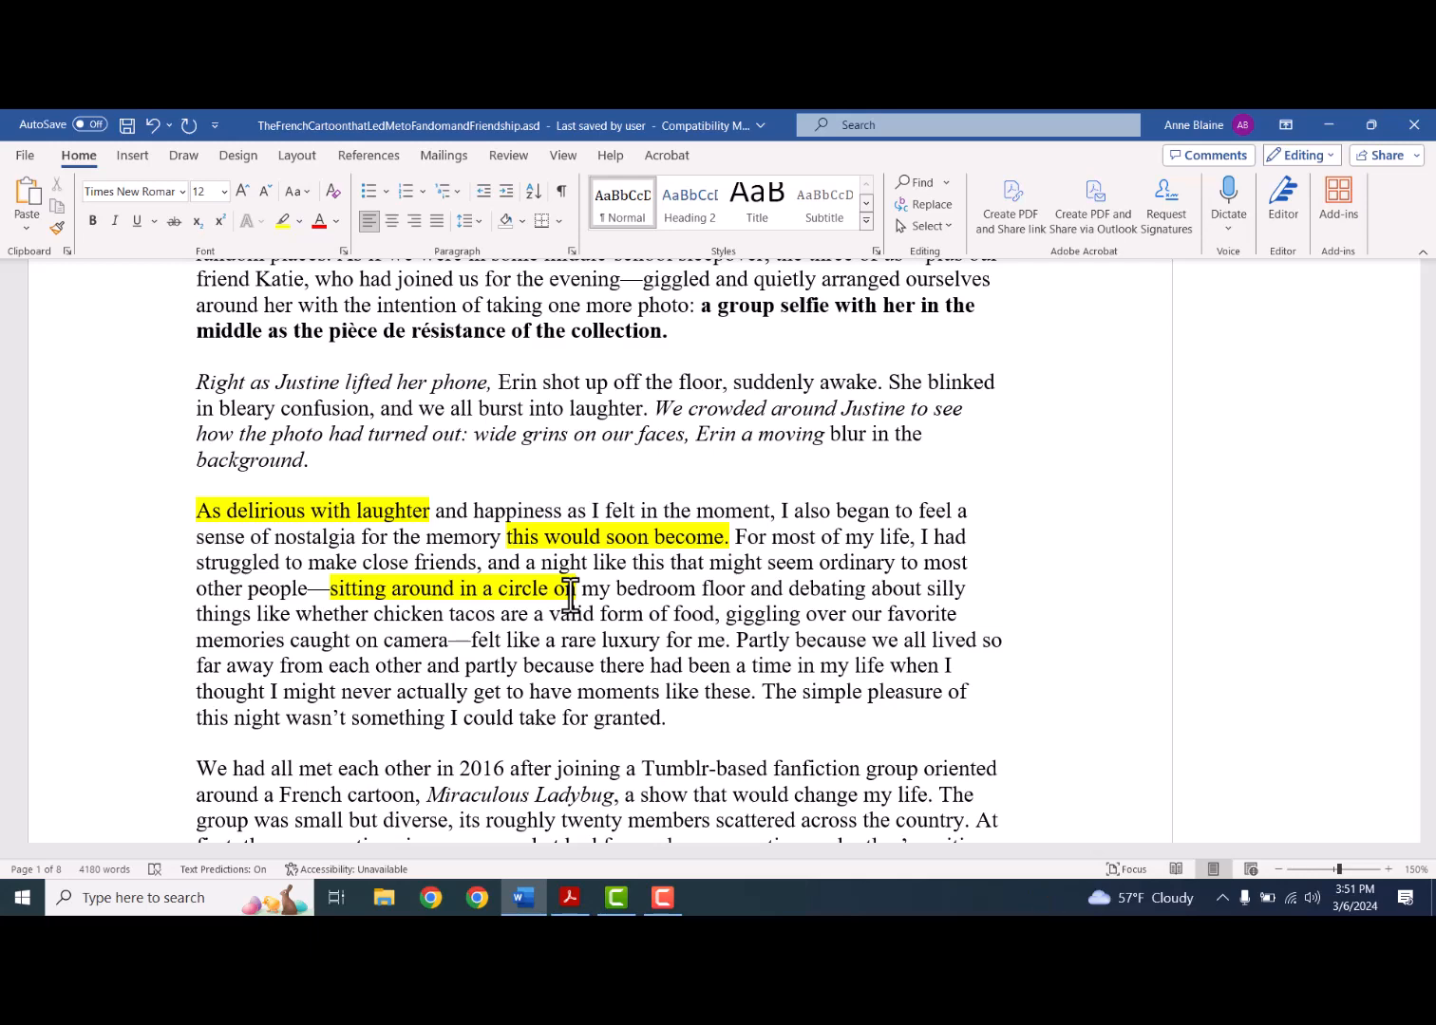
# - Highlight "giggling over our favorite" in the fourth paragraph in turquoise and turn the highlighter off
pyautogui.click(299, 221)
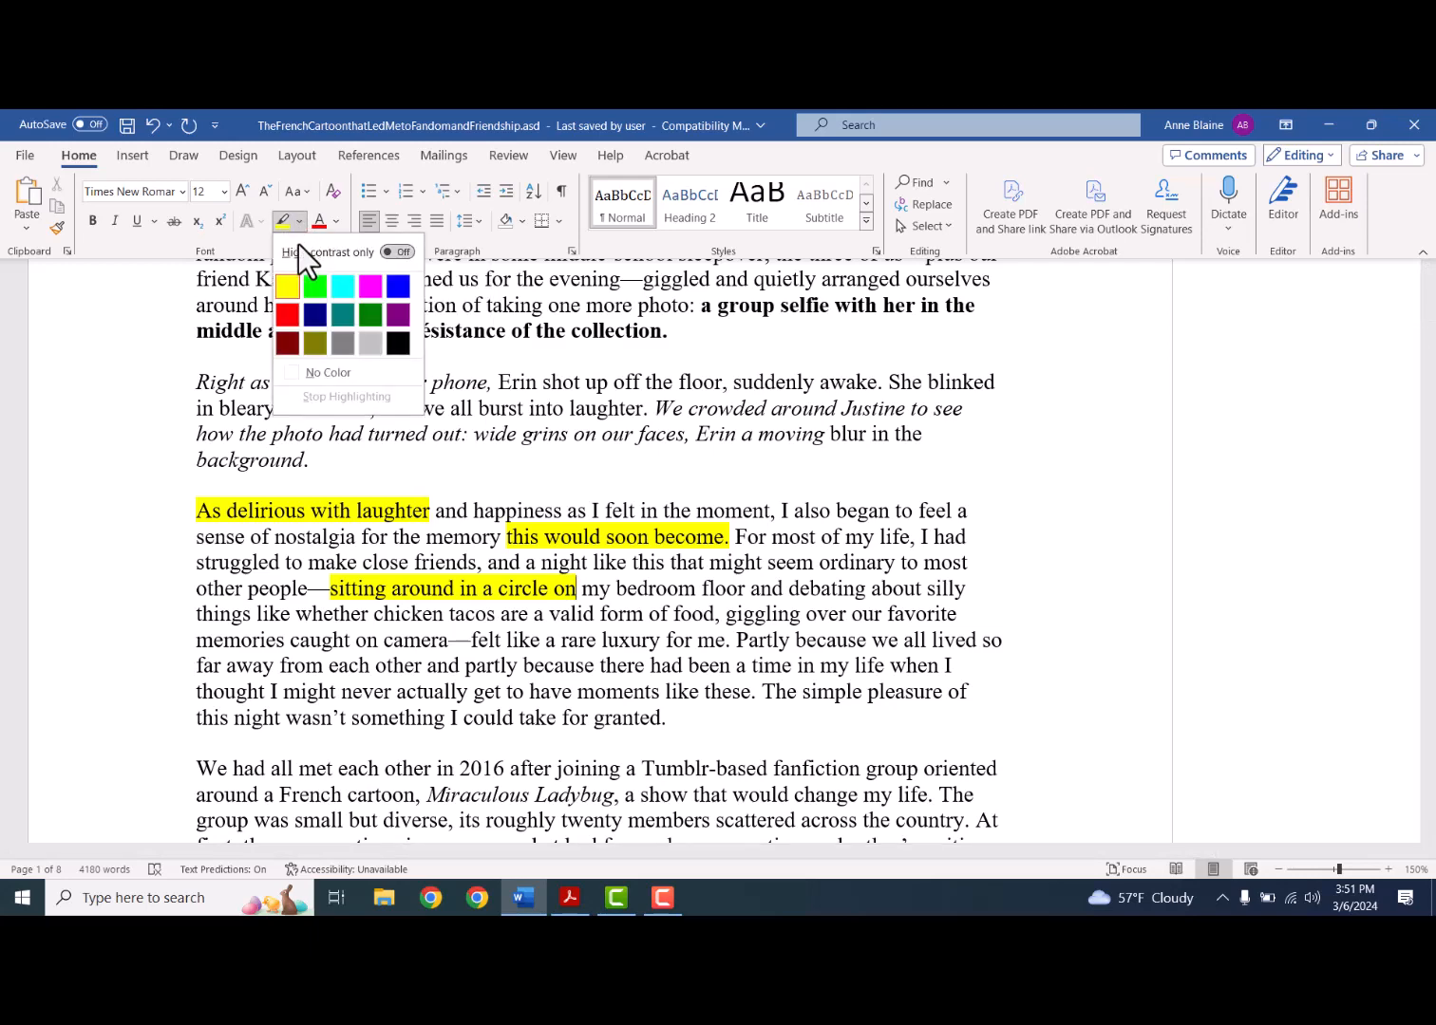
pyautogui.click(338, 284)
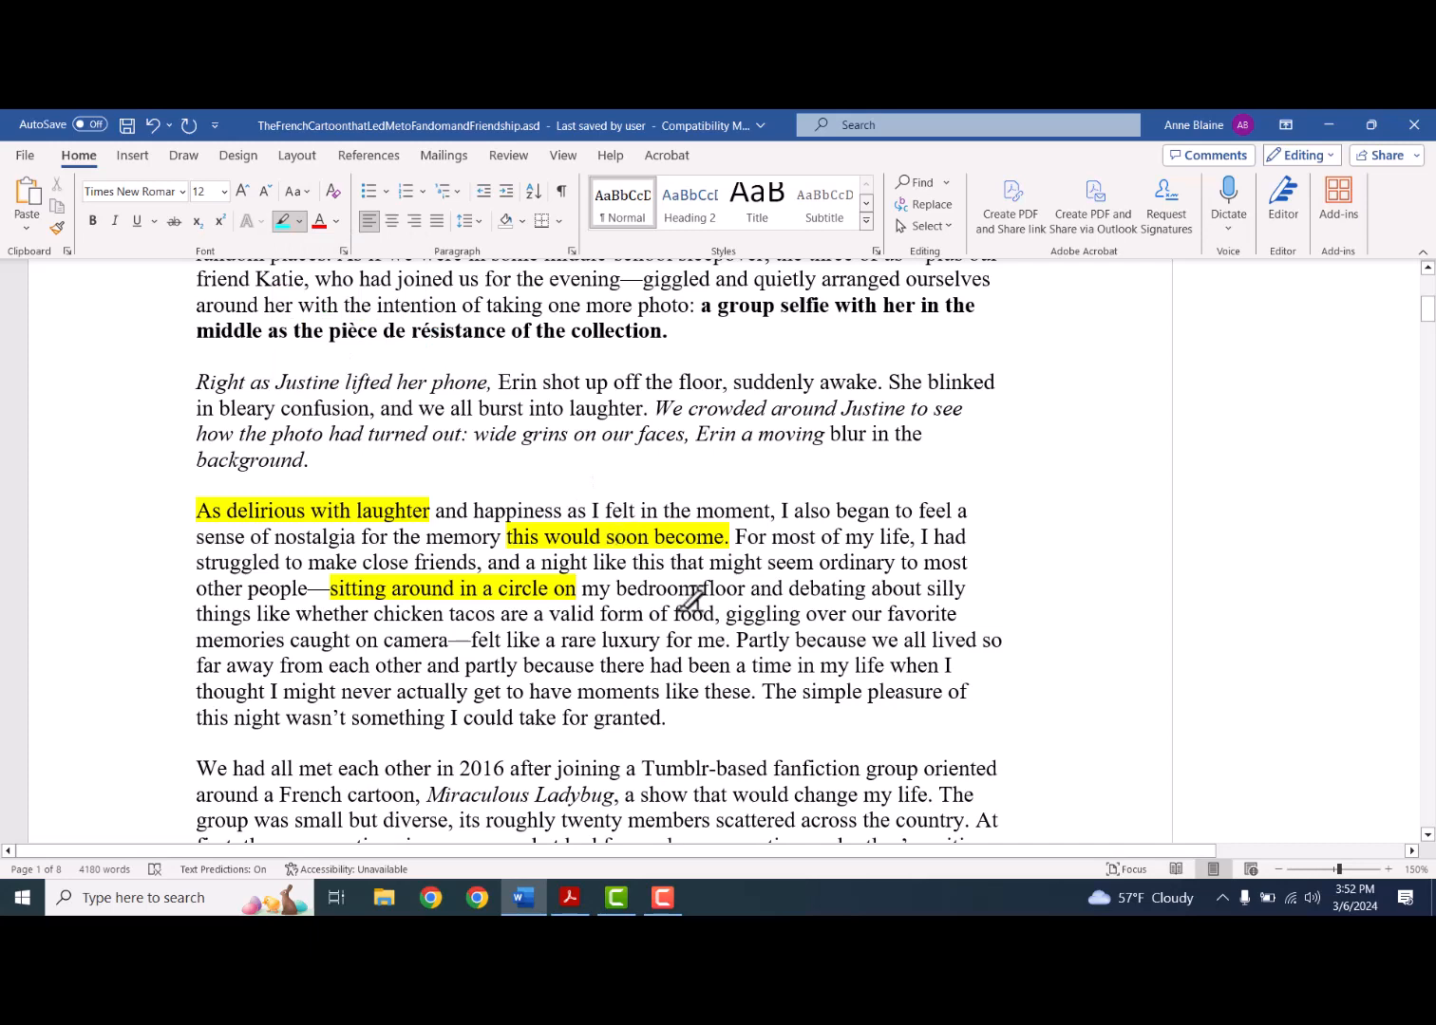
pyautogui.moveTo(728, 615); pyautogui.dragTo(916, 615)
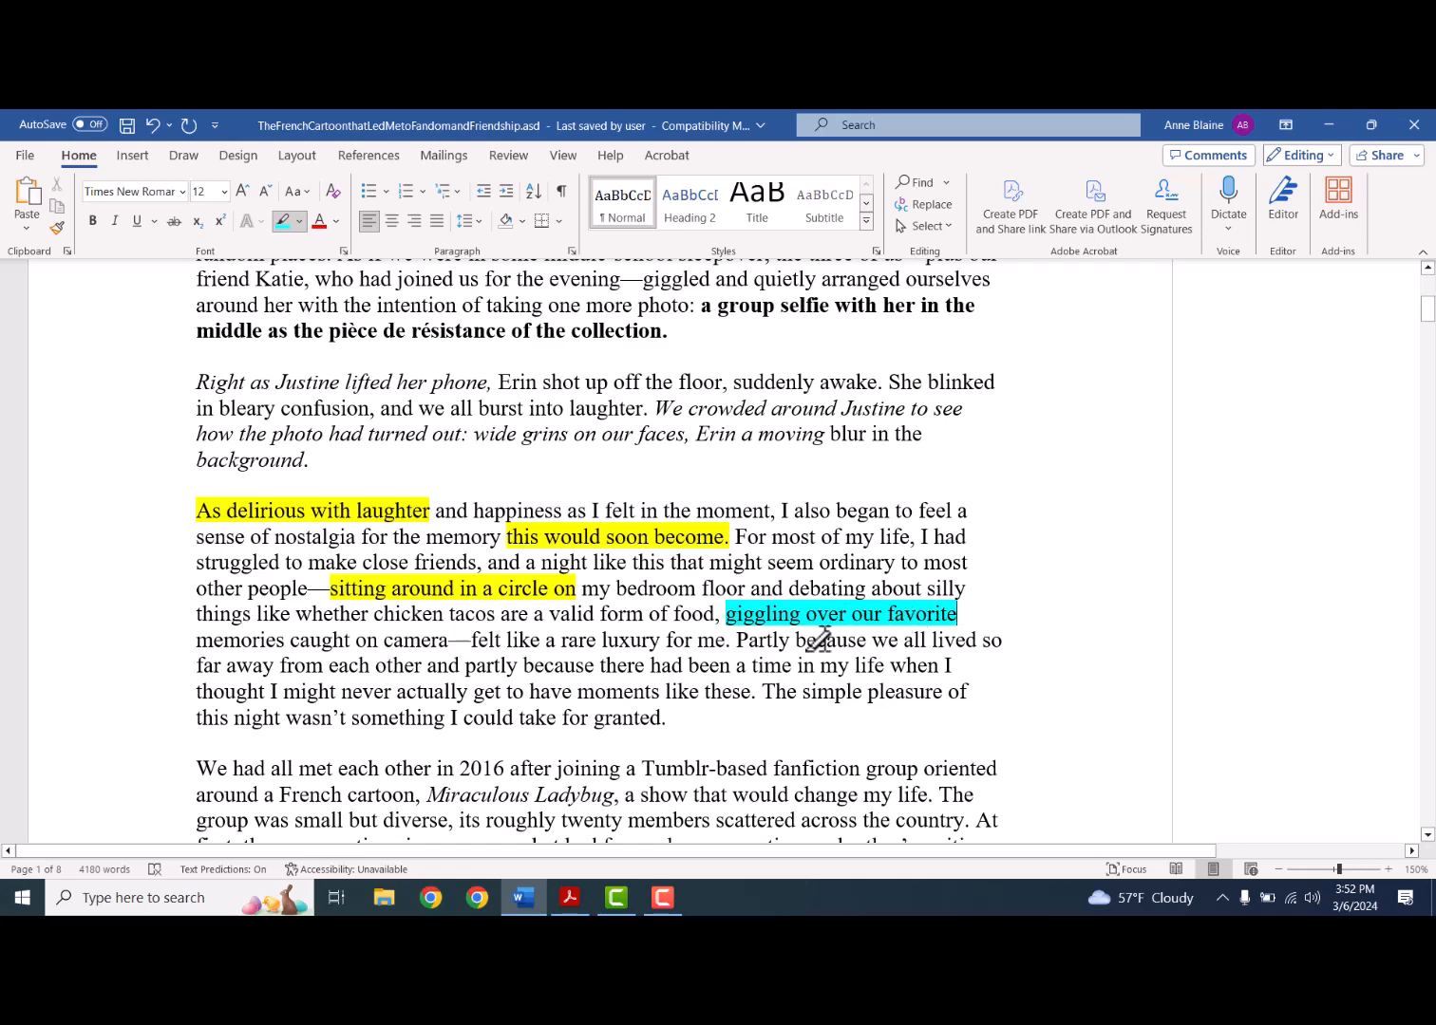
pyautogui.click(283, 224)
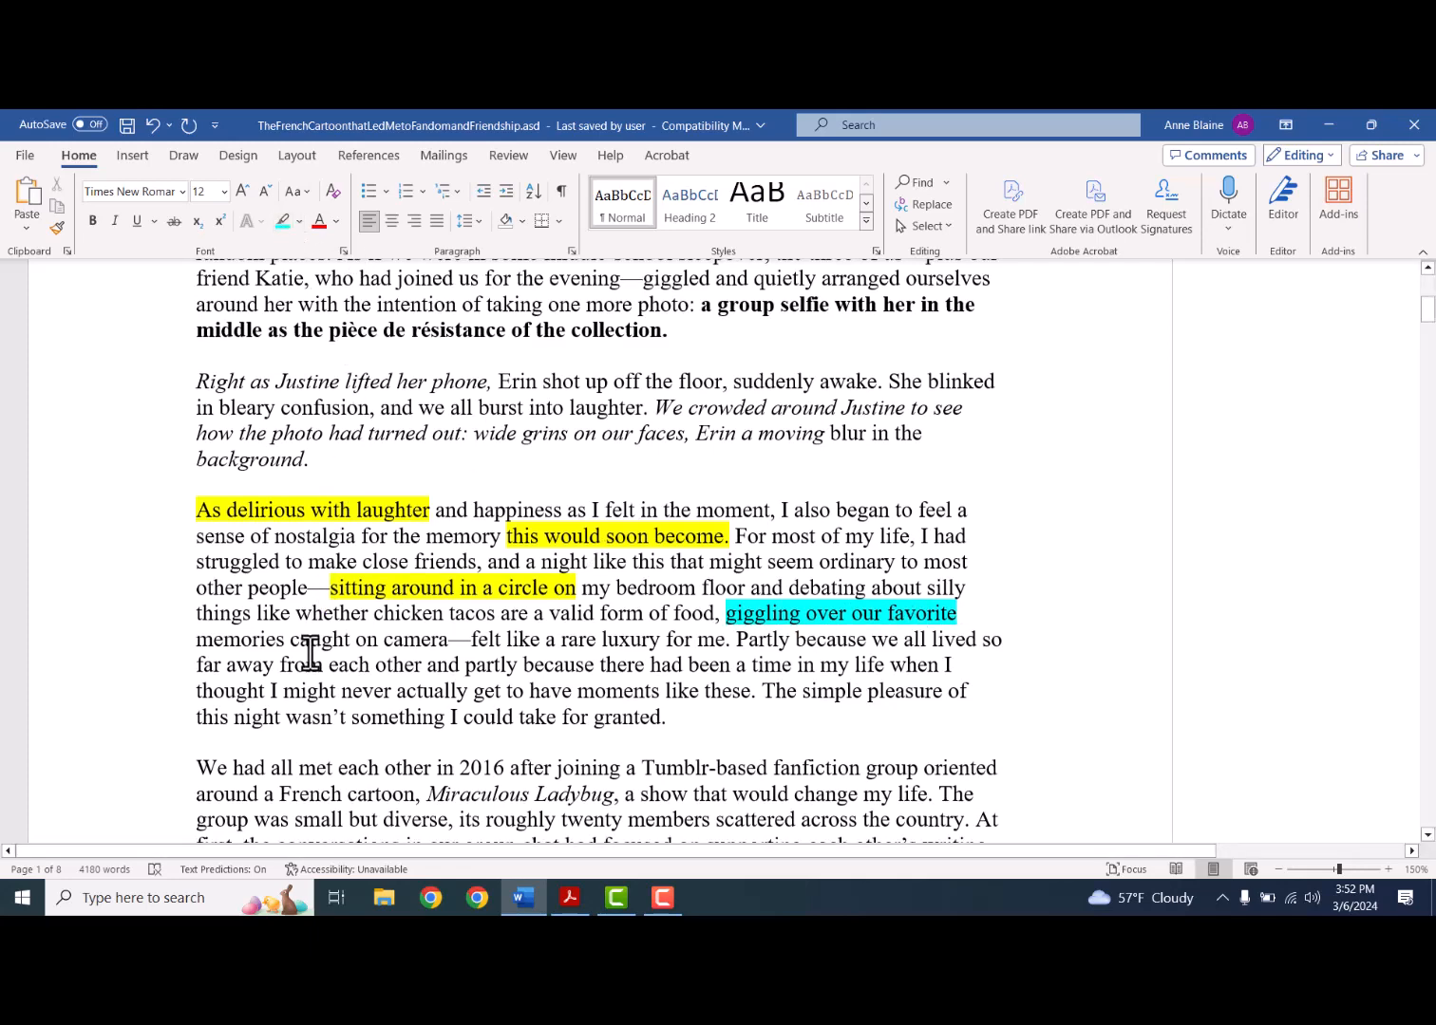
# - In the fifth paragraph, color "We had all met each" and the passage from "a show that" through "roughly twenty members" red
pyautogui.scroll(-2, 310, 653)
pyautogui.scroll(-1, 310, 653)
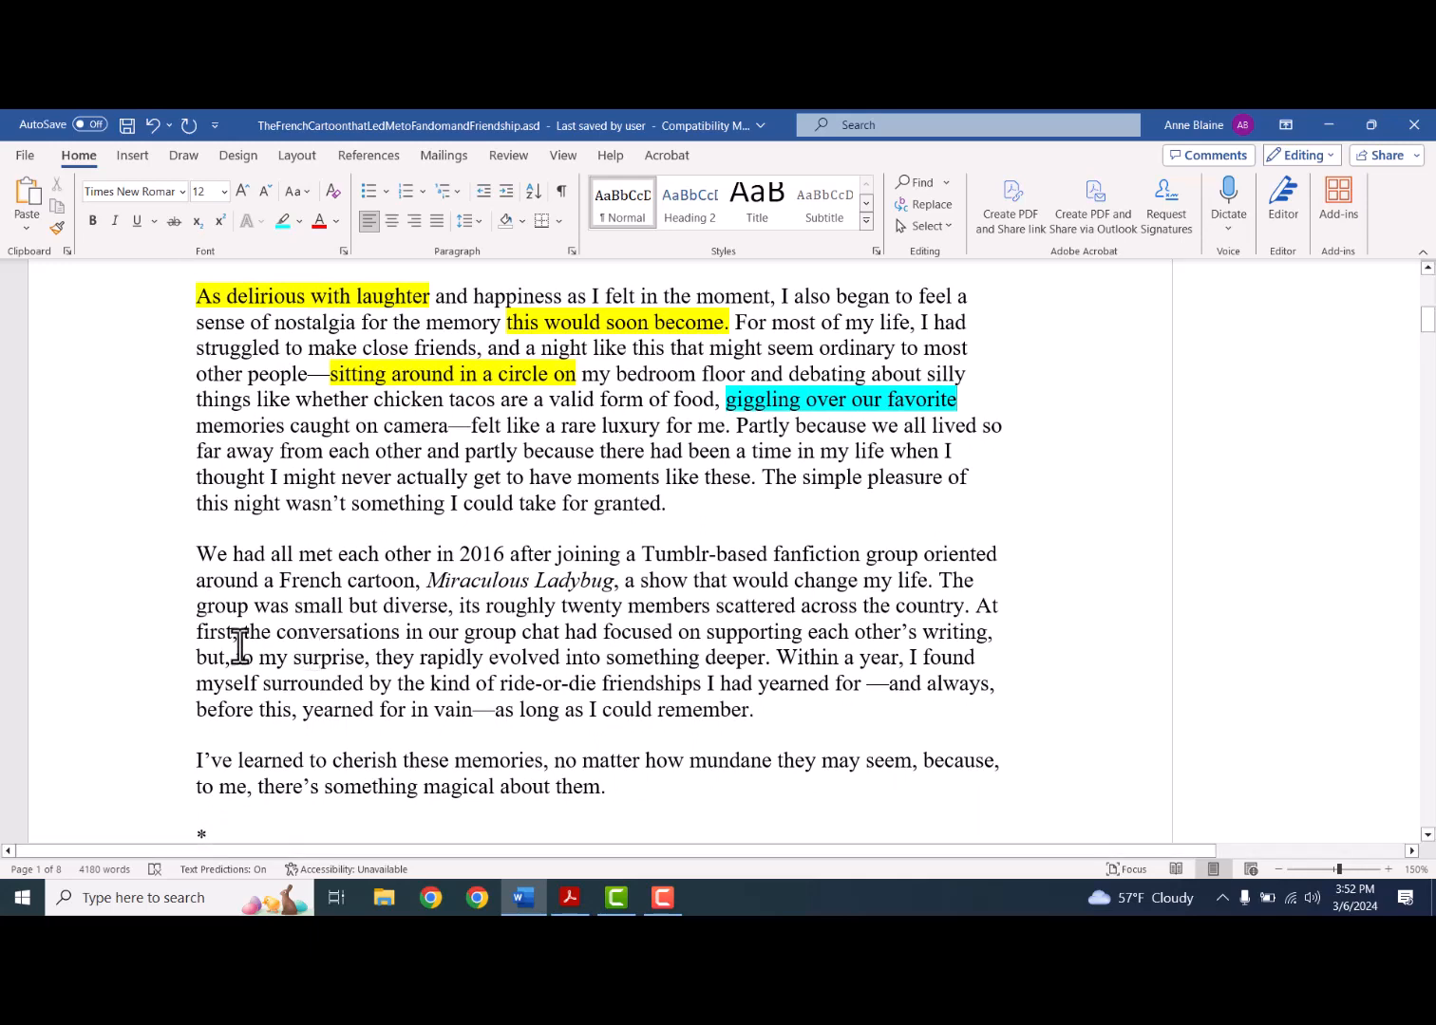
pyautogui.moveTo(196, 555); pyautogui.dragTo(363, 550)
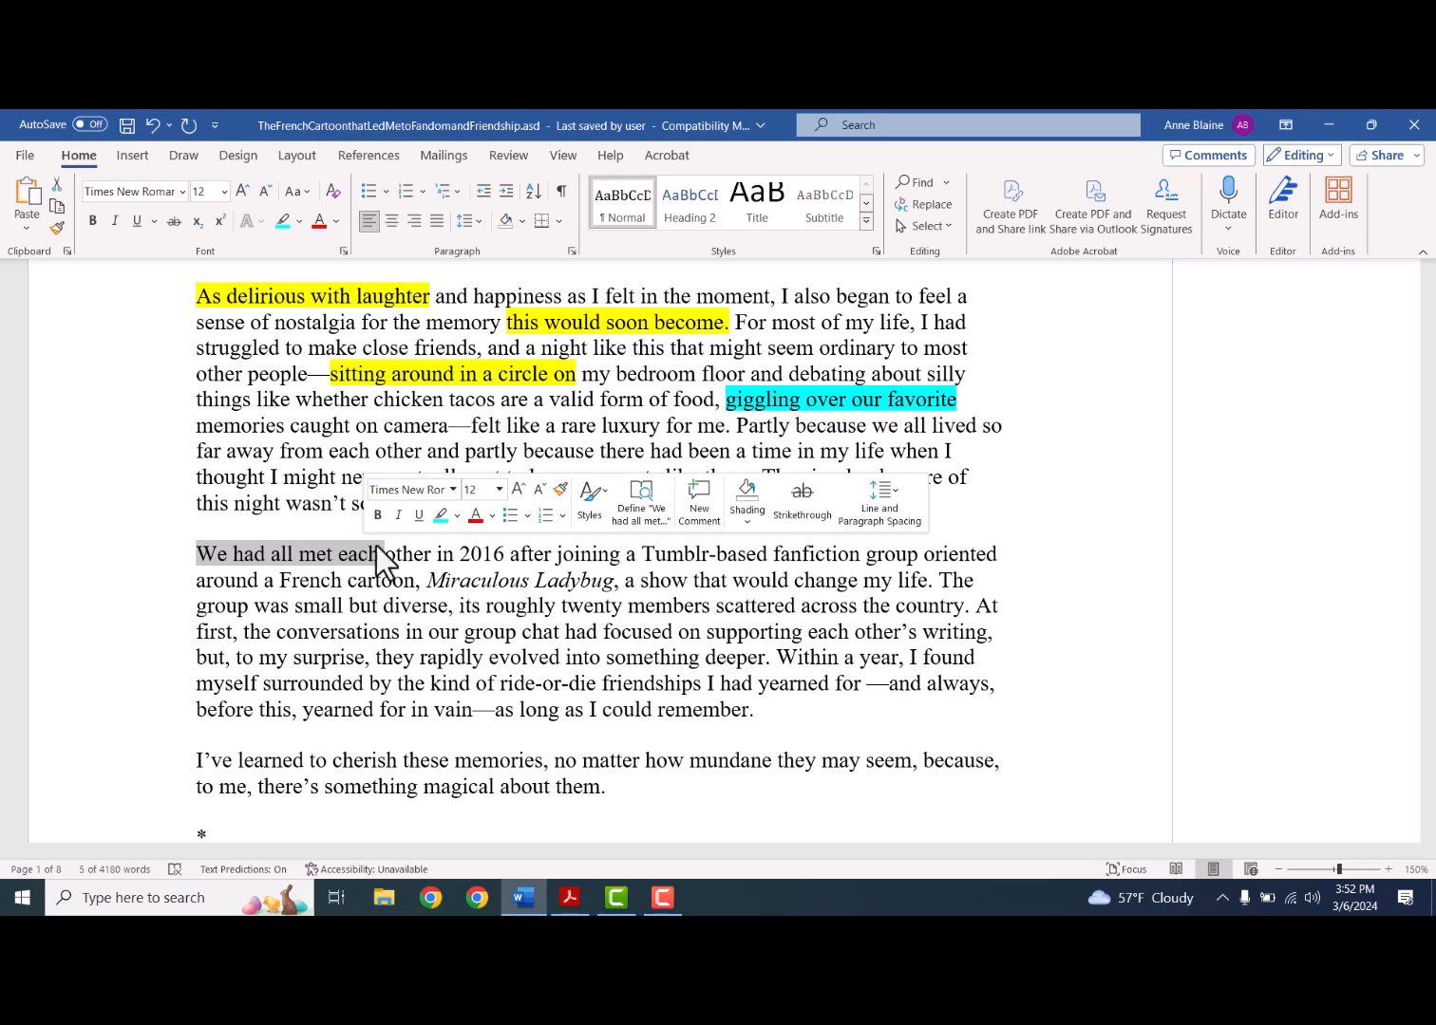
pyautogui.click(478, 519)
pyautogui.moveTo(616, 583); pyautogui.dragTo(707, 598)
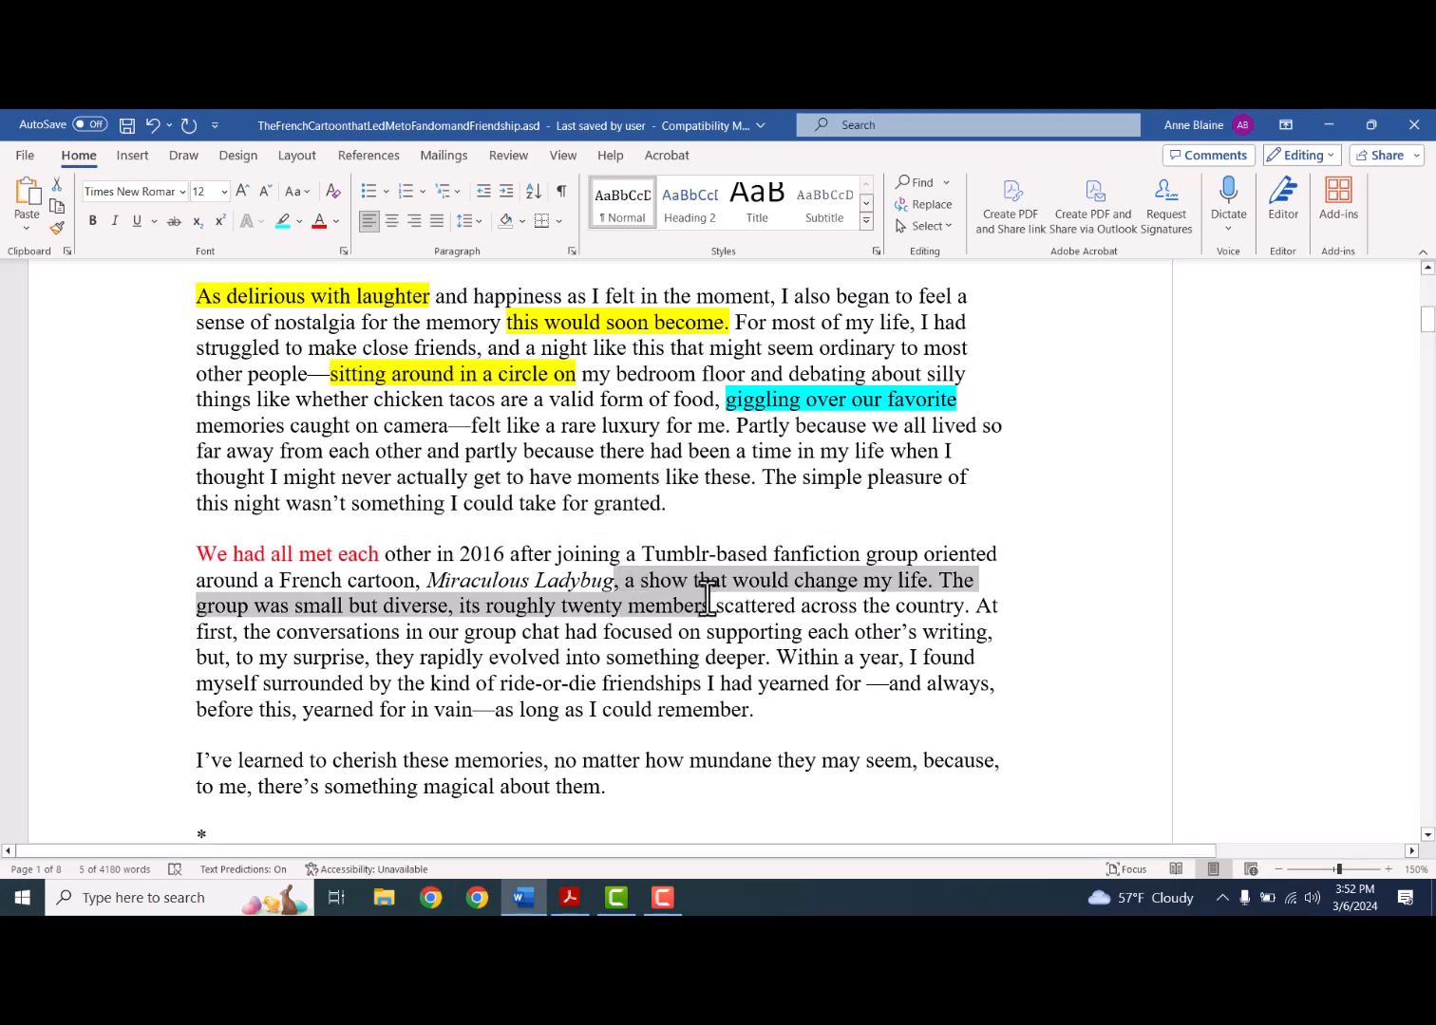
pyautogui.click(319, 220)
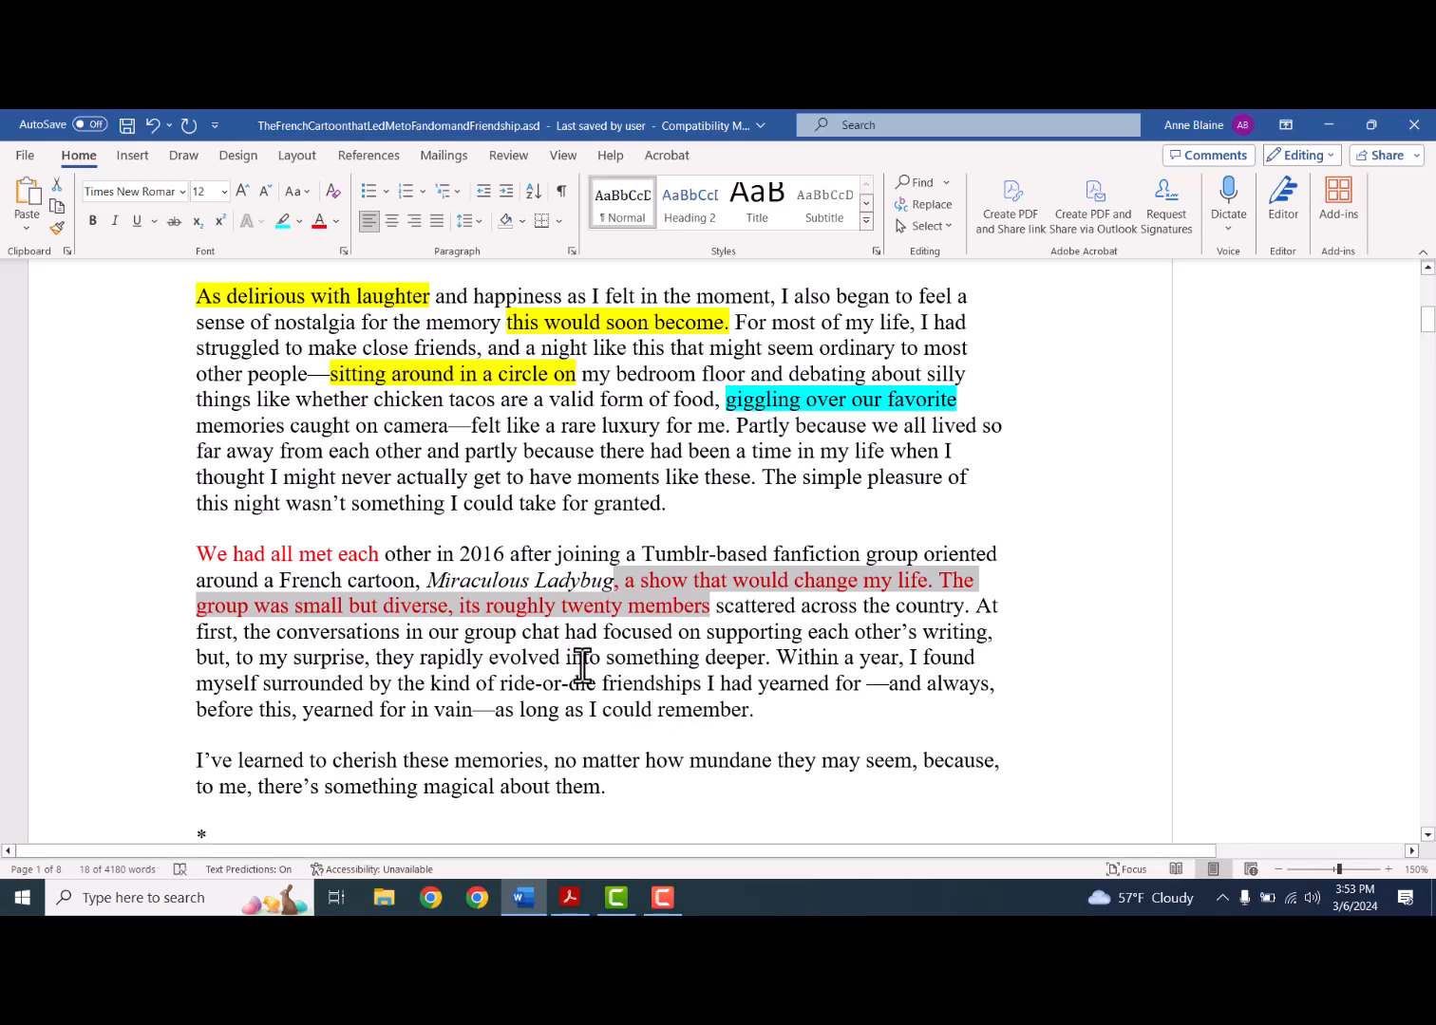
# - Change the font color of "into something deeper" in the fifth paragraph to light purple
pyautogui.moveTo(565, 659); pyautogui.dragTo(765, 662)
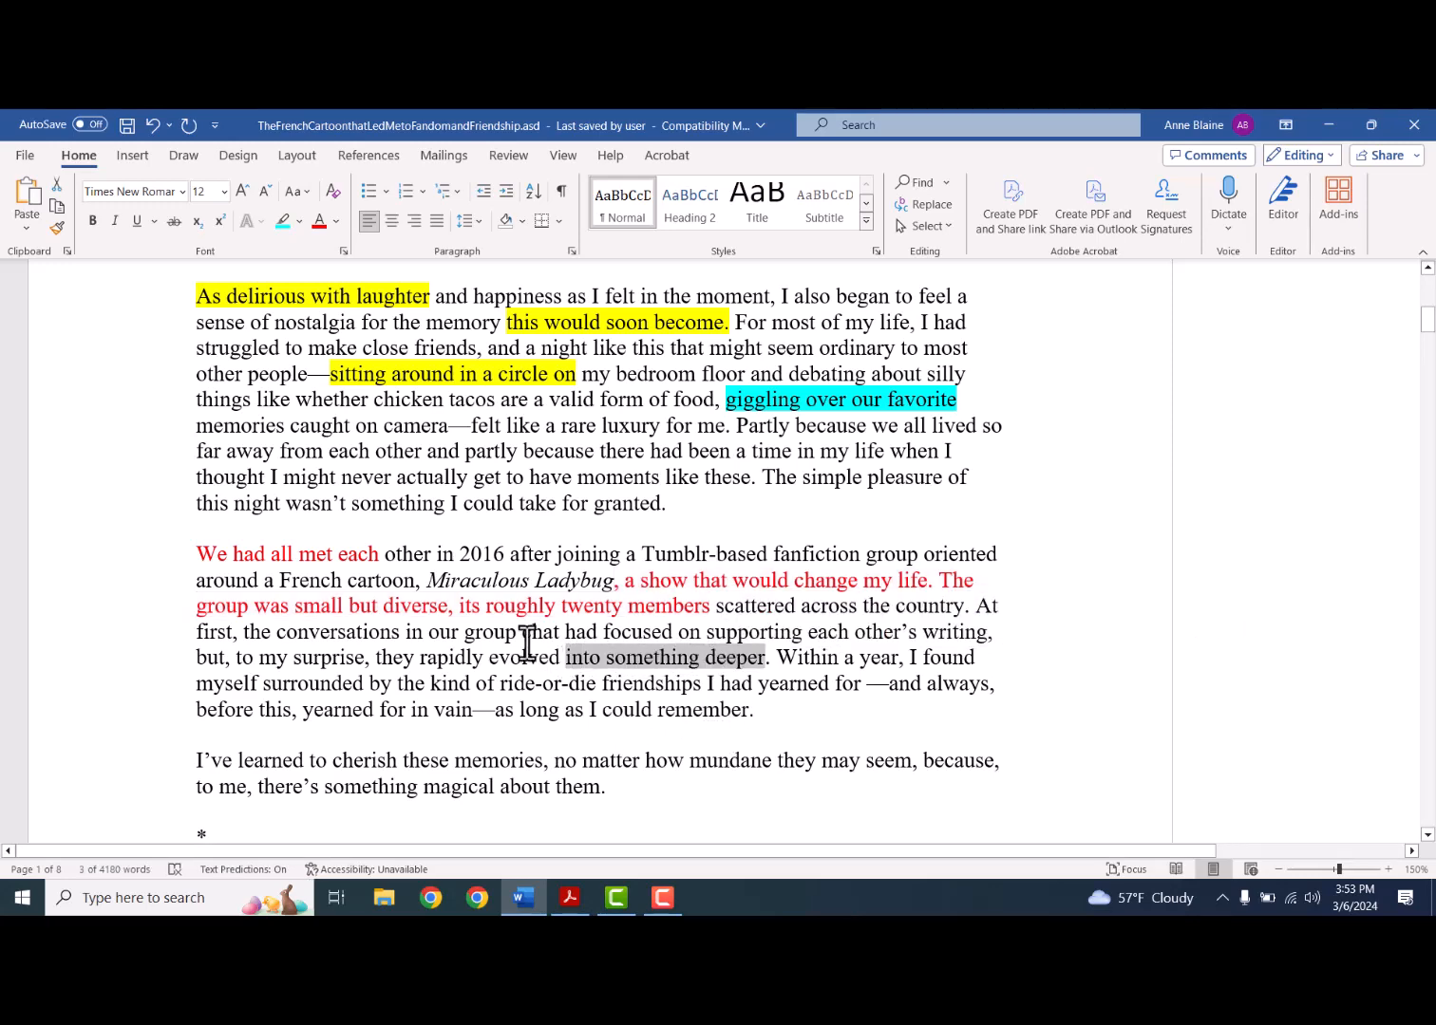
pyautogui.click(334, 224)
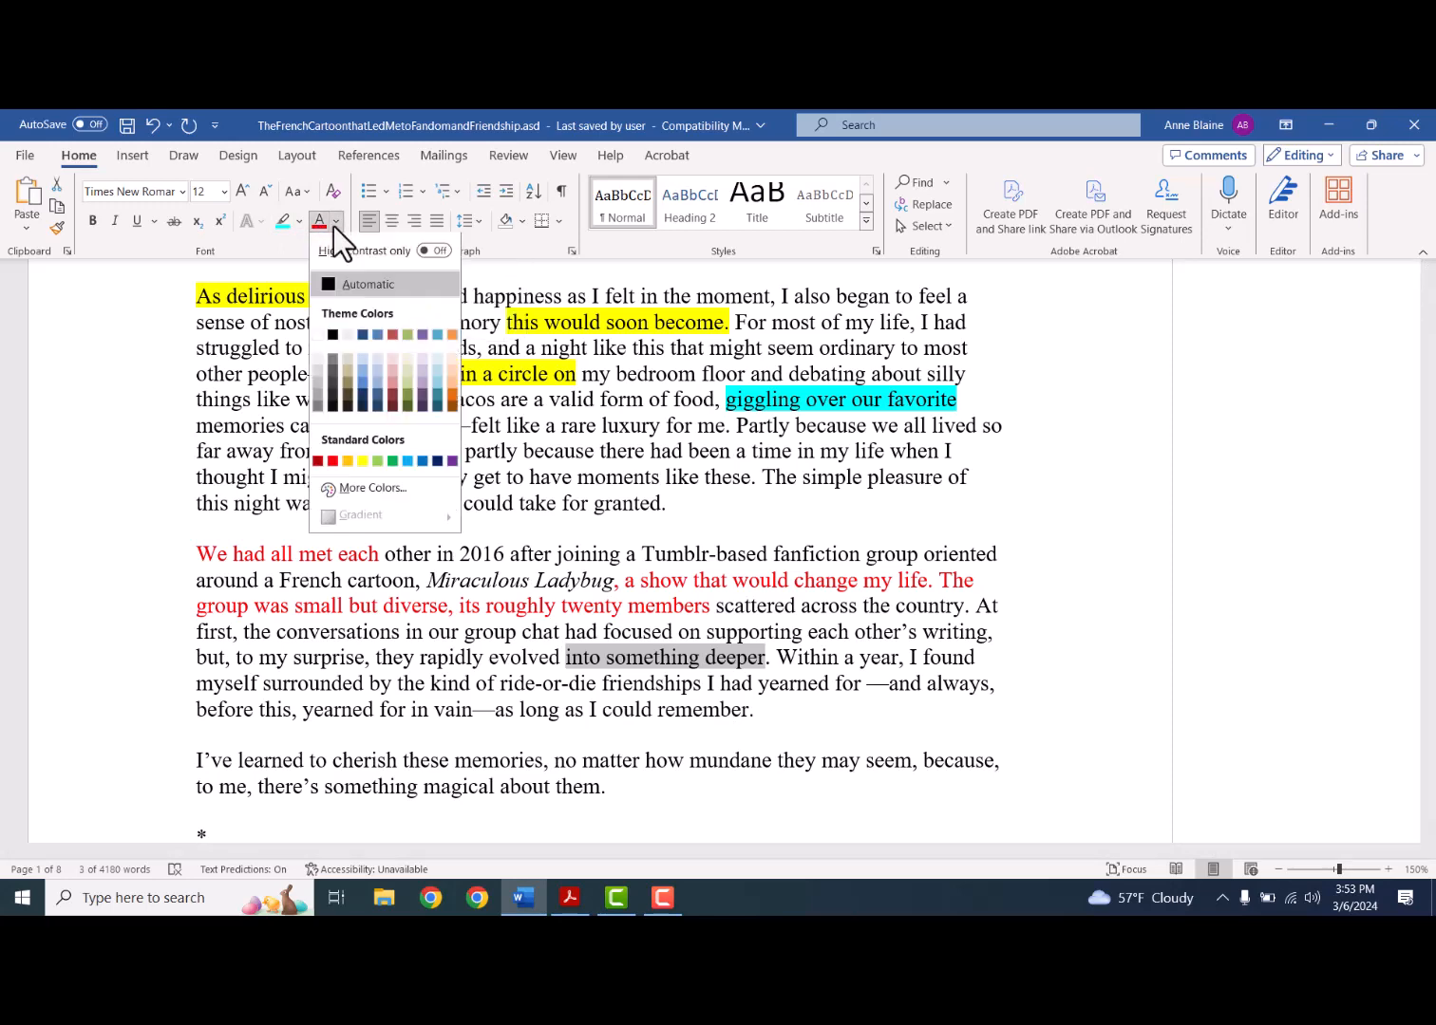
pyautogui.click(422, 388)
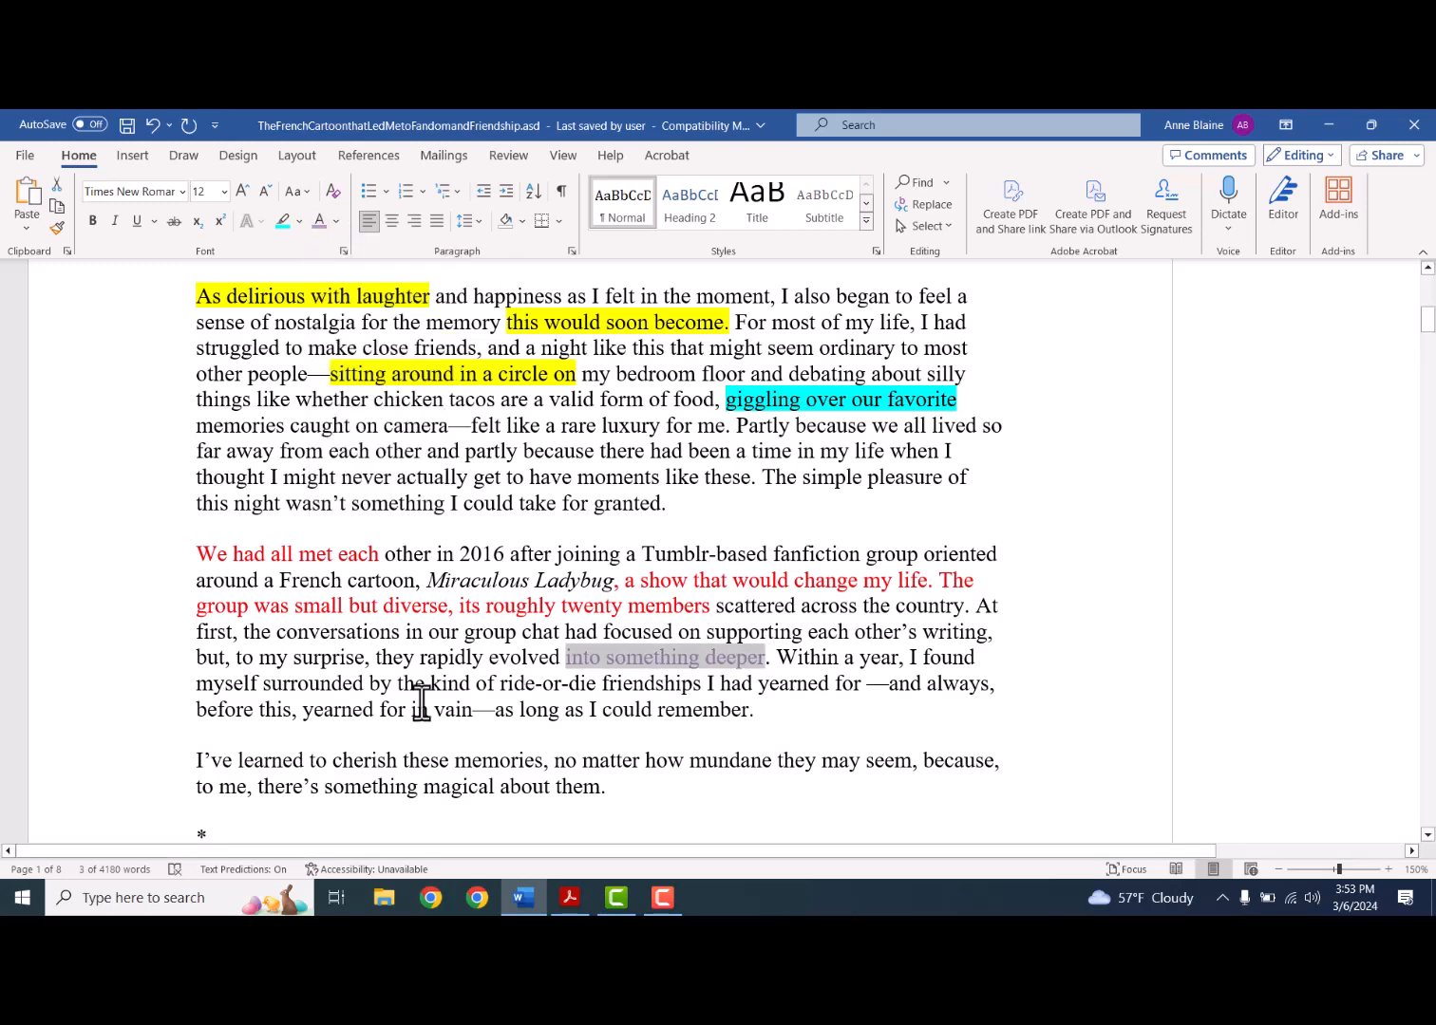
# - Change the font color of "surrounded by the kind of ride-or-die friendships" to the standard green
pyautogui.moveTo(264, 686); pyautogui.dragTo(704, 676)
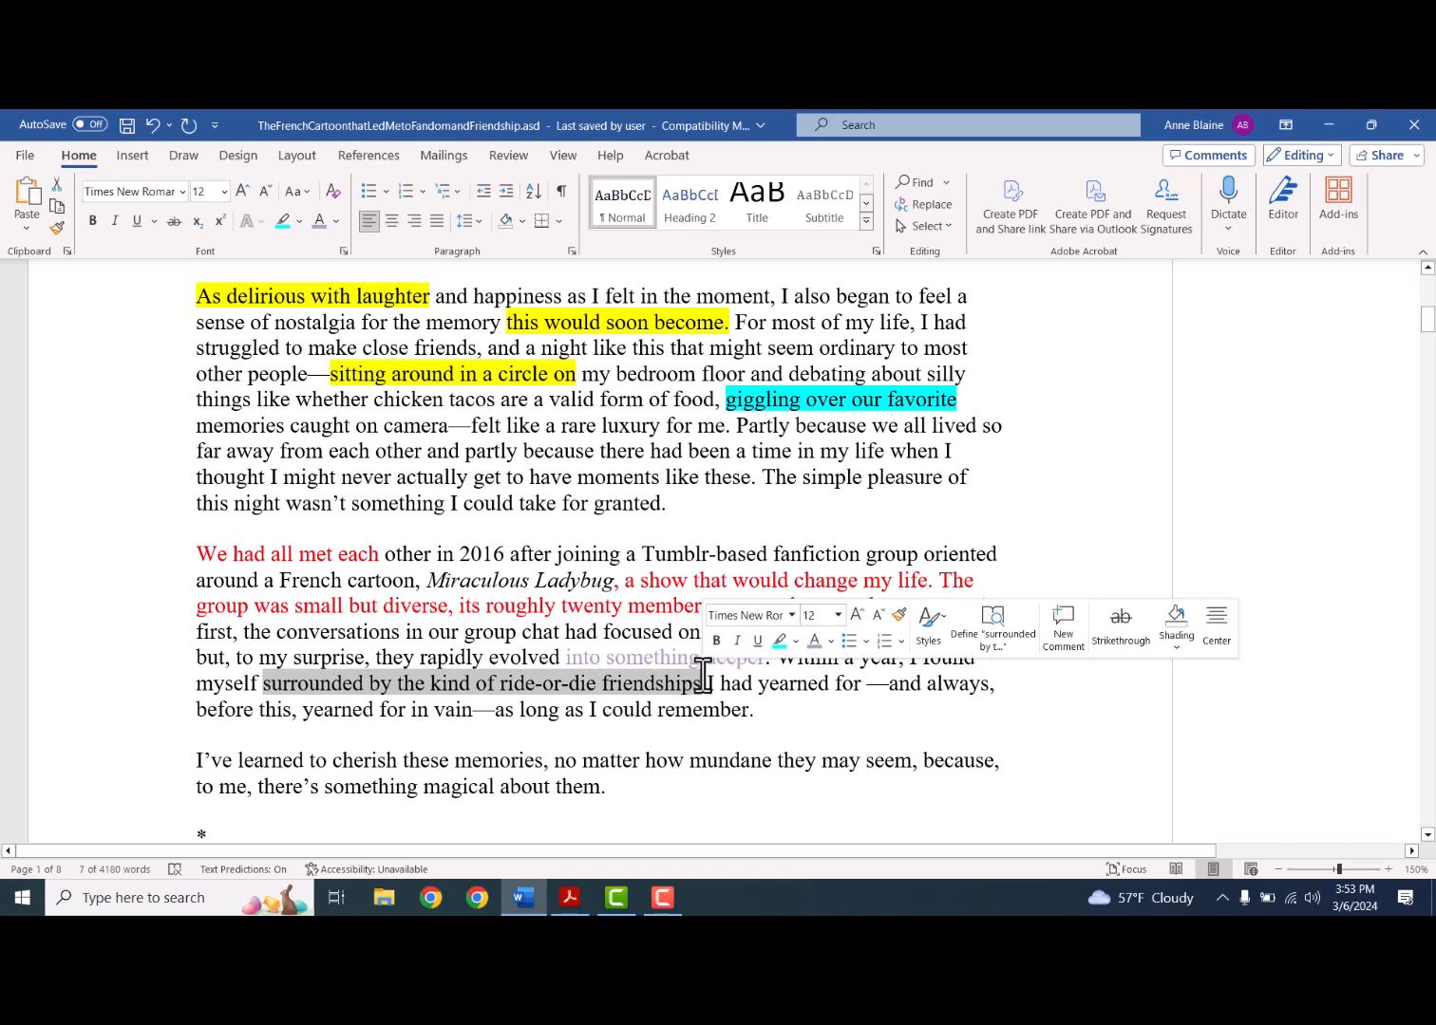
pyautogui.click(832, 641)
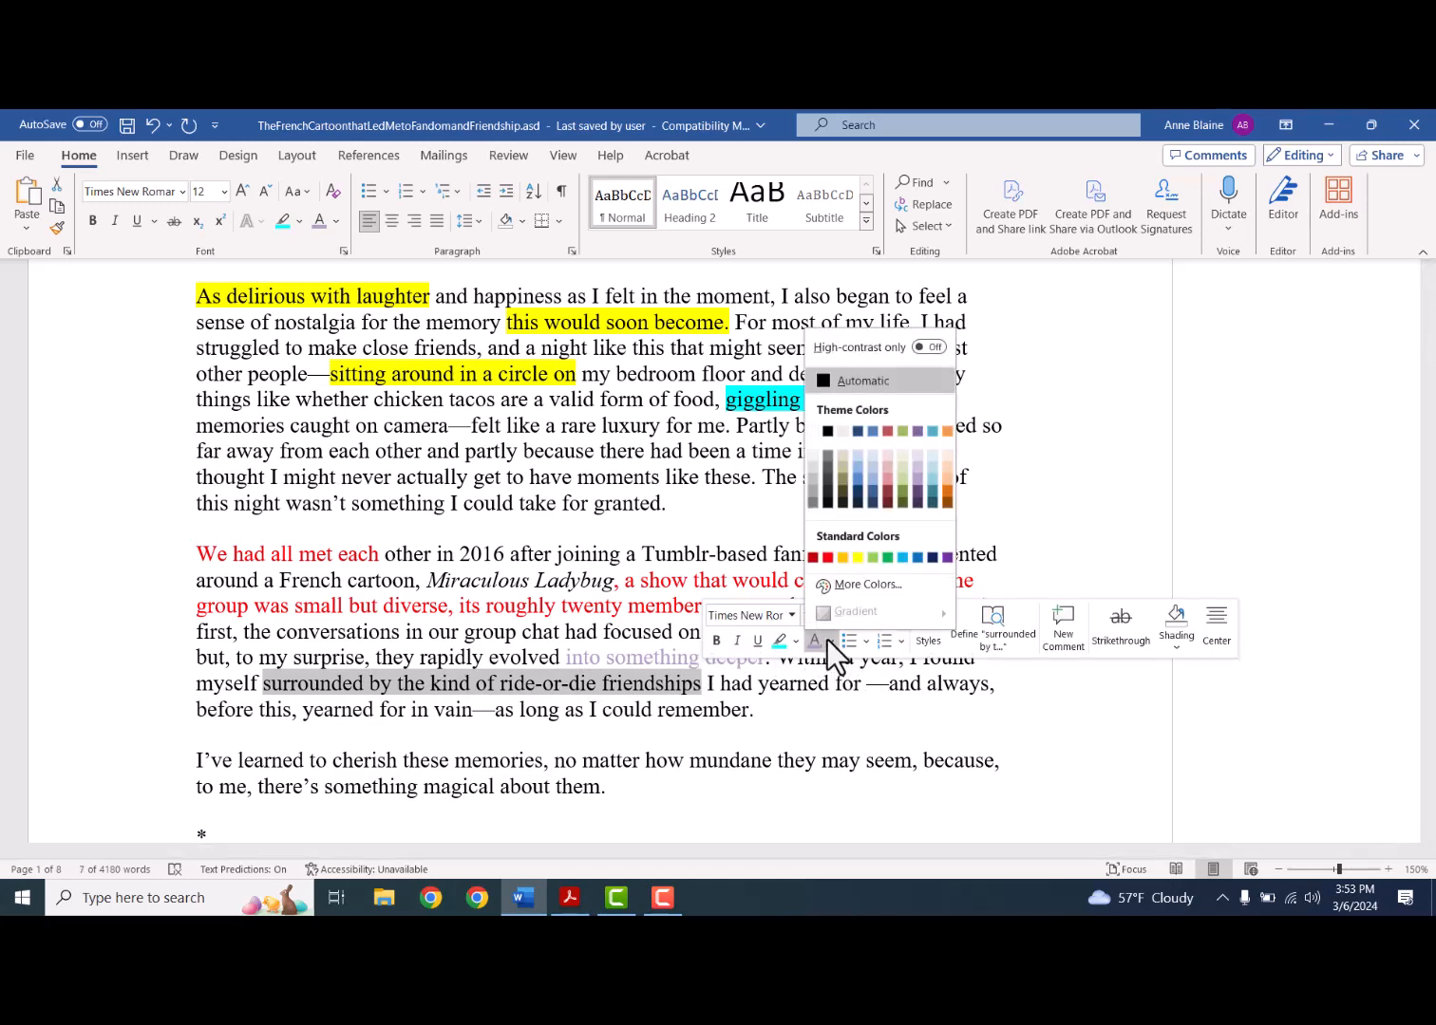
pyautogui.click(883, 559)
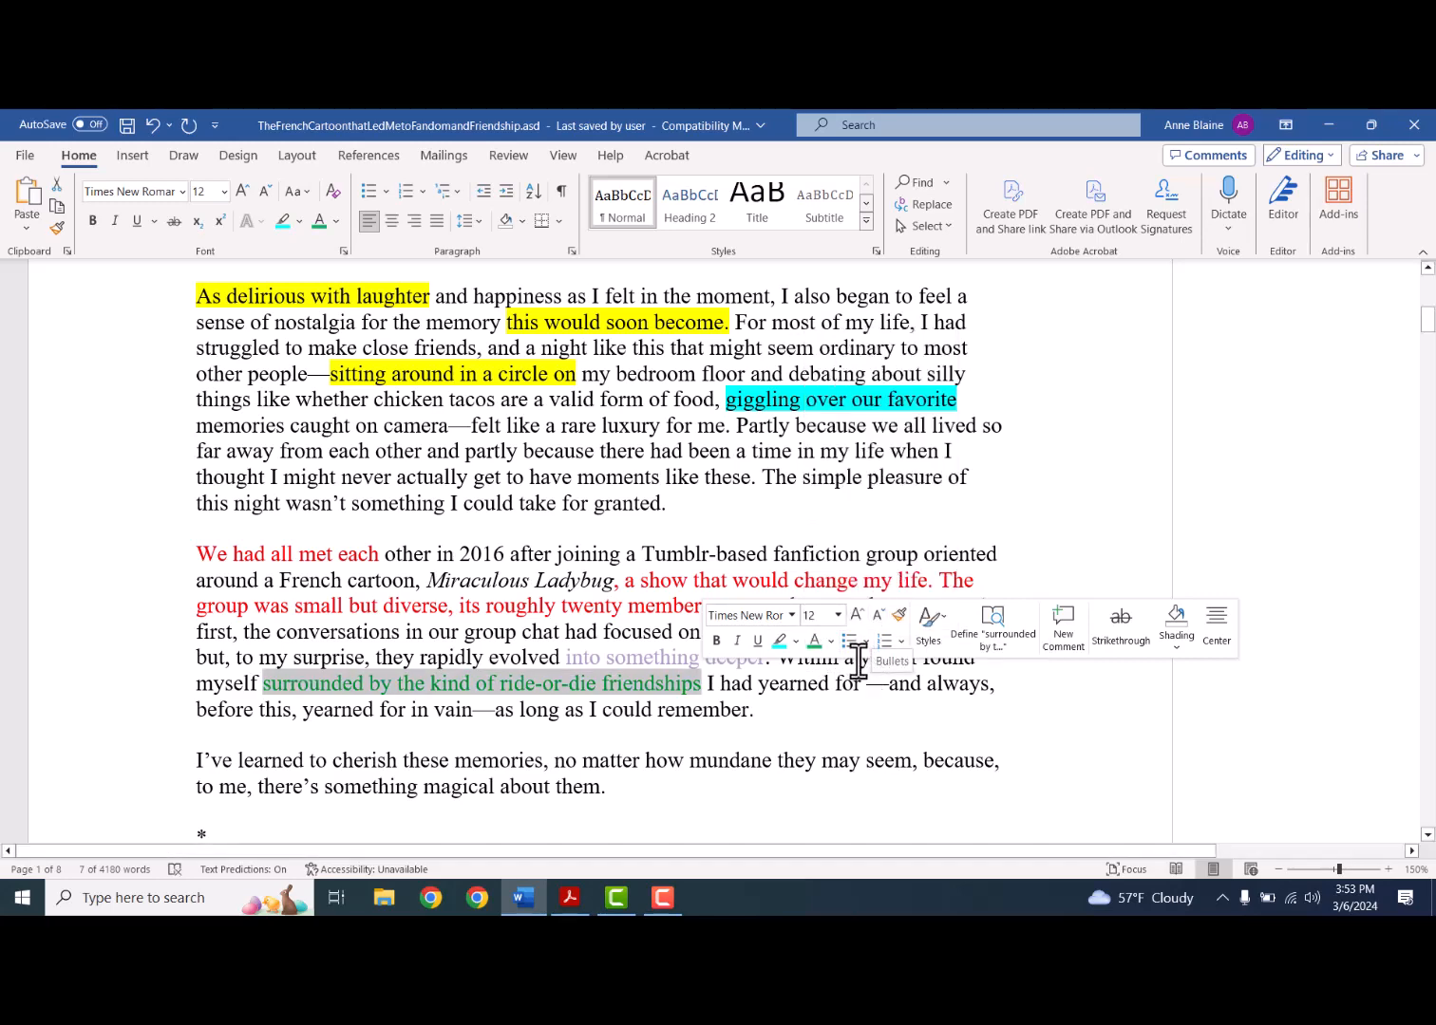
# - Post the comment "Great start, focus on flow." at the end of the fifth paragraph, after "remember"
pyautogui.click(757, 710)
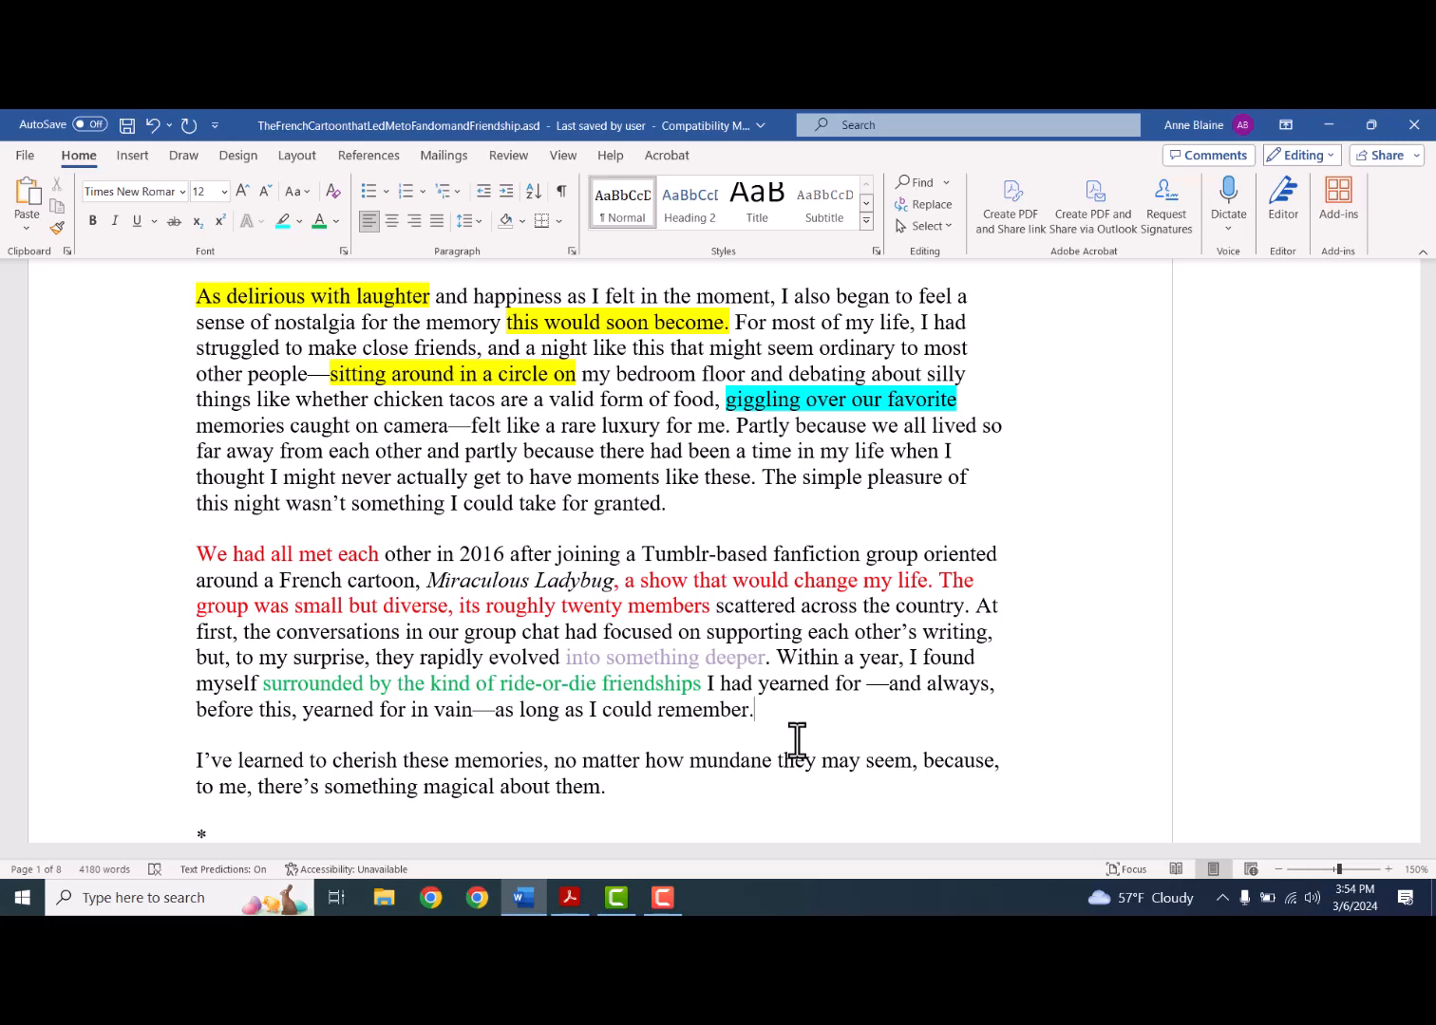
pyautogui.click(1207, 160)
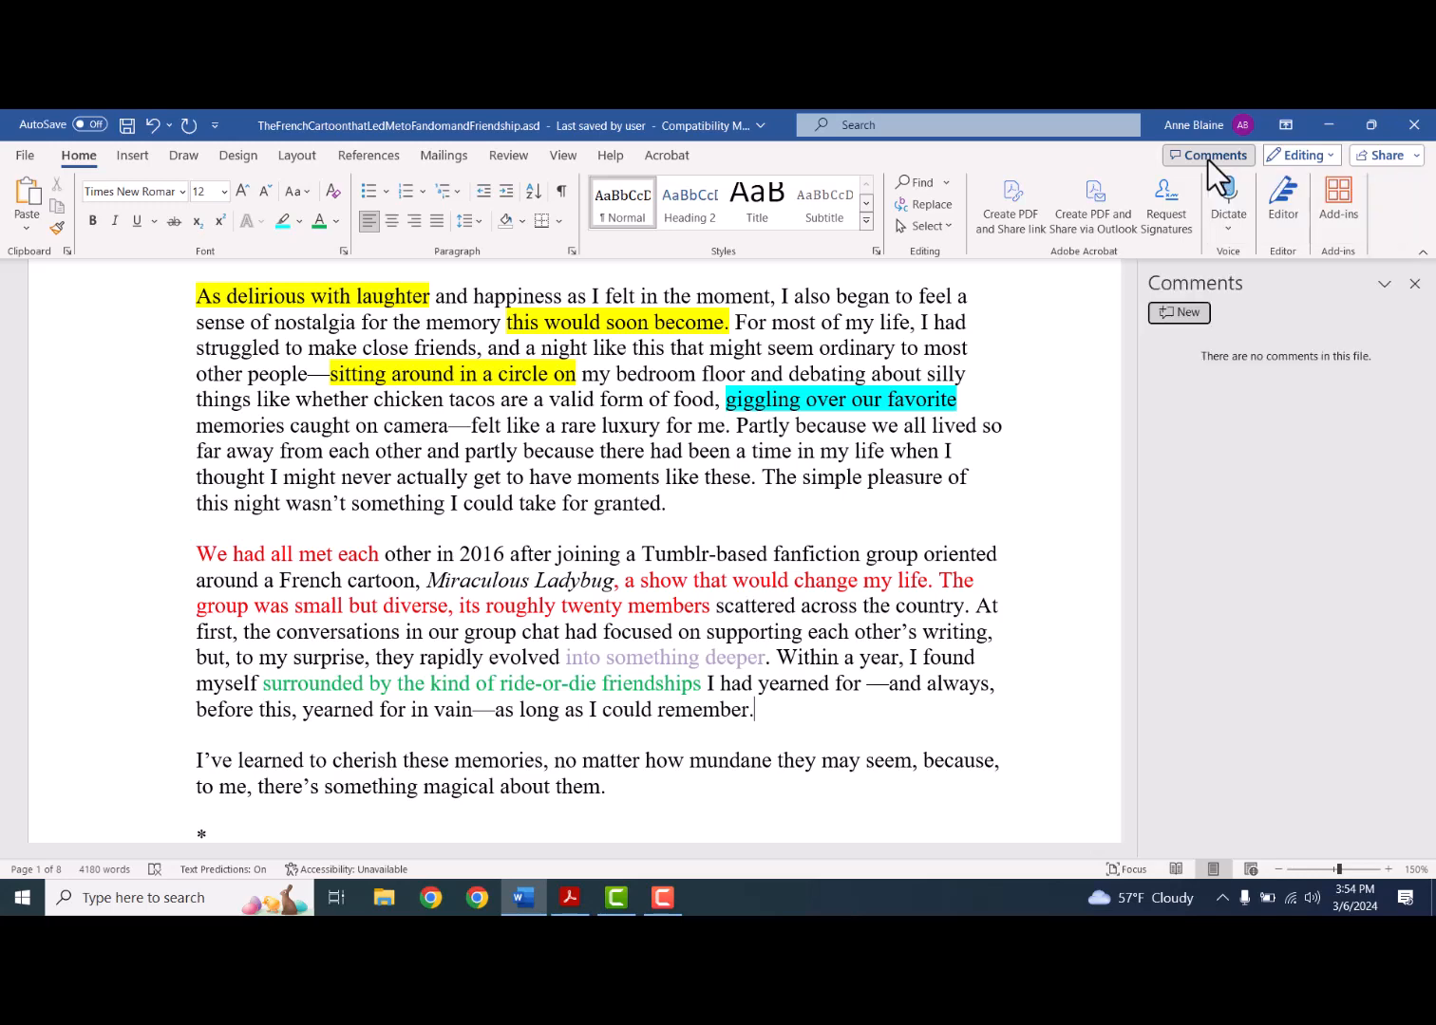
pyautogui.click(1186, 312)
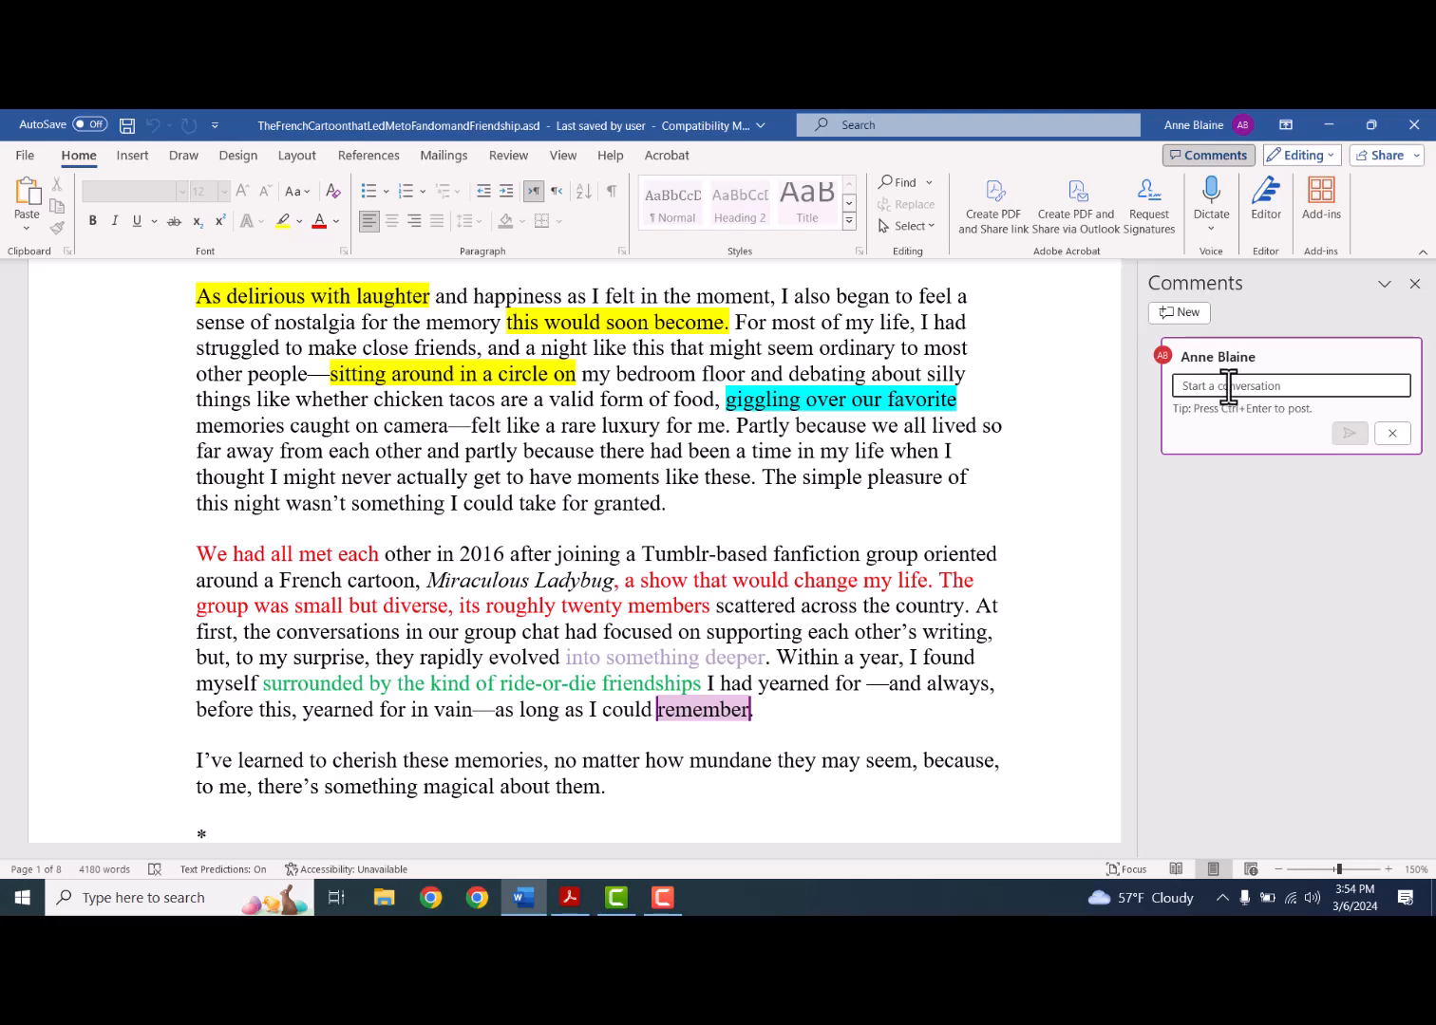
pyautogui.write('Great sta')
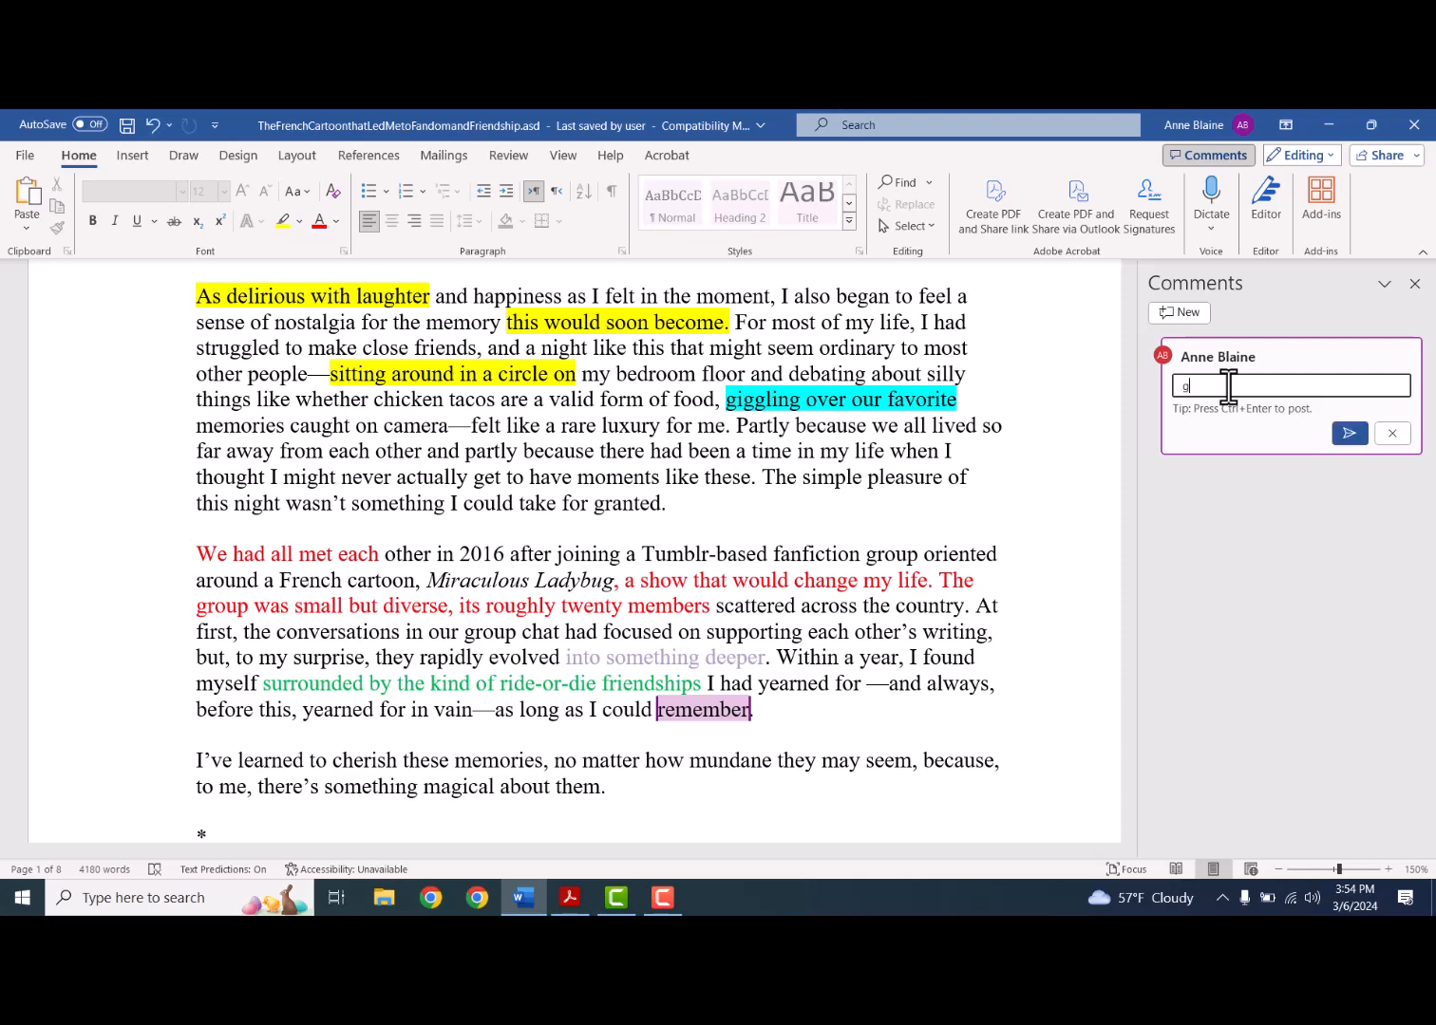
pyautogui.write('rt, focus on flow.')
pyautogui.hotkey('ctrl', 'Return')
# - Post the comment "Wonderful vocabulary choice" on the word "mundane" in the sixth paragraph
pyautogui.scroll(-3, 948, 576)
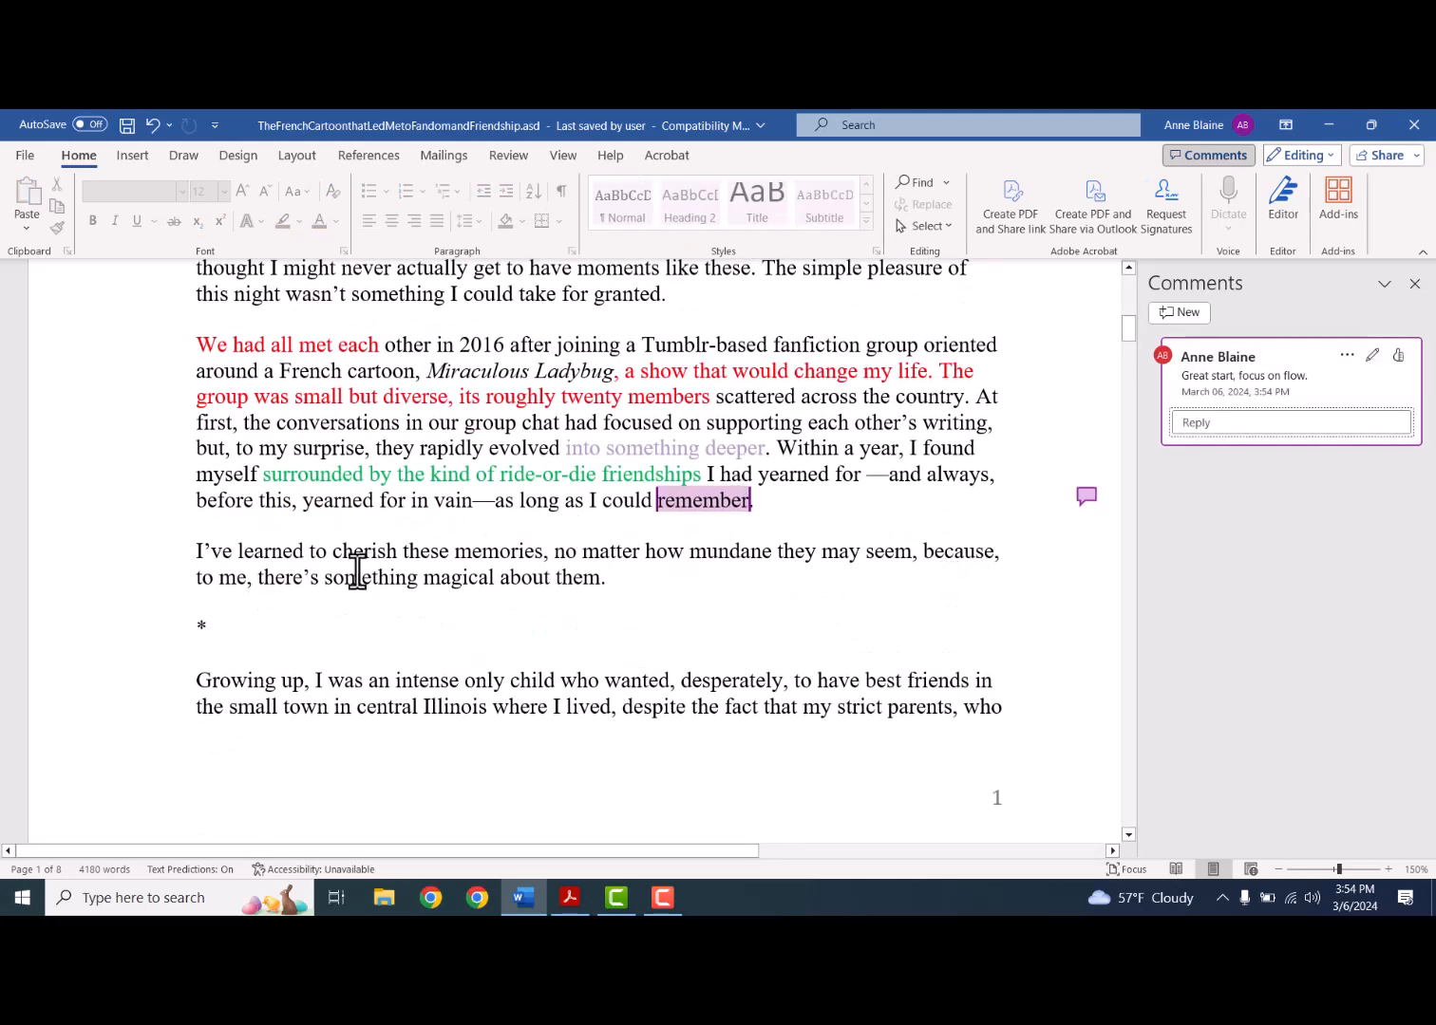
pyautogui.scroll(-1, 466, 620)
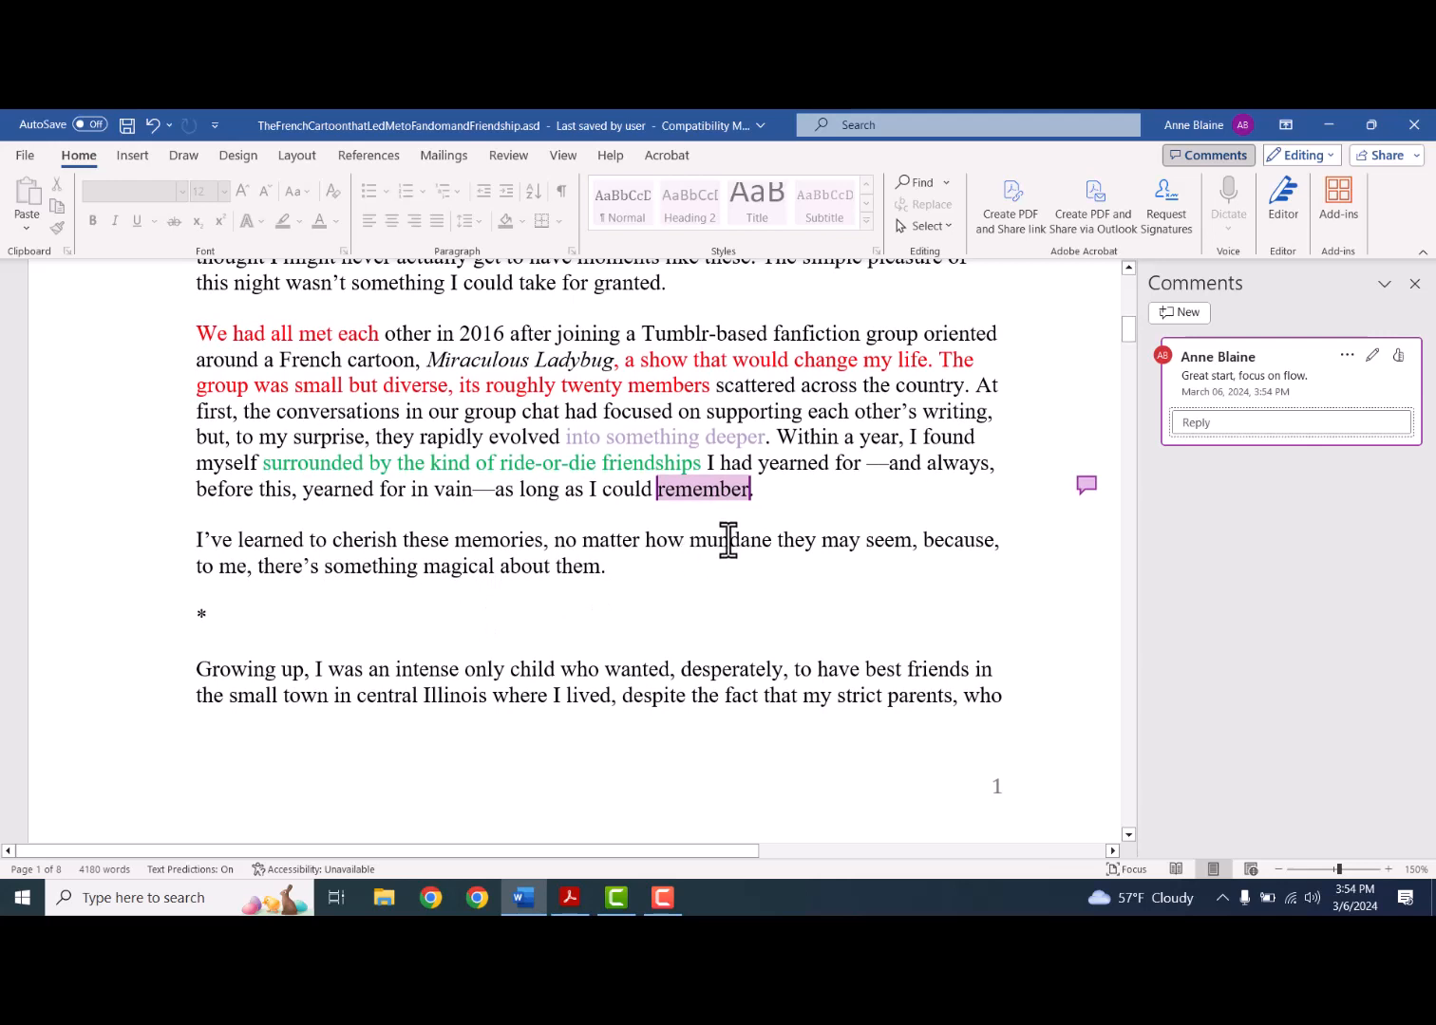
pyautogui.click(719, 556)
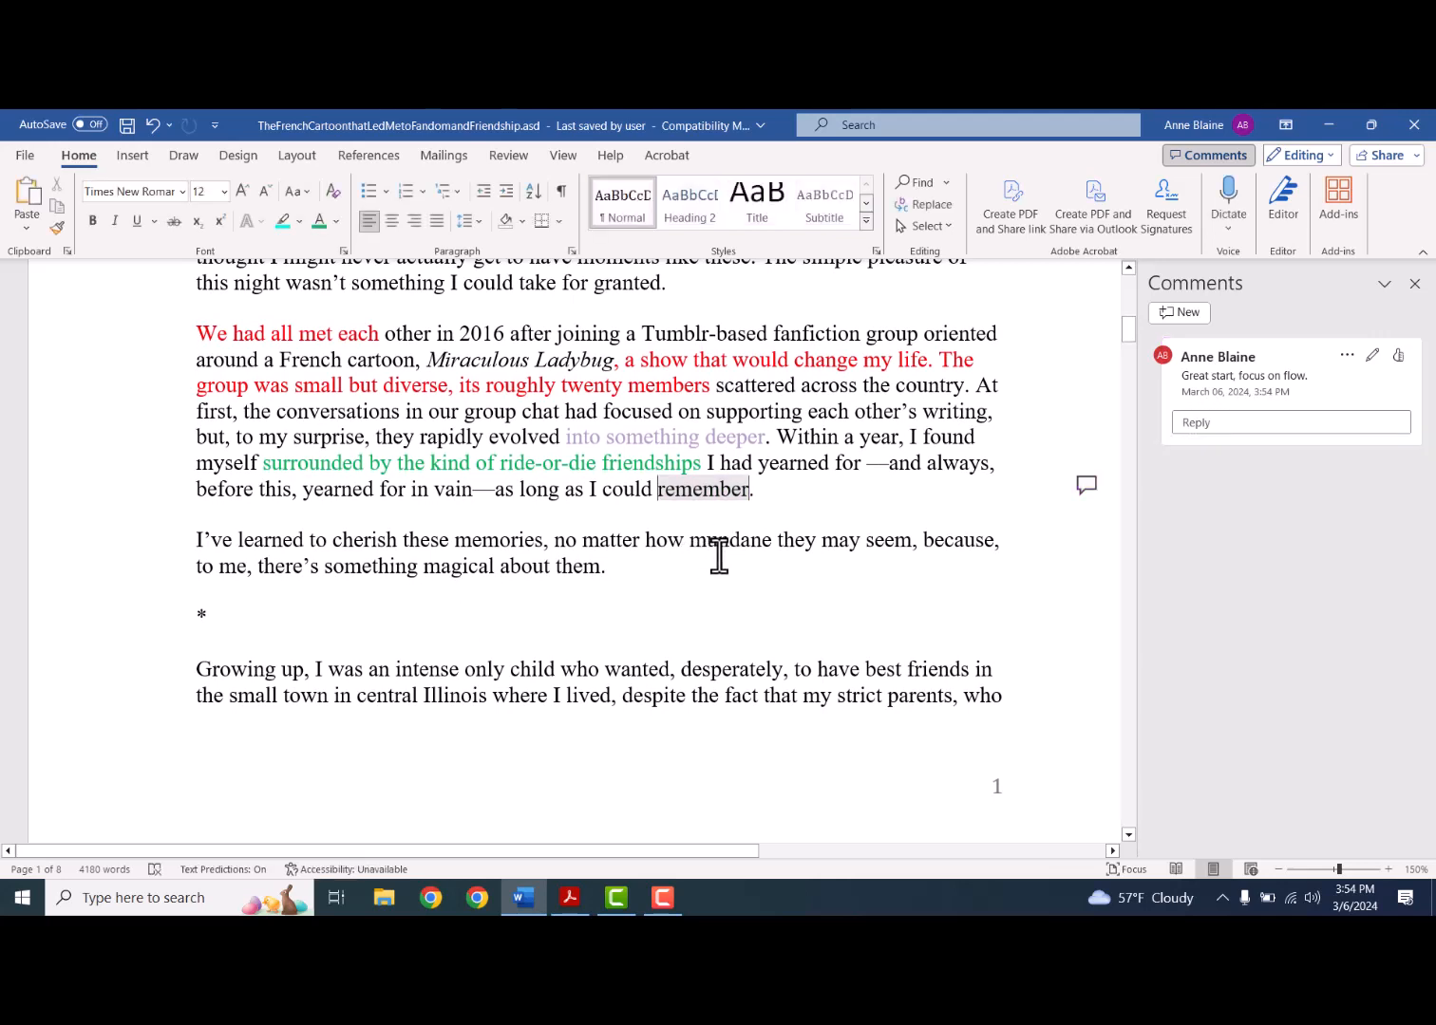
pyautogui.doubleClick(714, 547)
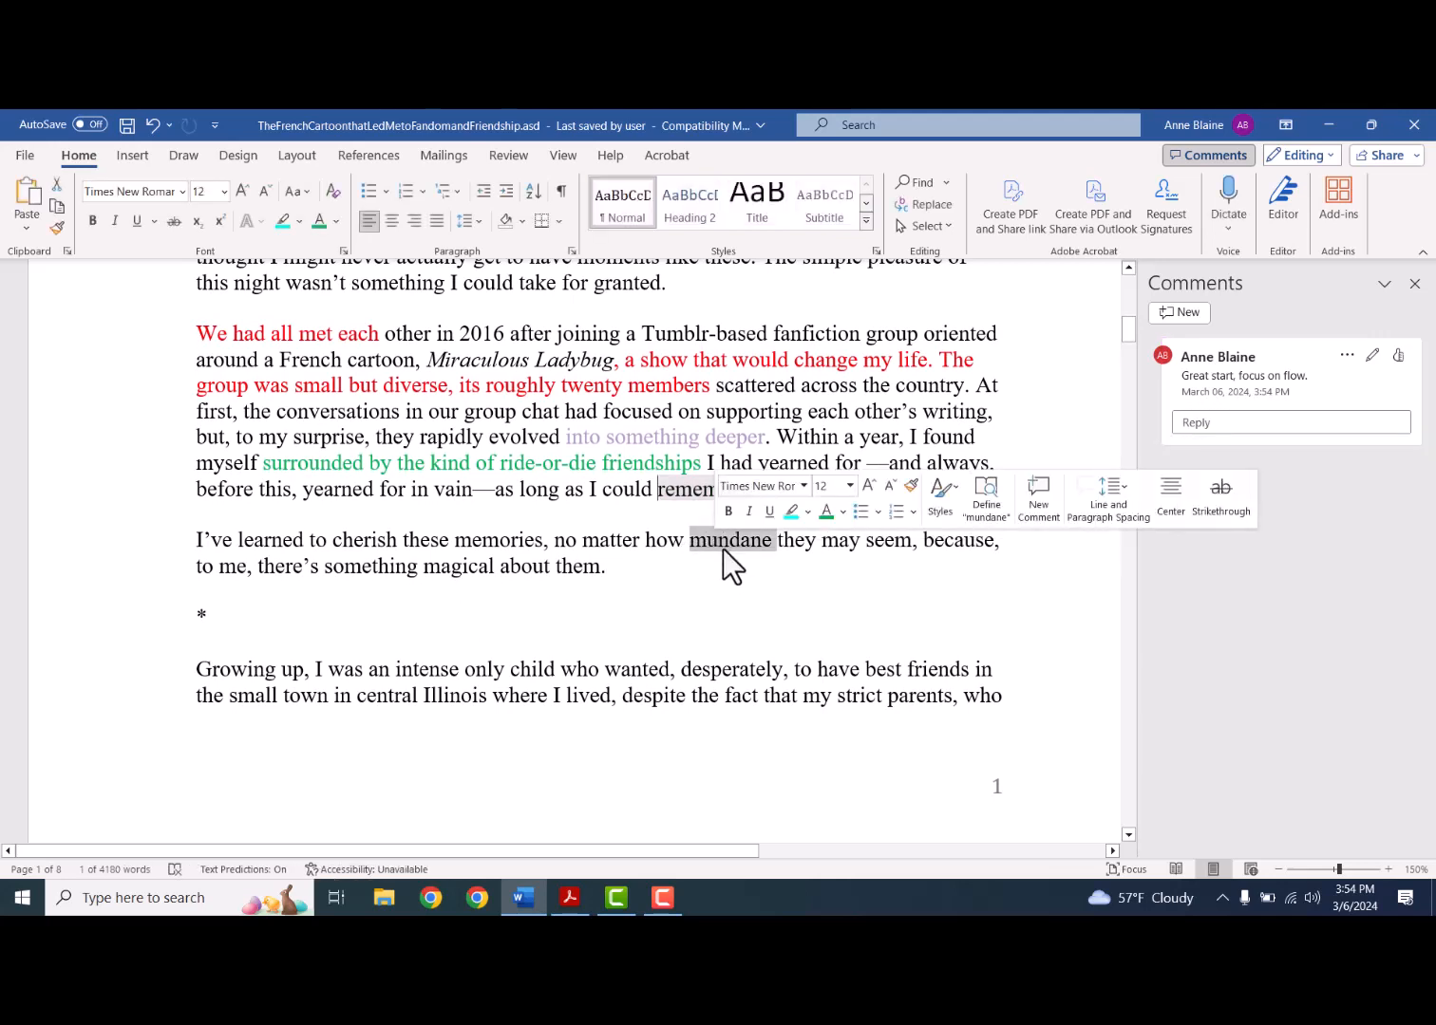
pyautogui.click(1185, 313)
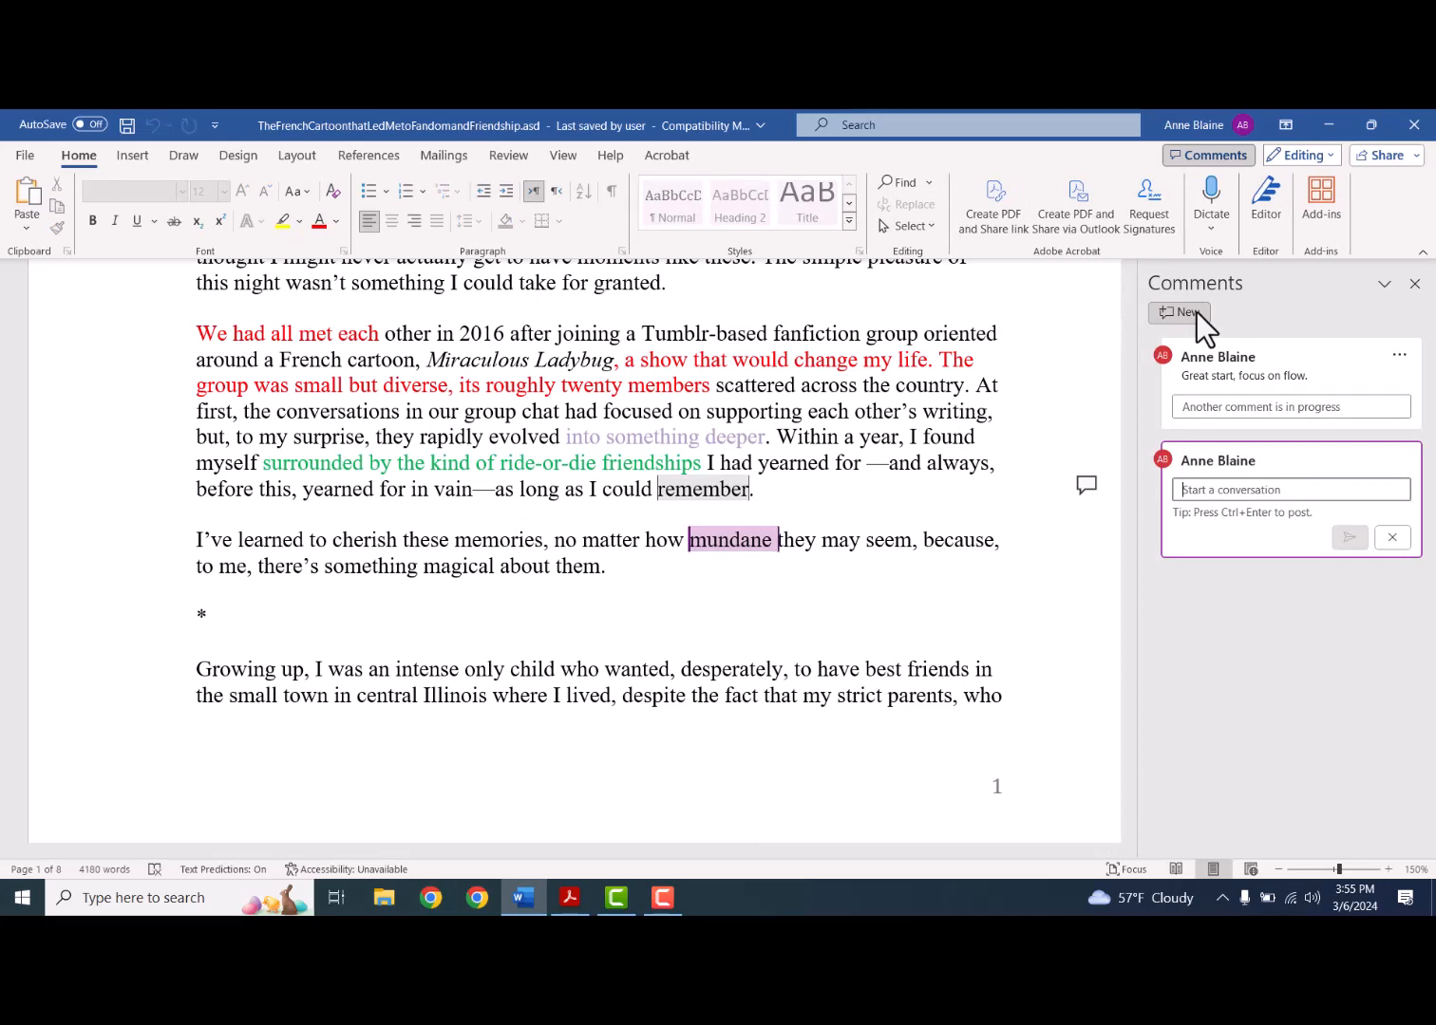
pyautogui.write('wonderful vocabulary choice')
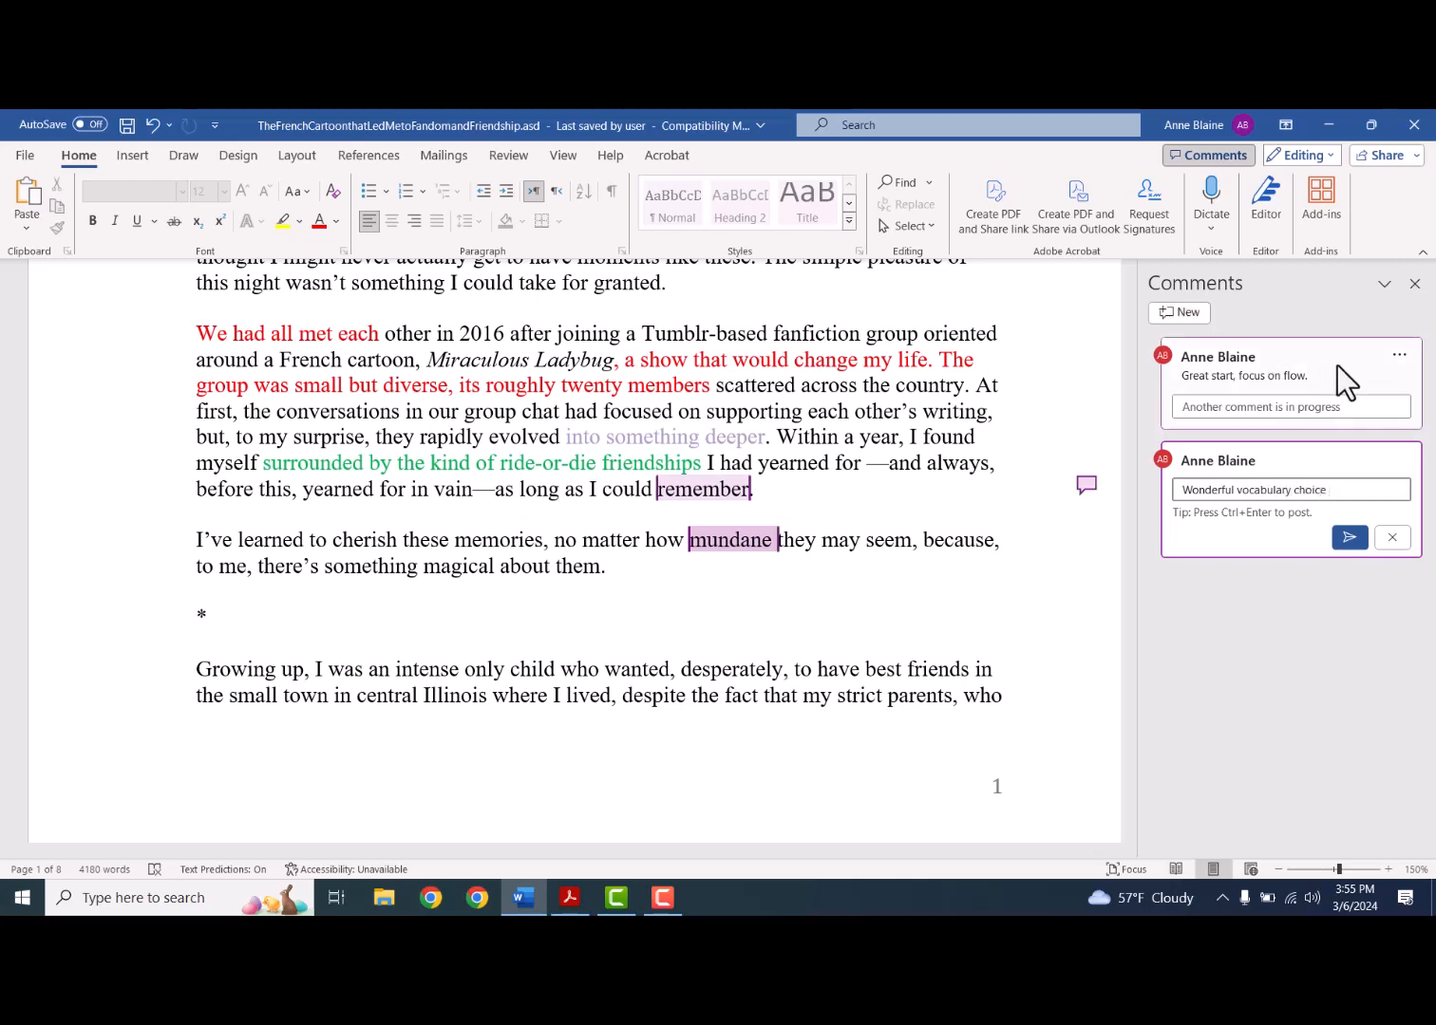
pyautogui.click(1344, 535)
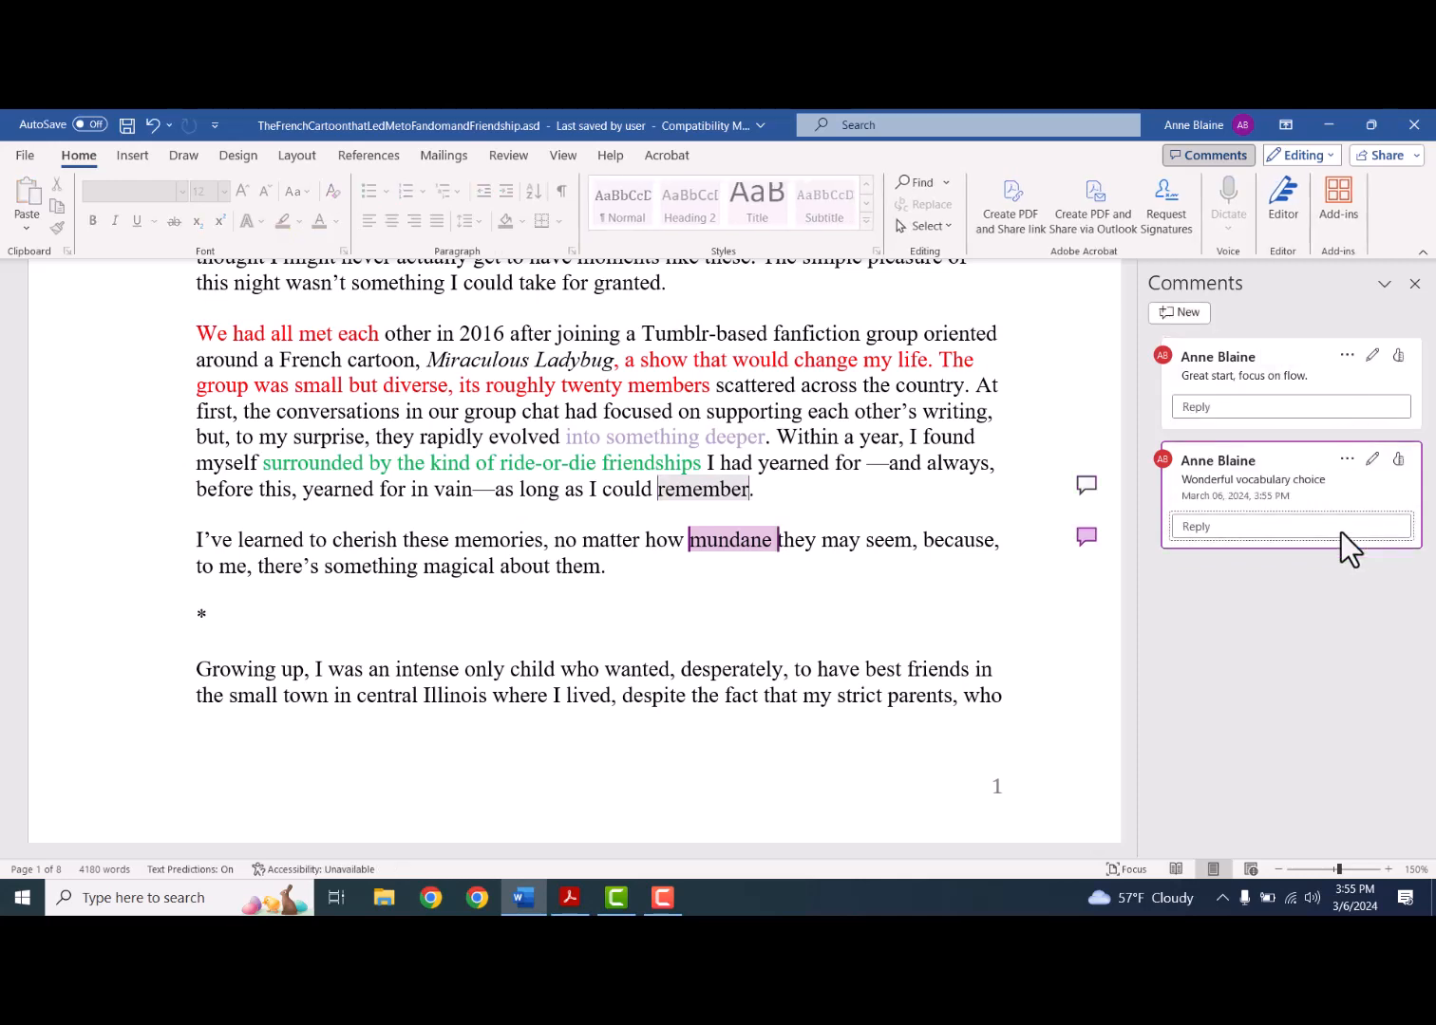
pyautogui.rightClick(740, 546)
pyautogui.click(712, 613)
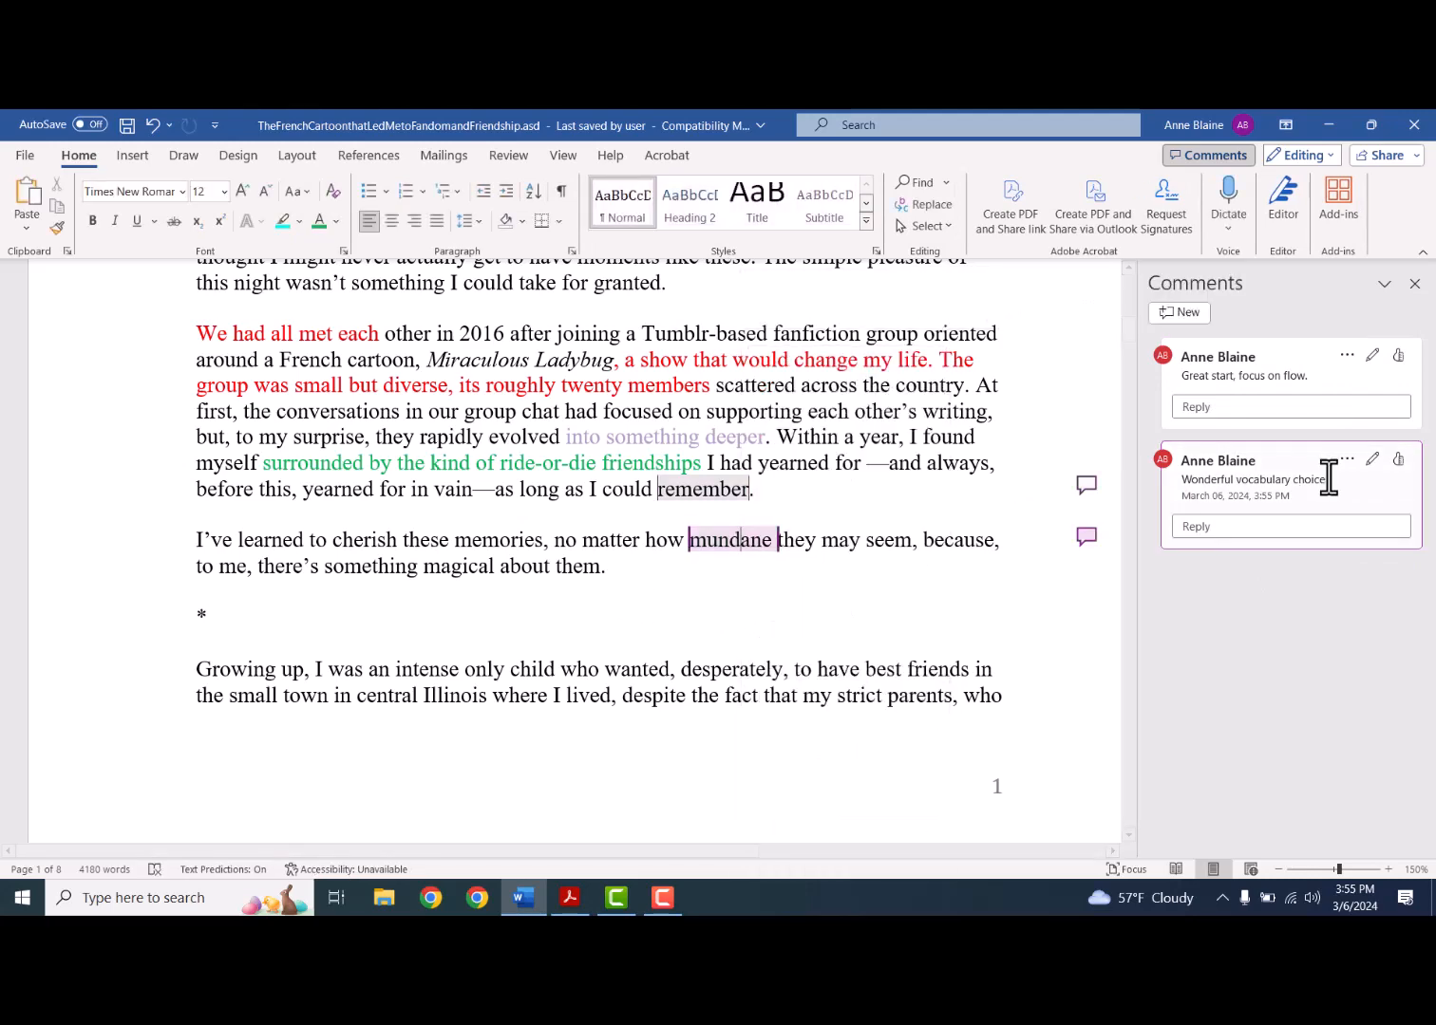
pyautogui.click(1281, 451)
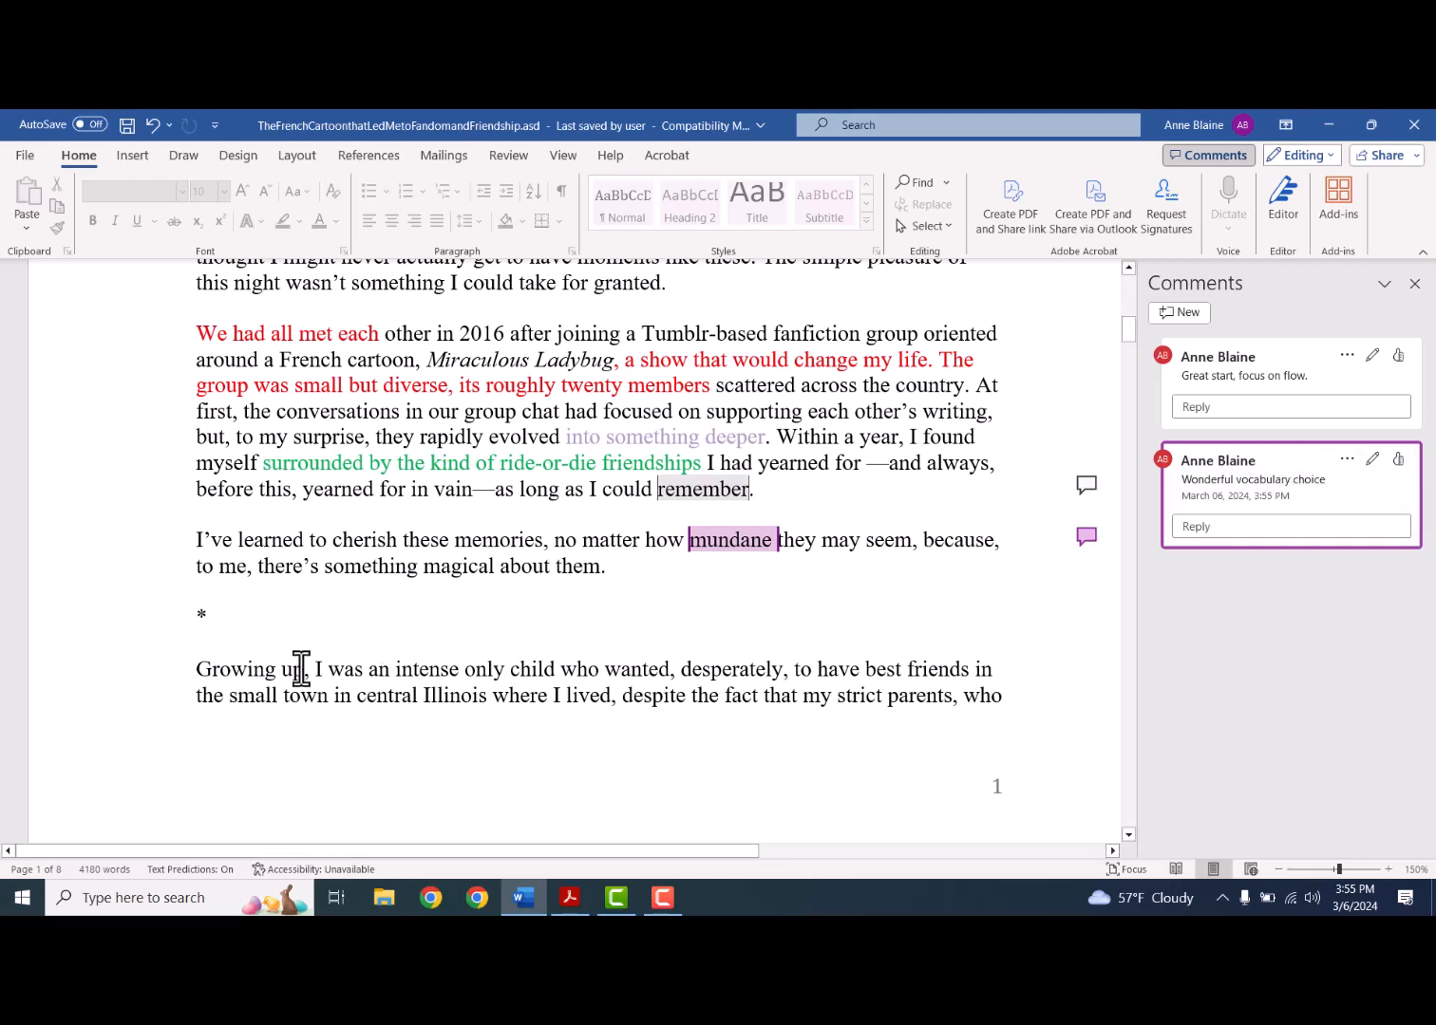
# - Post the comment "Nice anecdote" on "Growing up" at the start of the paragraph after the asterisk
pyautogui.moveTo(192, 671); pyautogui.dragTo(297, 672)
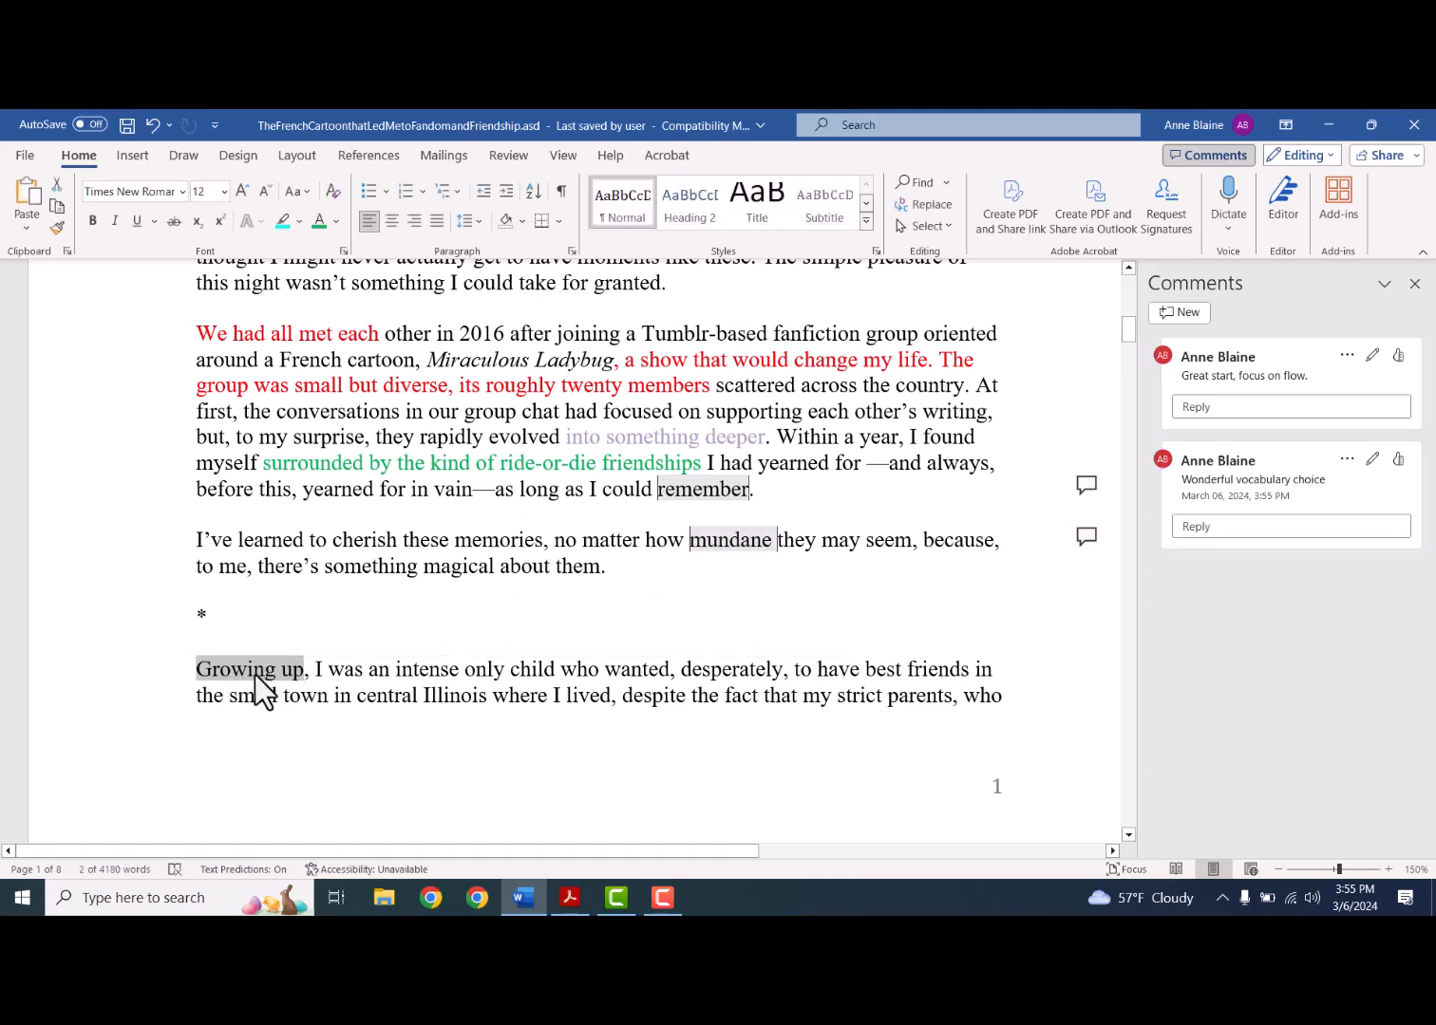
pyautogui.moveTo(214, 667); pyautogui.dragTo(294, 678)
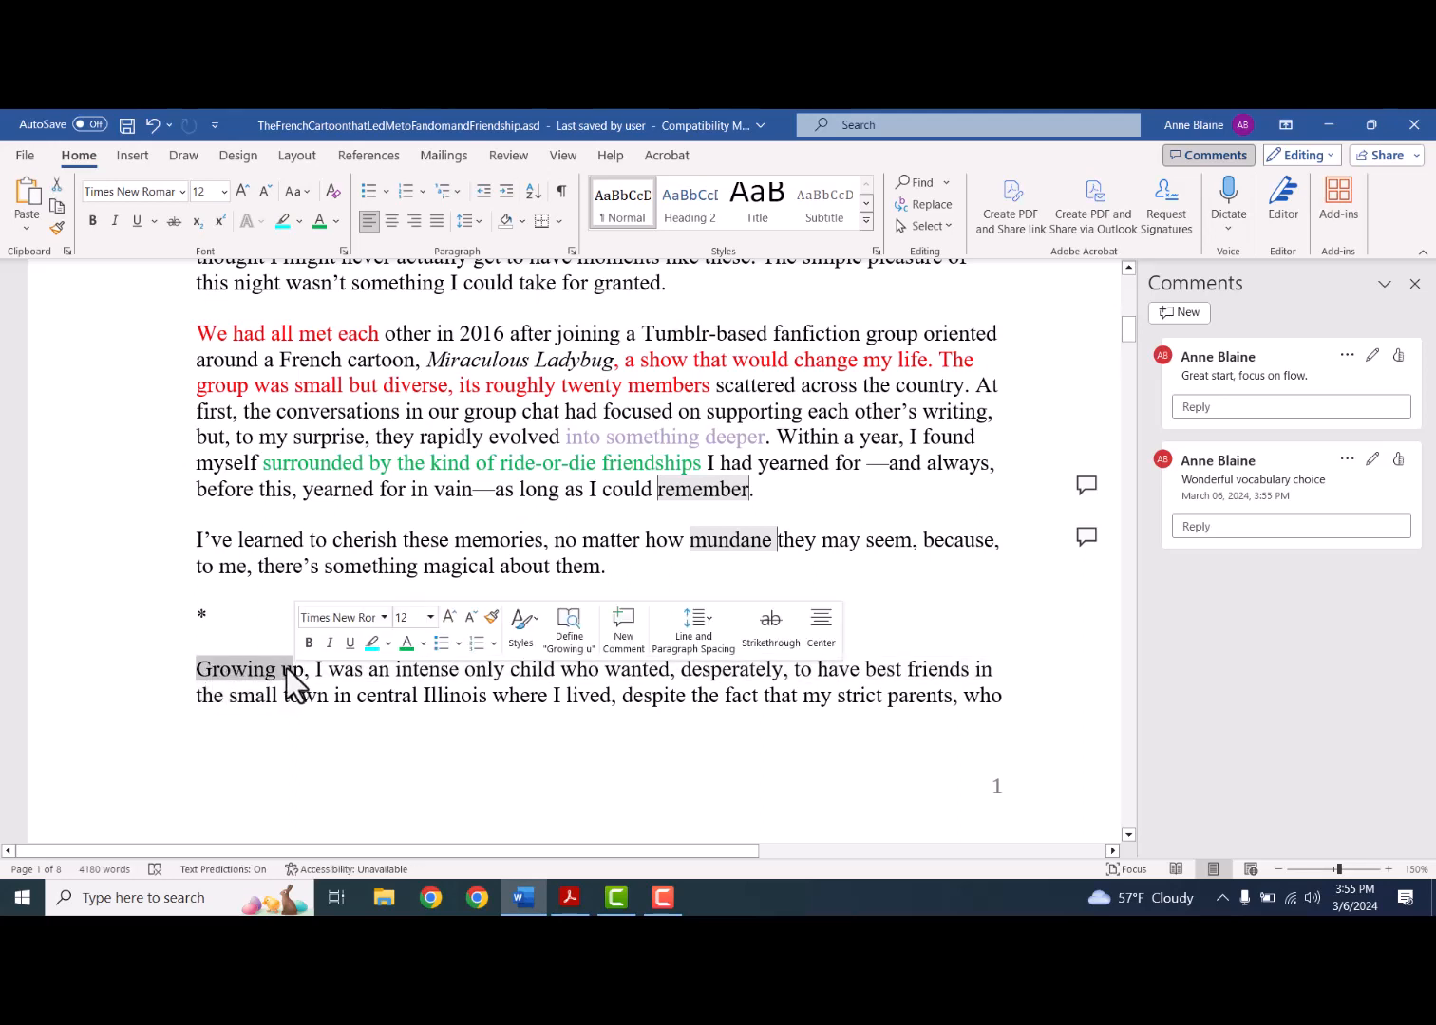
pyautogui.click(628, 617)
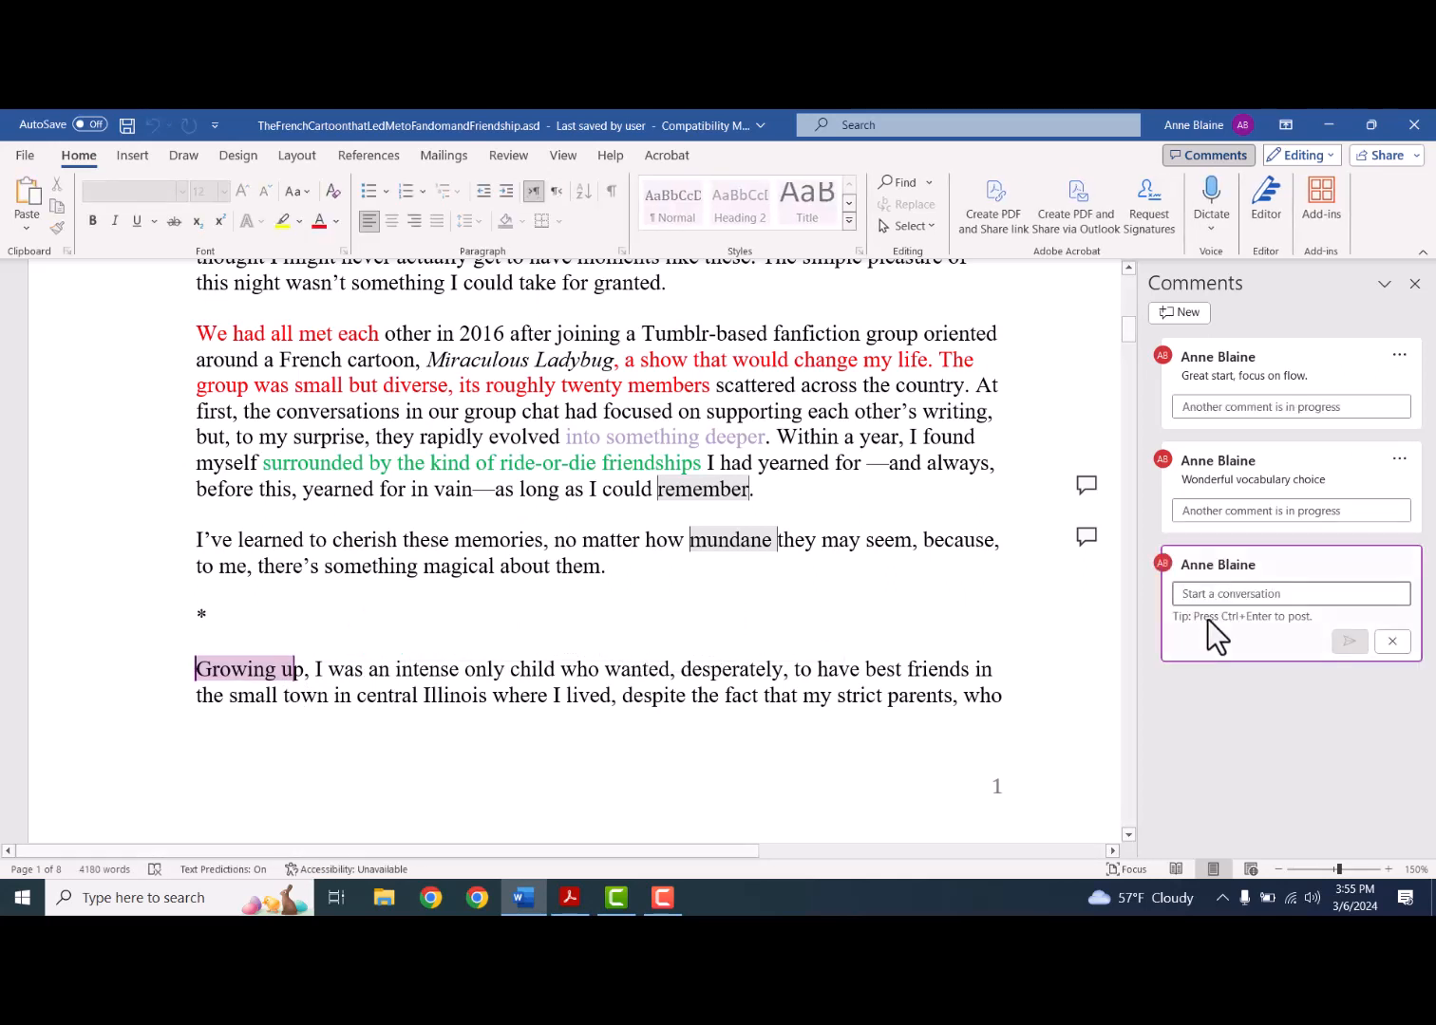
pyautogui.click(1242, 604)
pyautogui.write('Nice ')
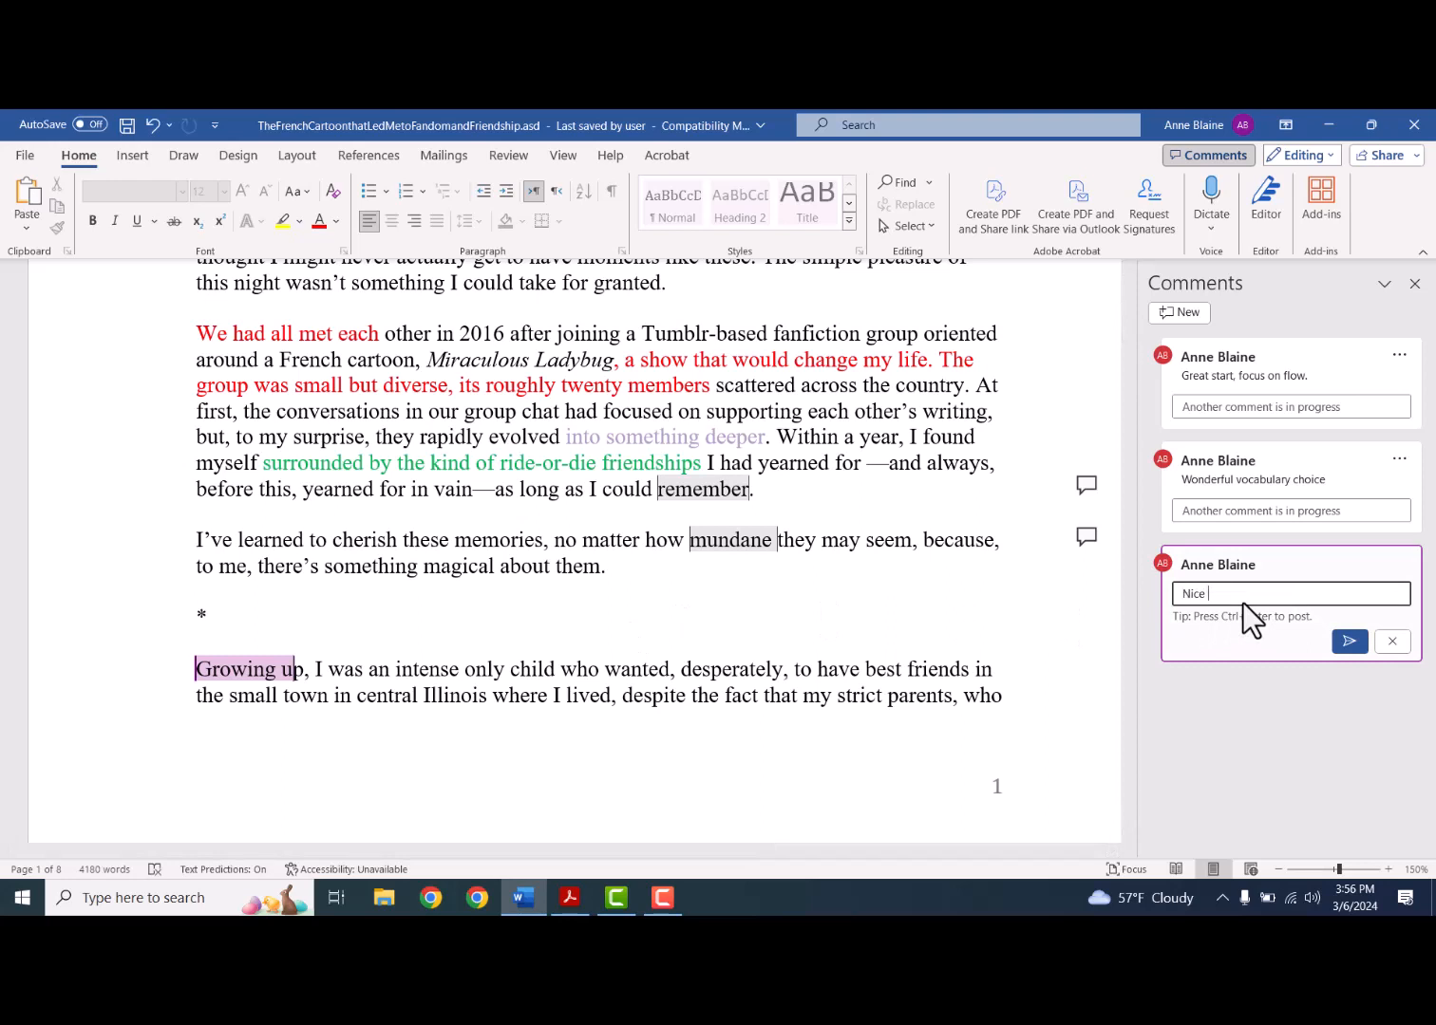
pyautogui.write('anecdote')
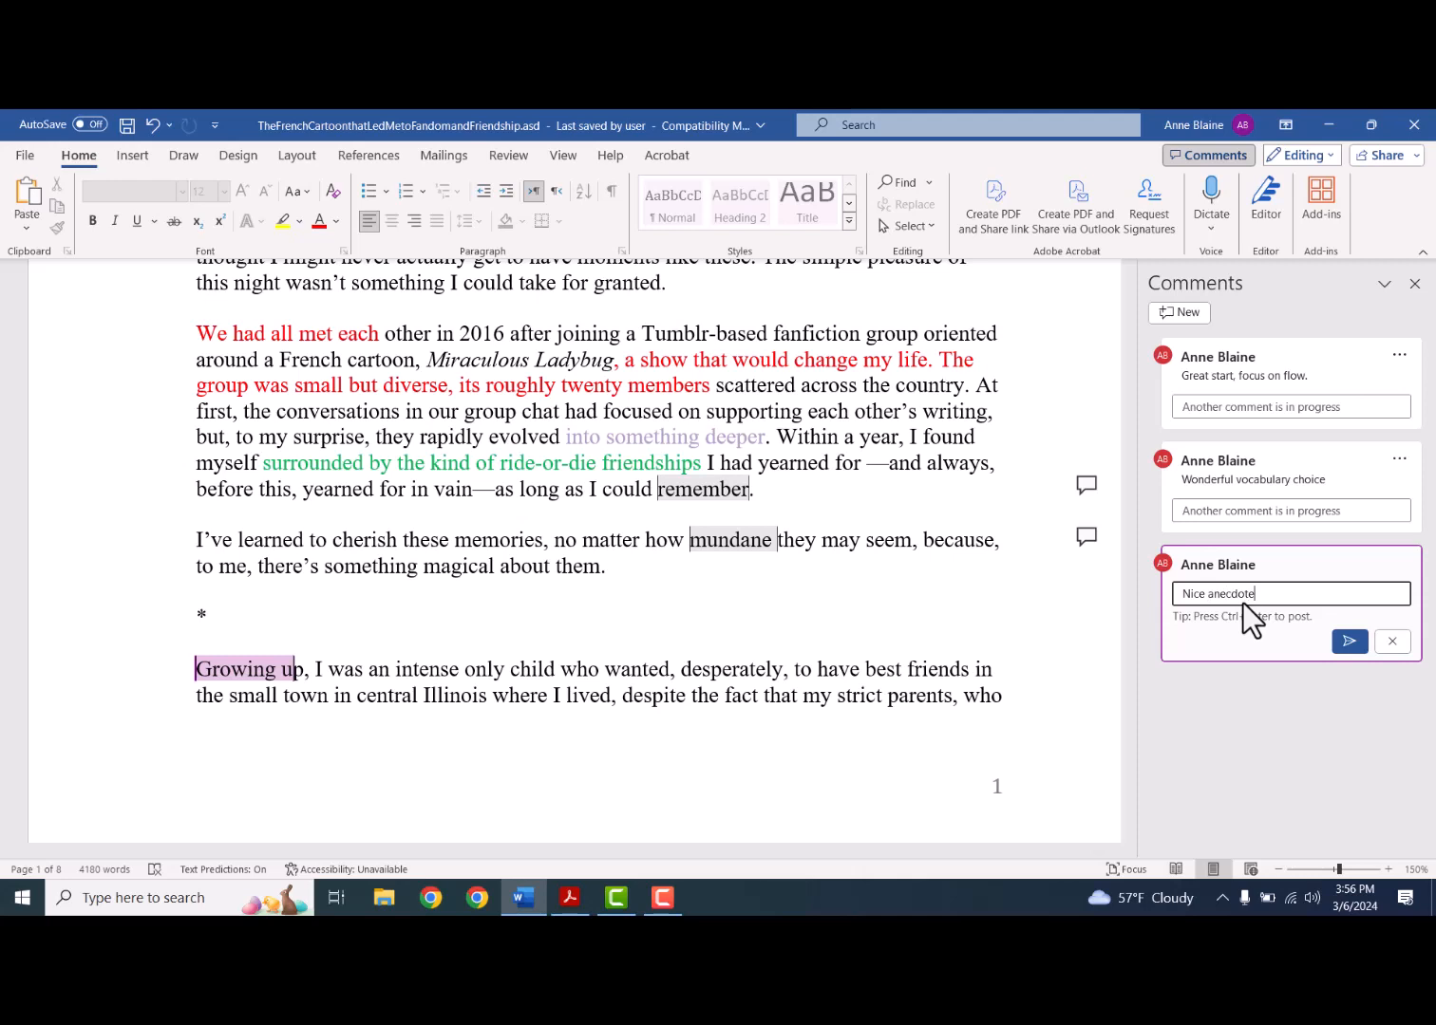
pyautogui.click(1340, 645)
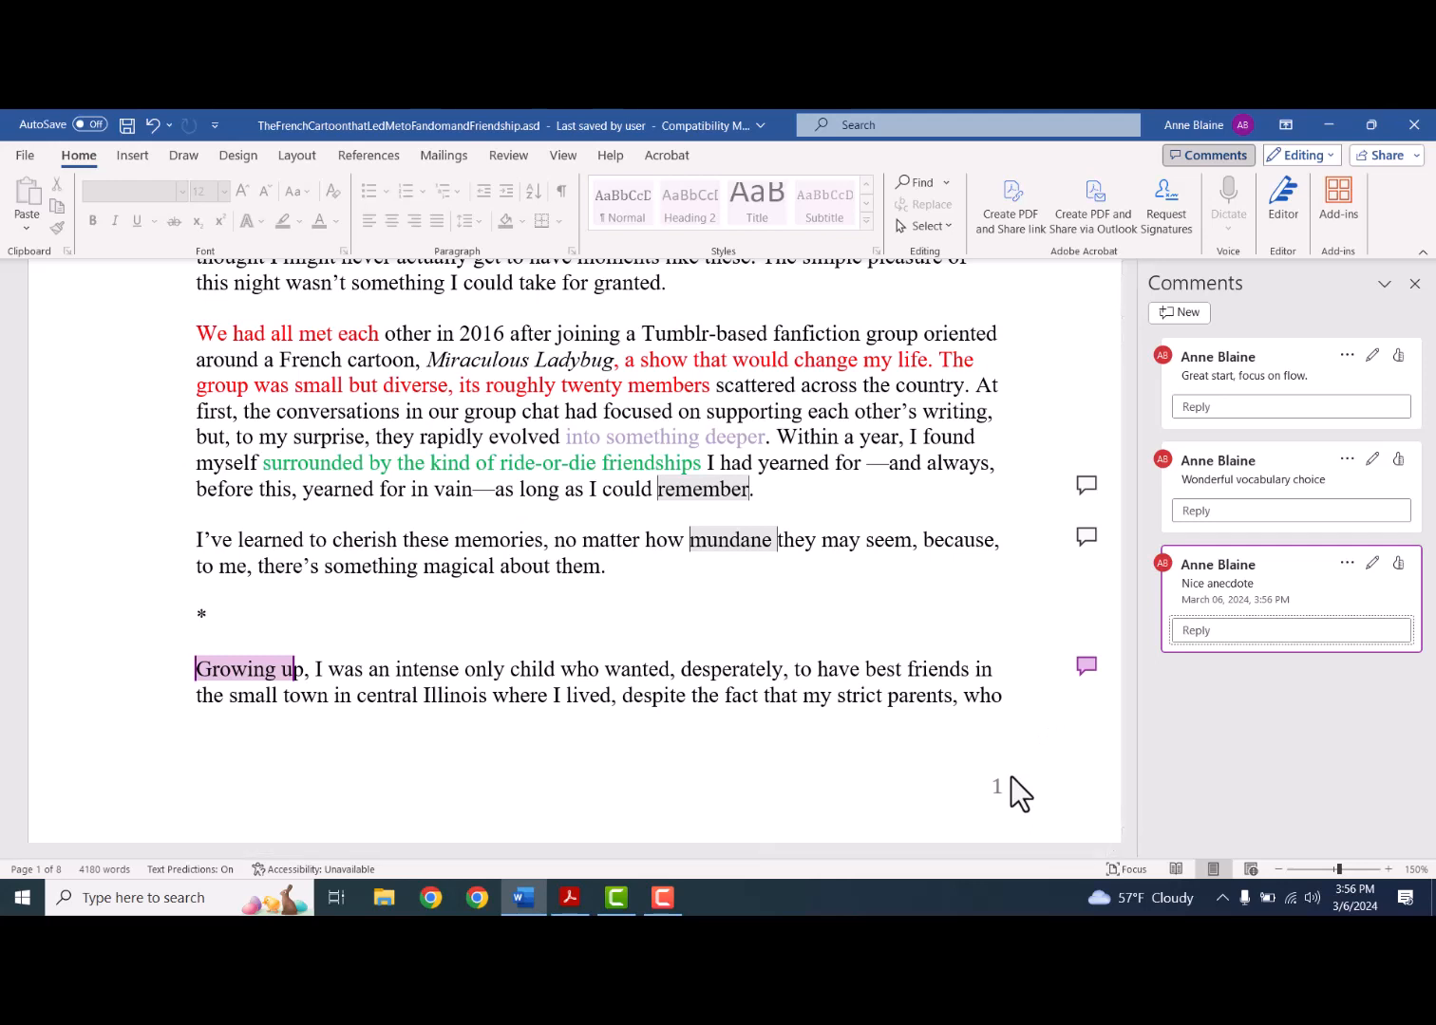
pyautogui.click(918, 133)
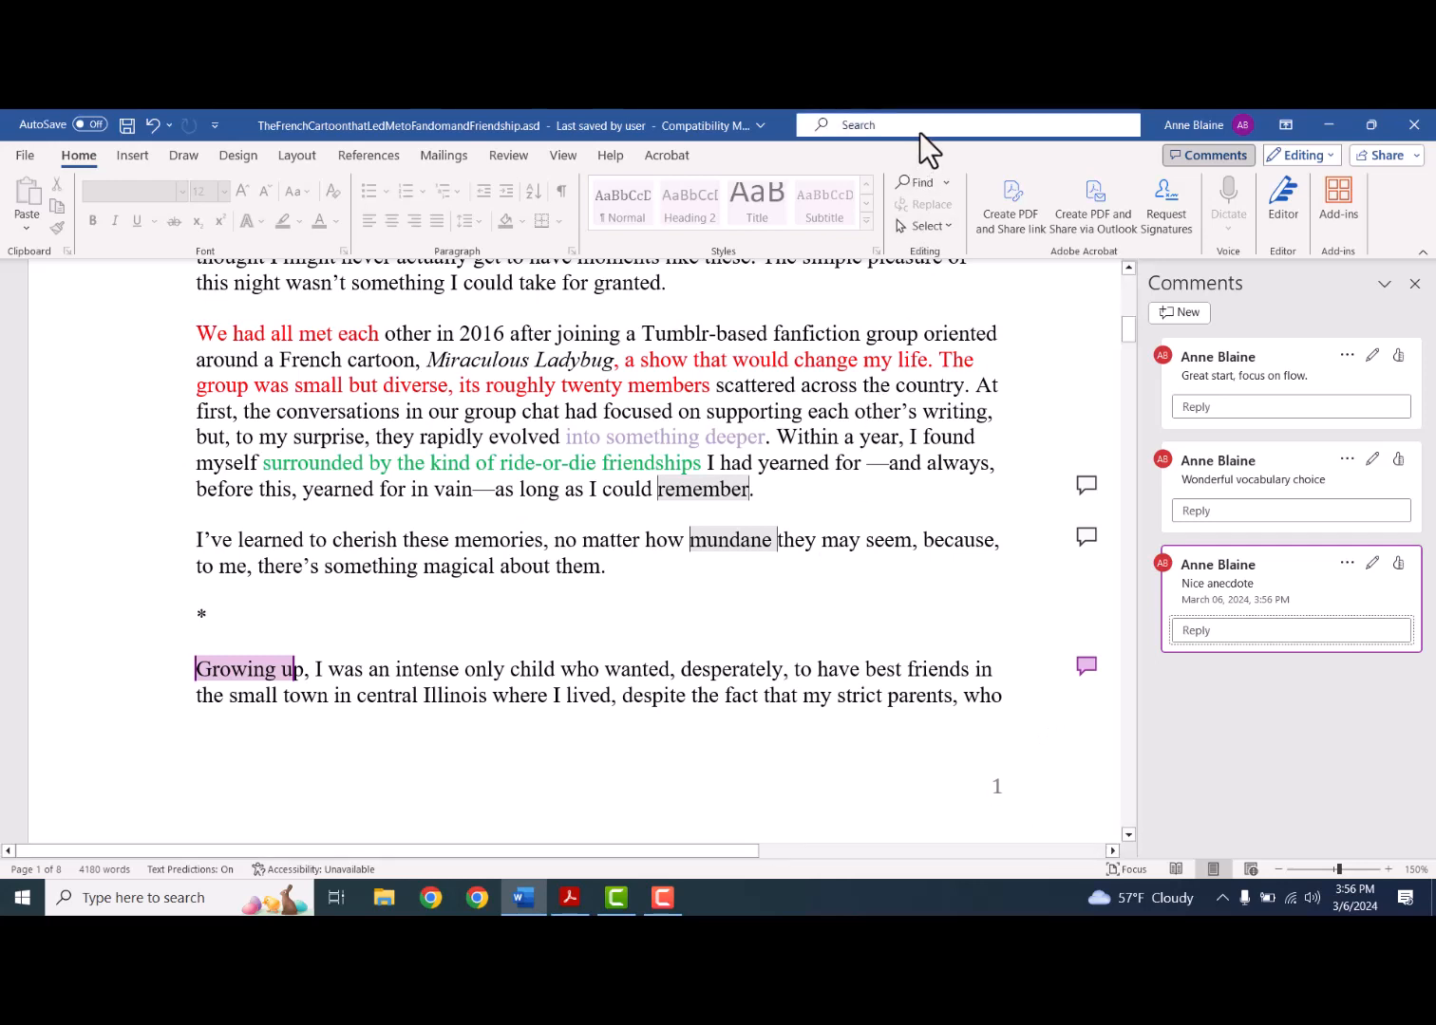
pyautogui.write('comment')
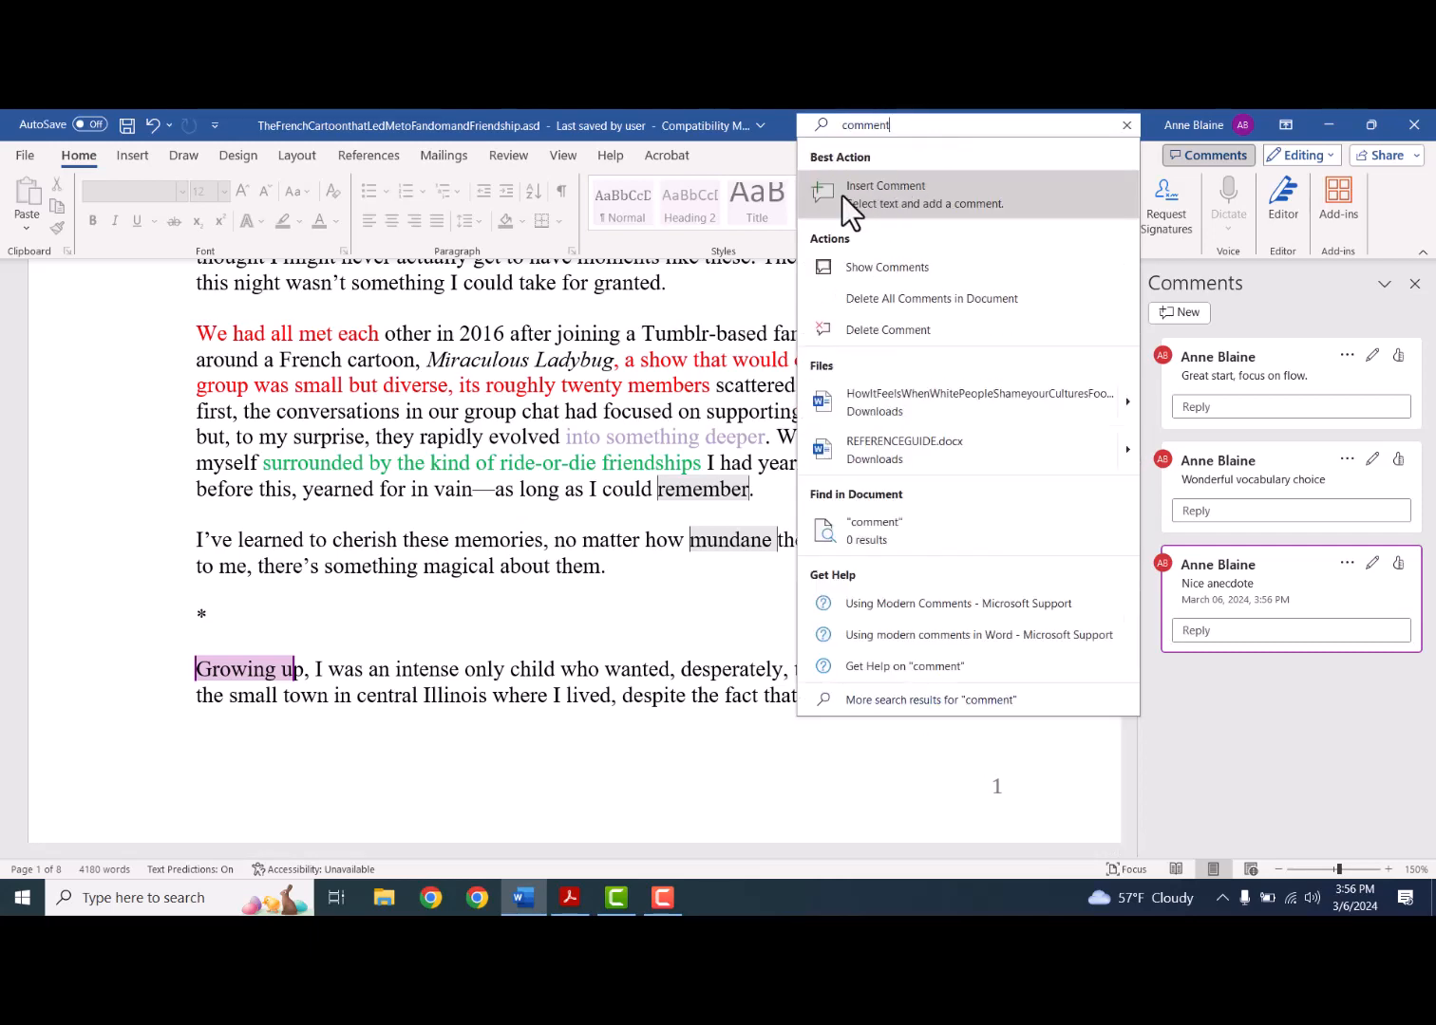
pyautogui.click(842, 196)
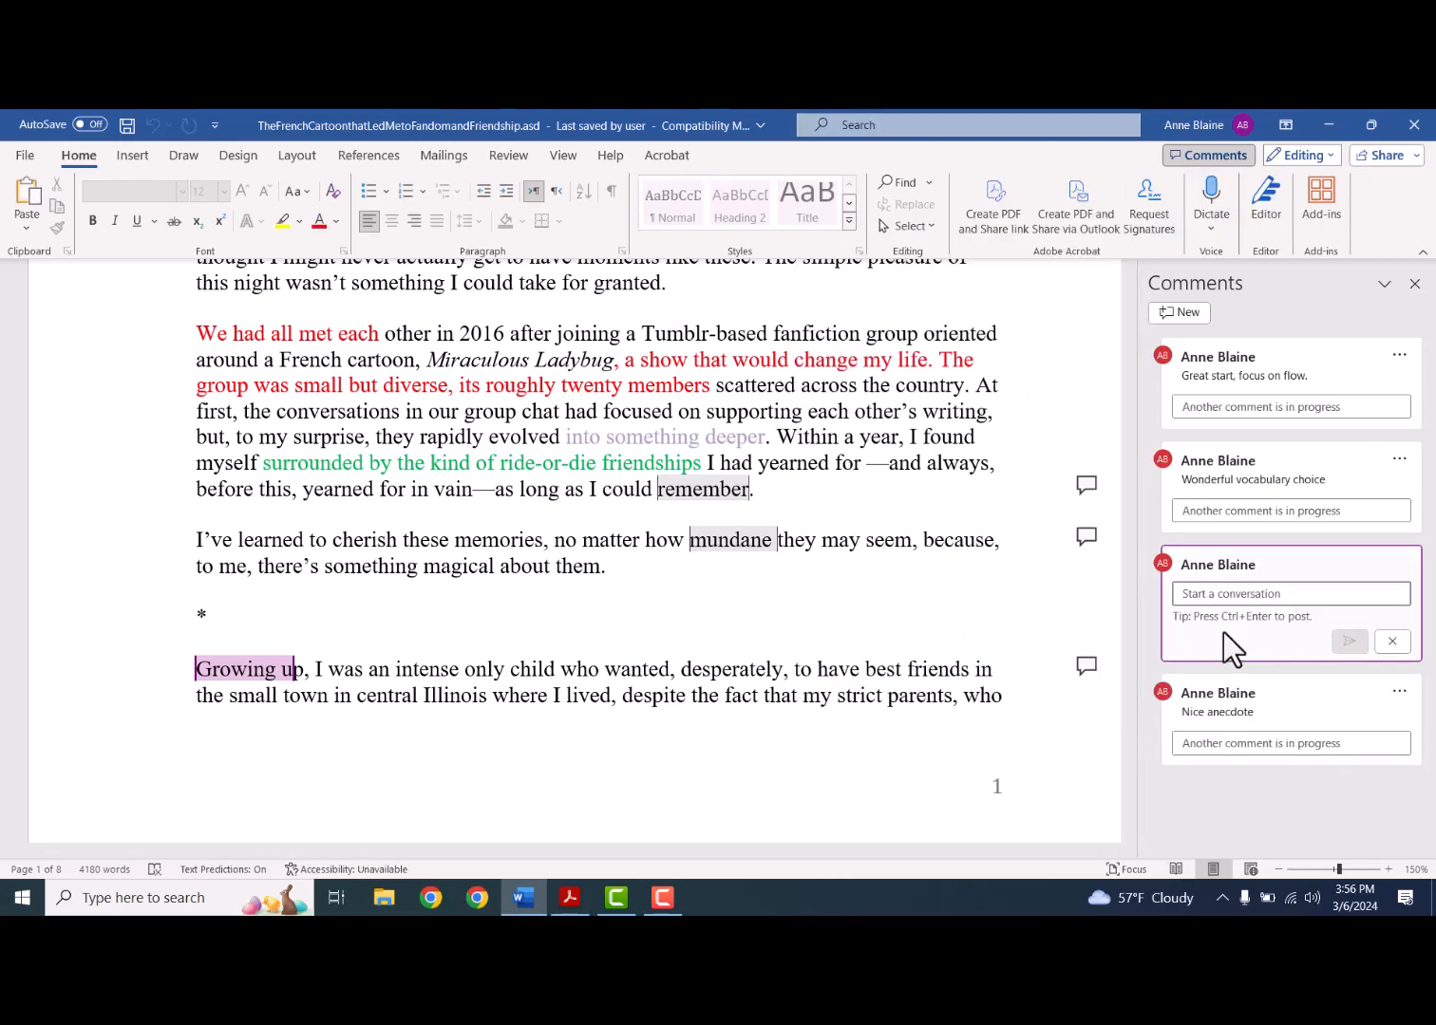
pyautogui.click(1388, 642)
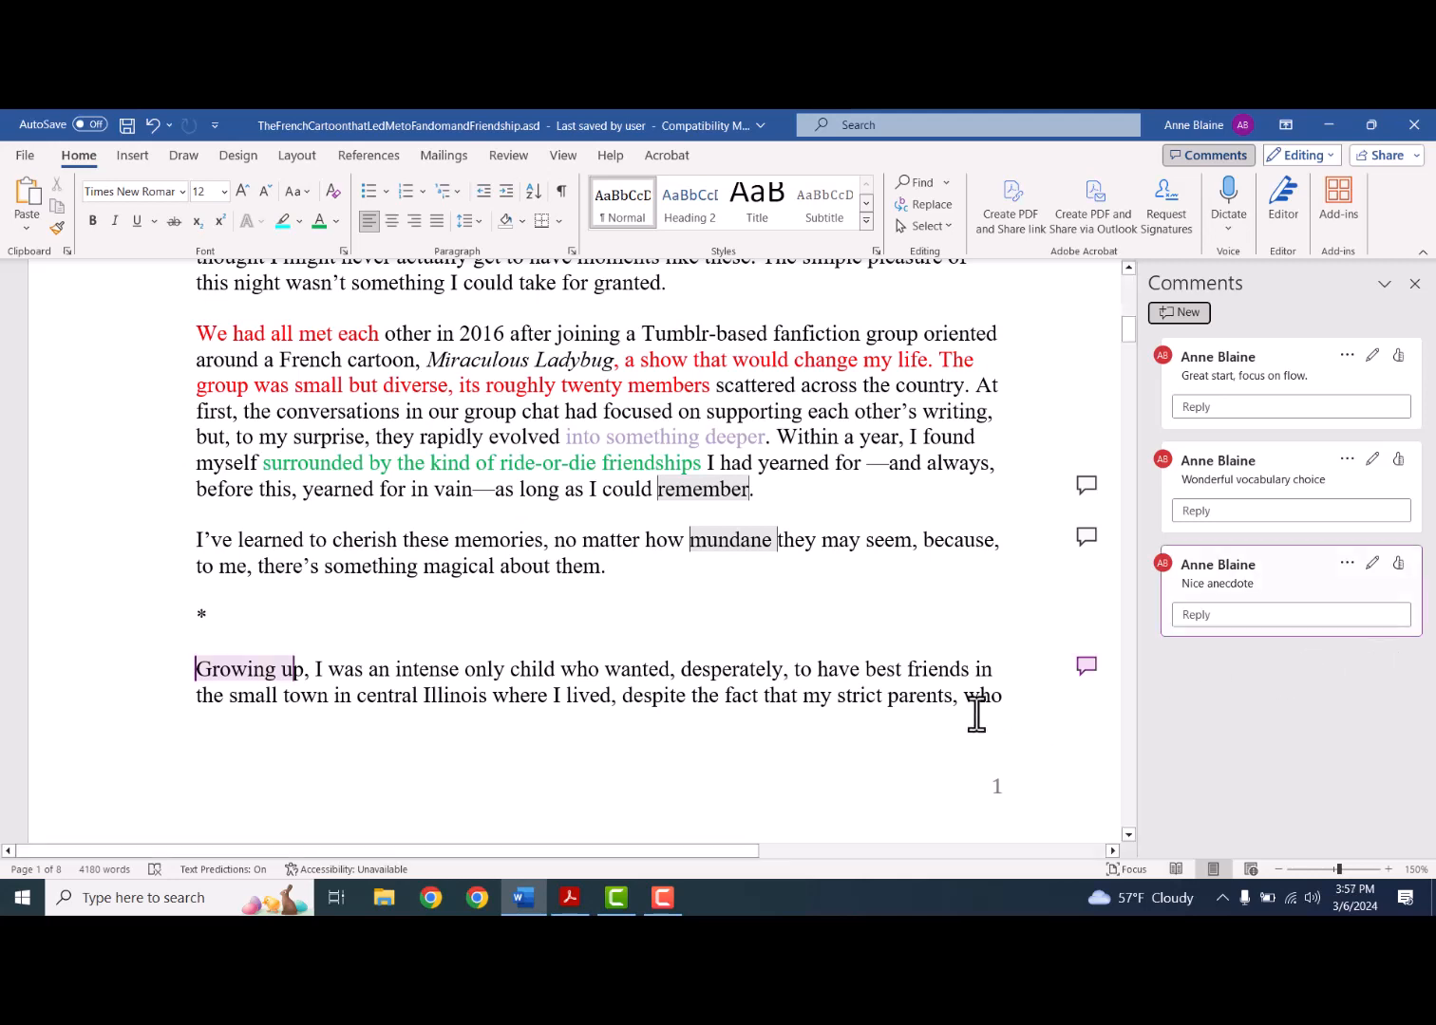
# - Switch to the essay PDF in Adobe Acrobat and select "first time Erin had" in the second paragraph
pyautogui.moveTo(565, 900)
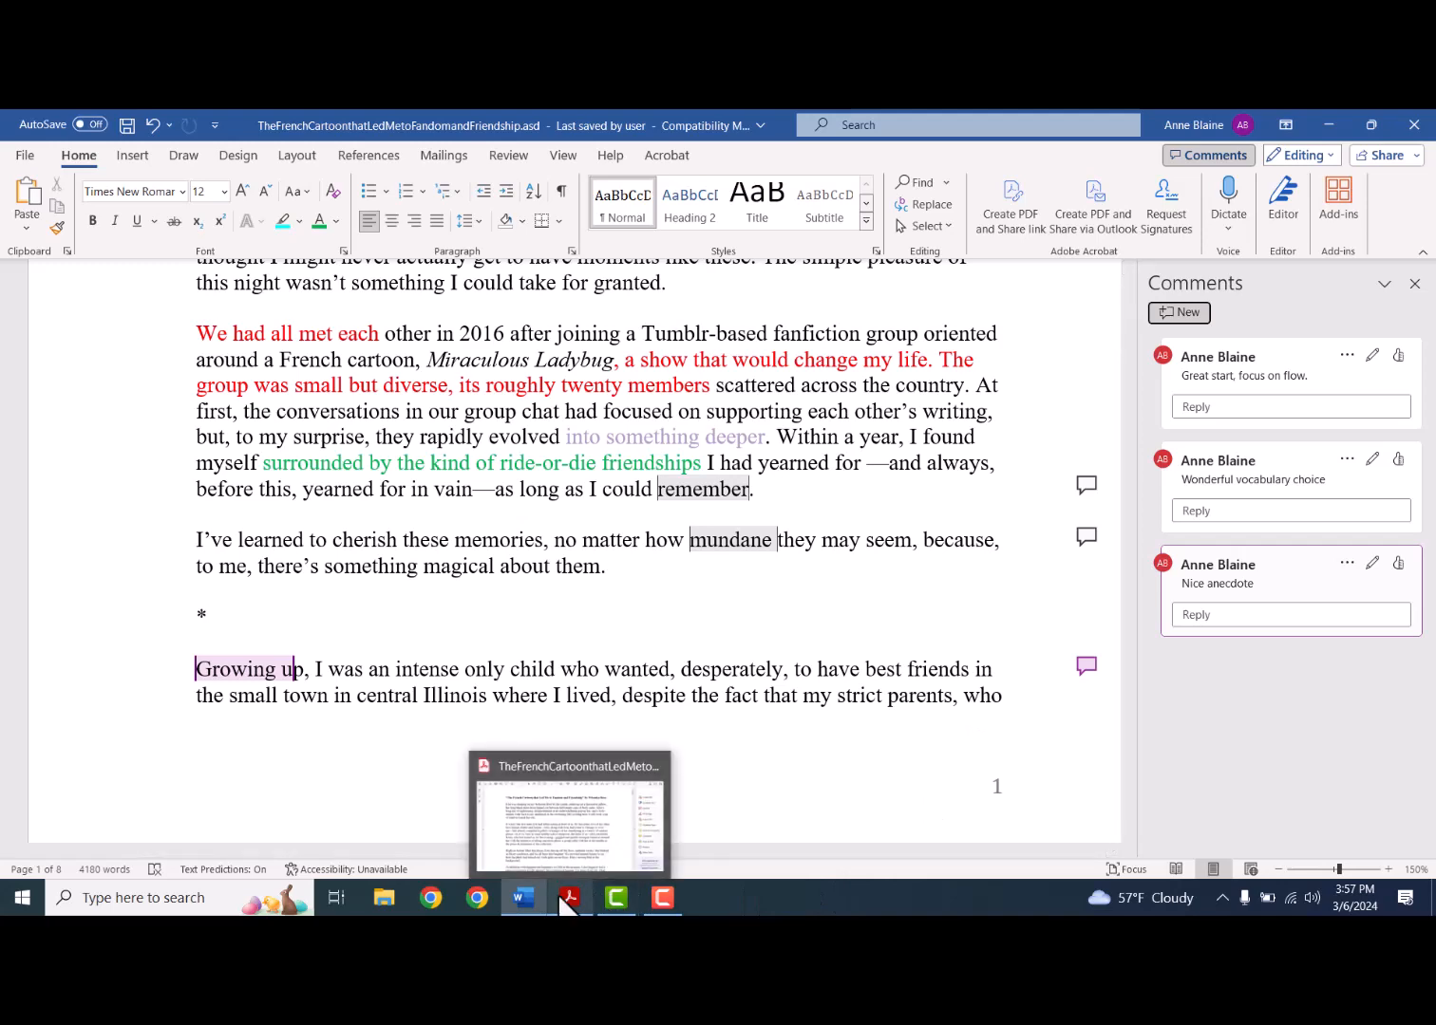
pyautogui.click(568, 898)
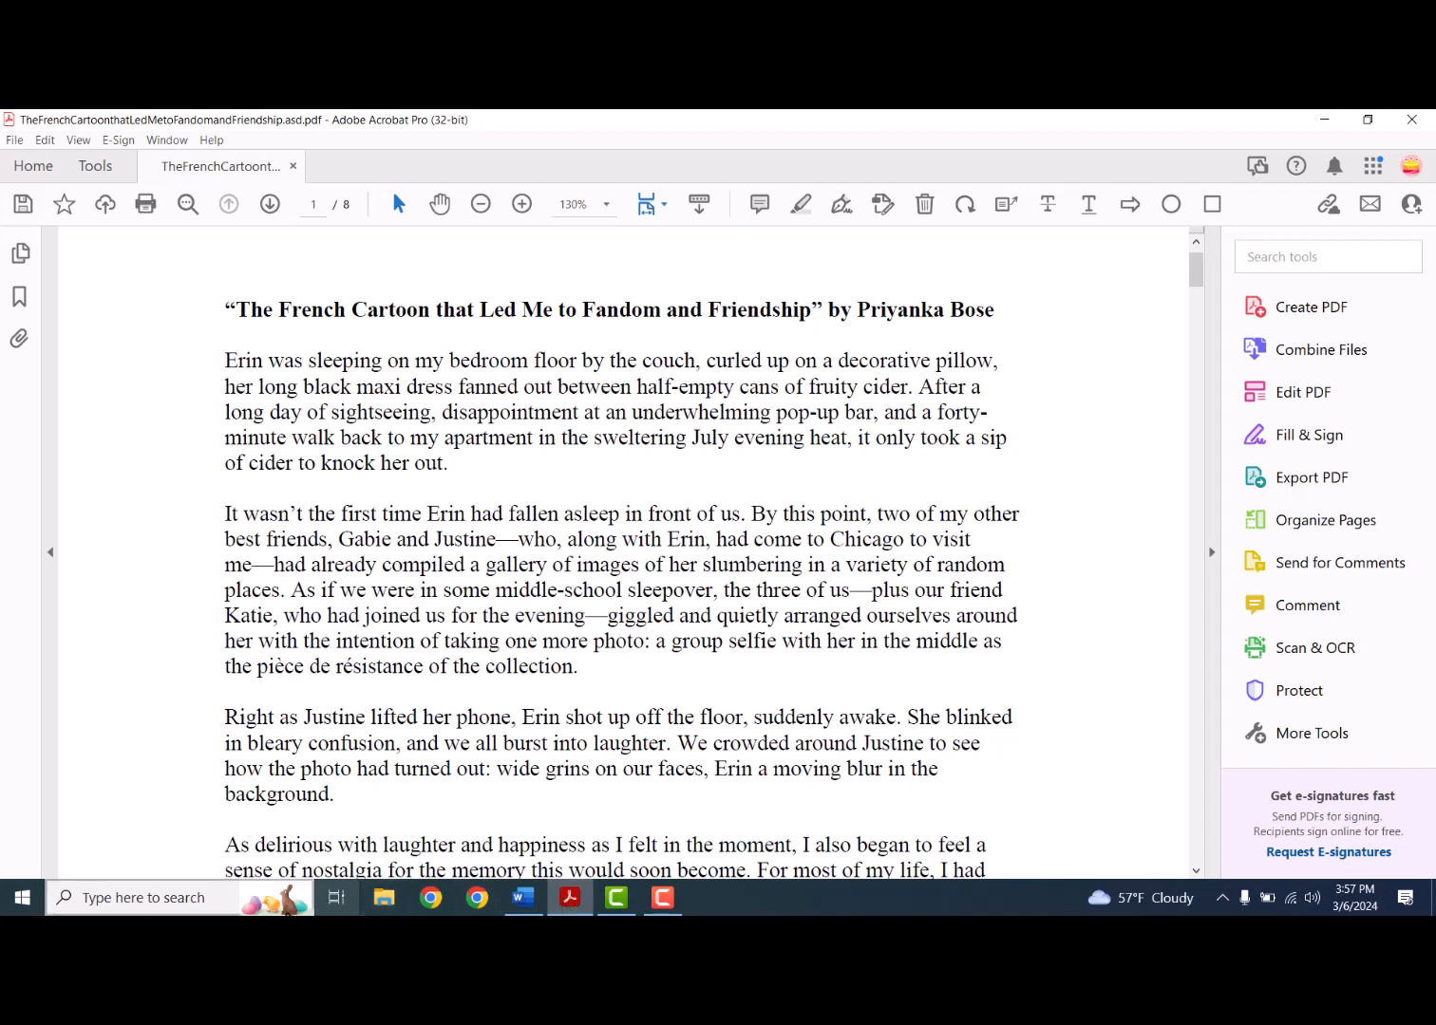
pyautogui.moveTo(335, 514); pyautogui.dragTo(503, 518)
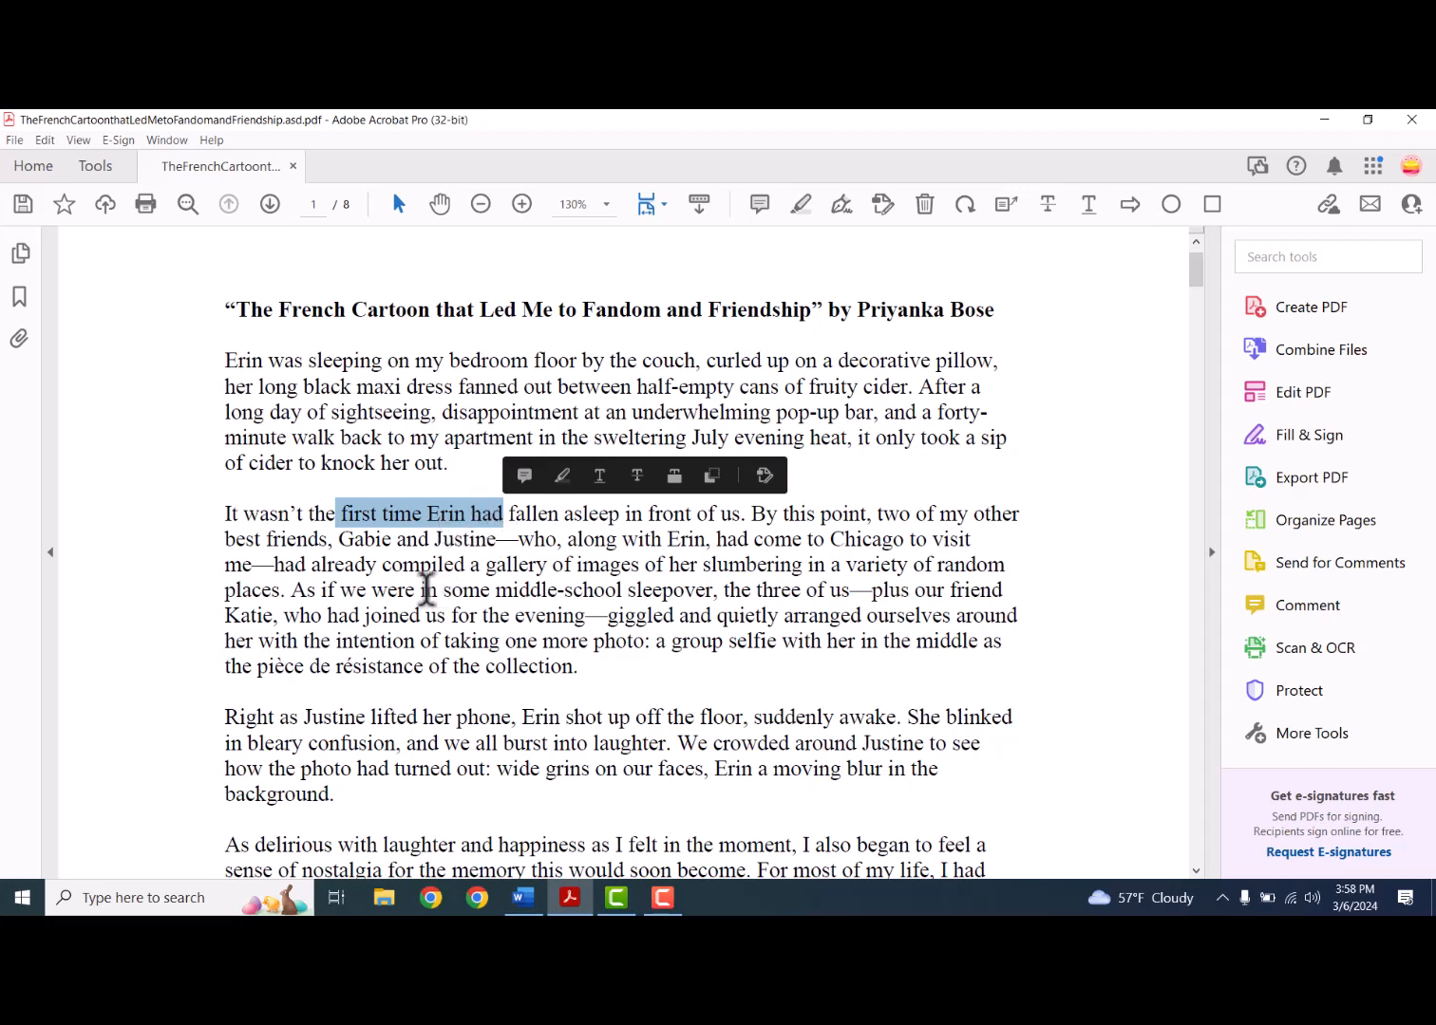
# - View the tools offered in the Customize Quick Tools dialog and close it without making changes
pyautogui.click(80, 149)
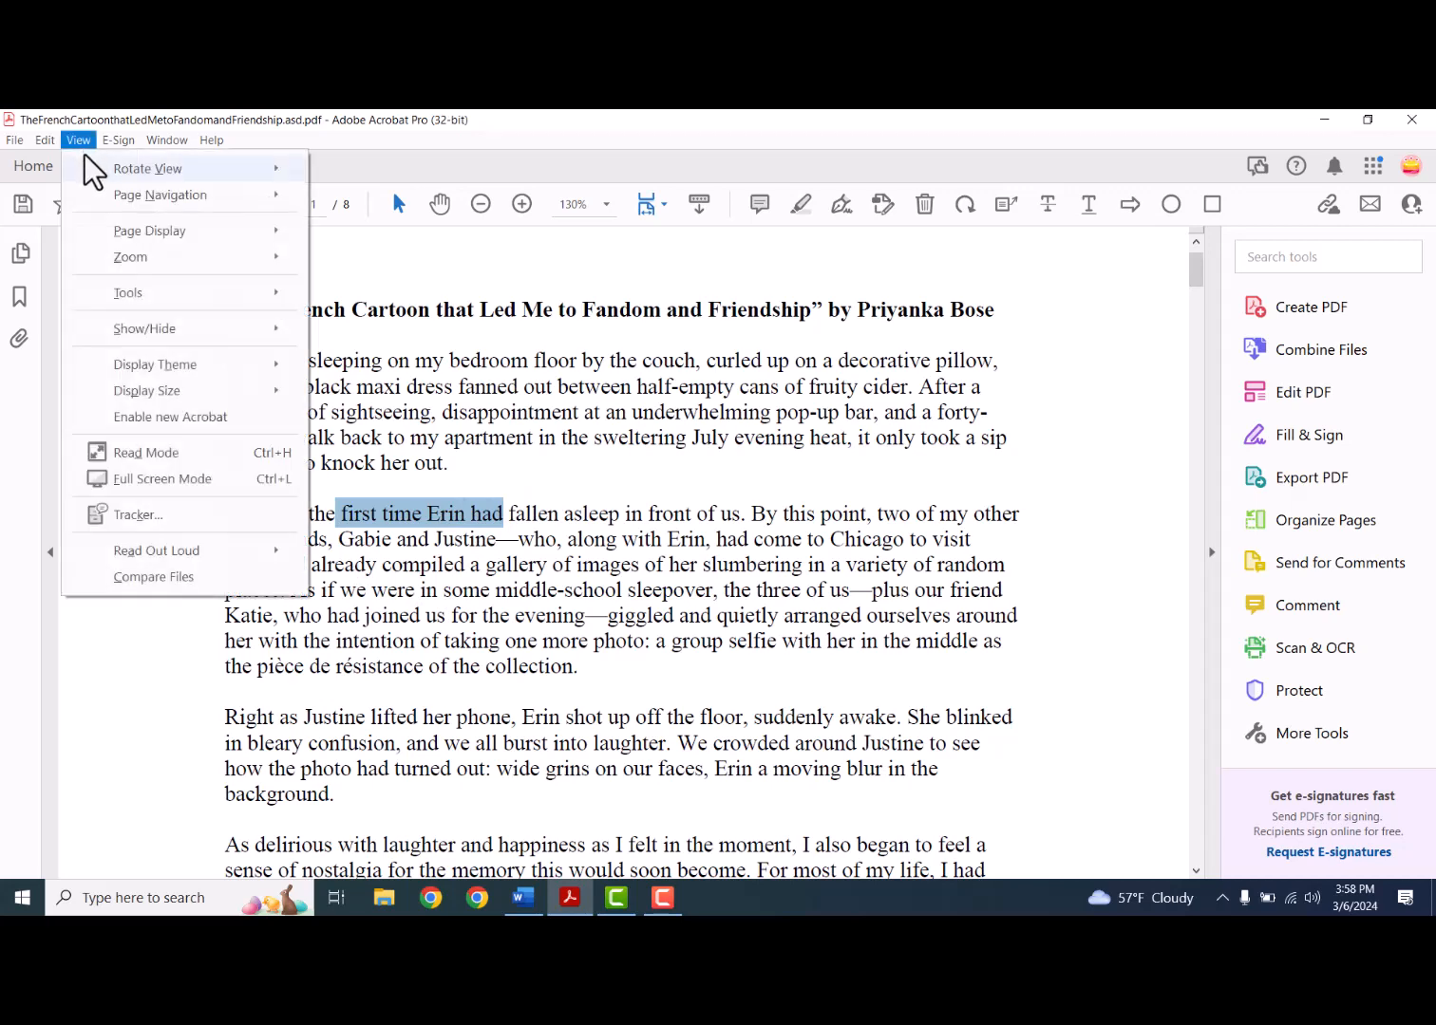
pyautogui.moveTo(86, 158)
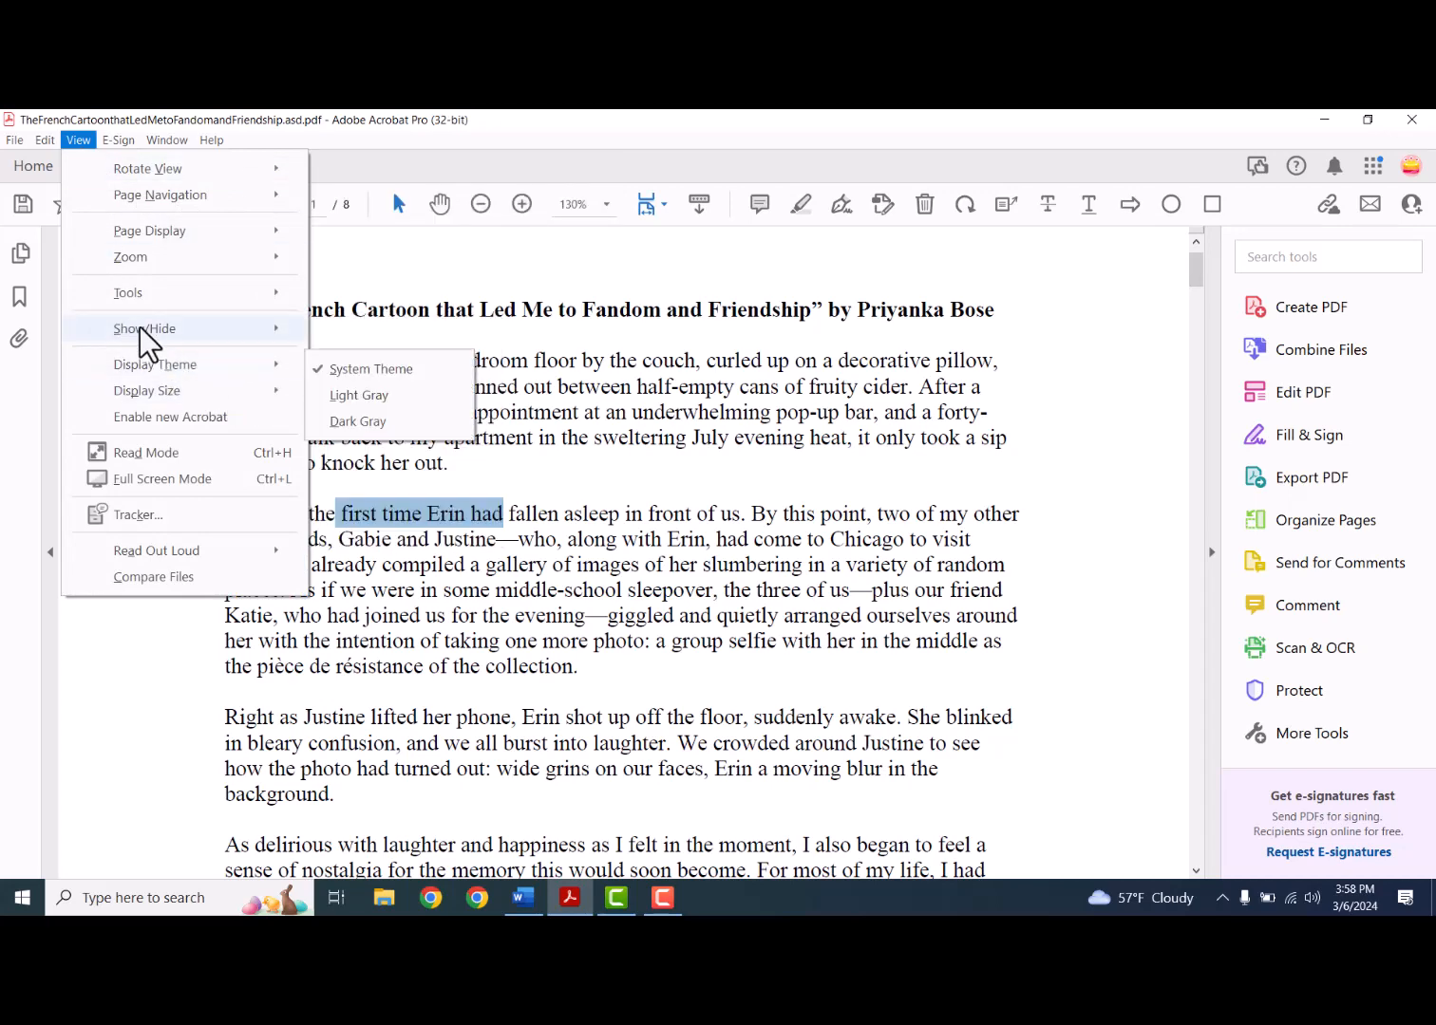
pyautogui.moveTo(134, 327)
pyautogui.moveTo(366, 387)
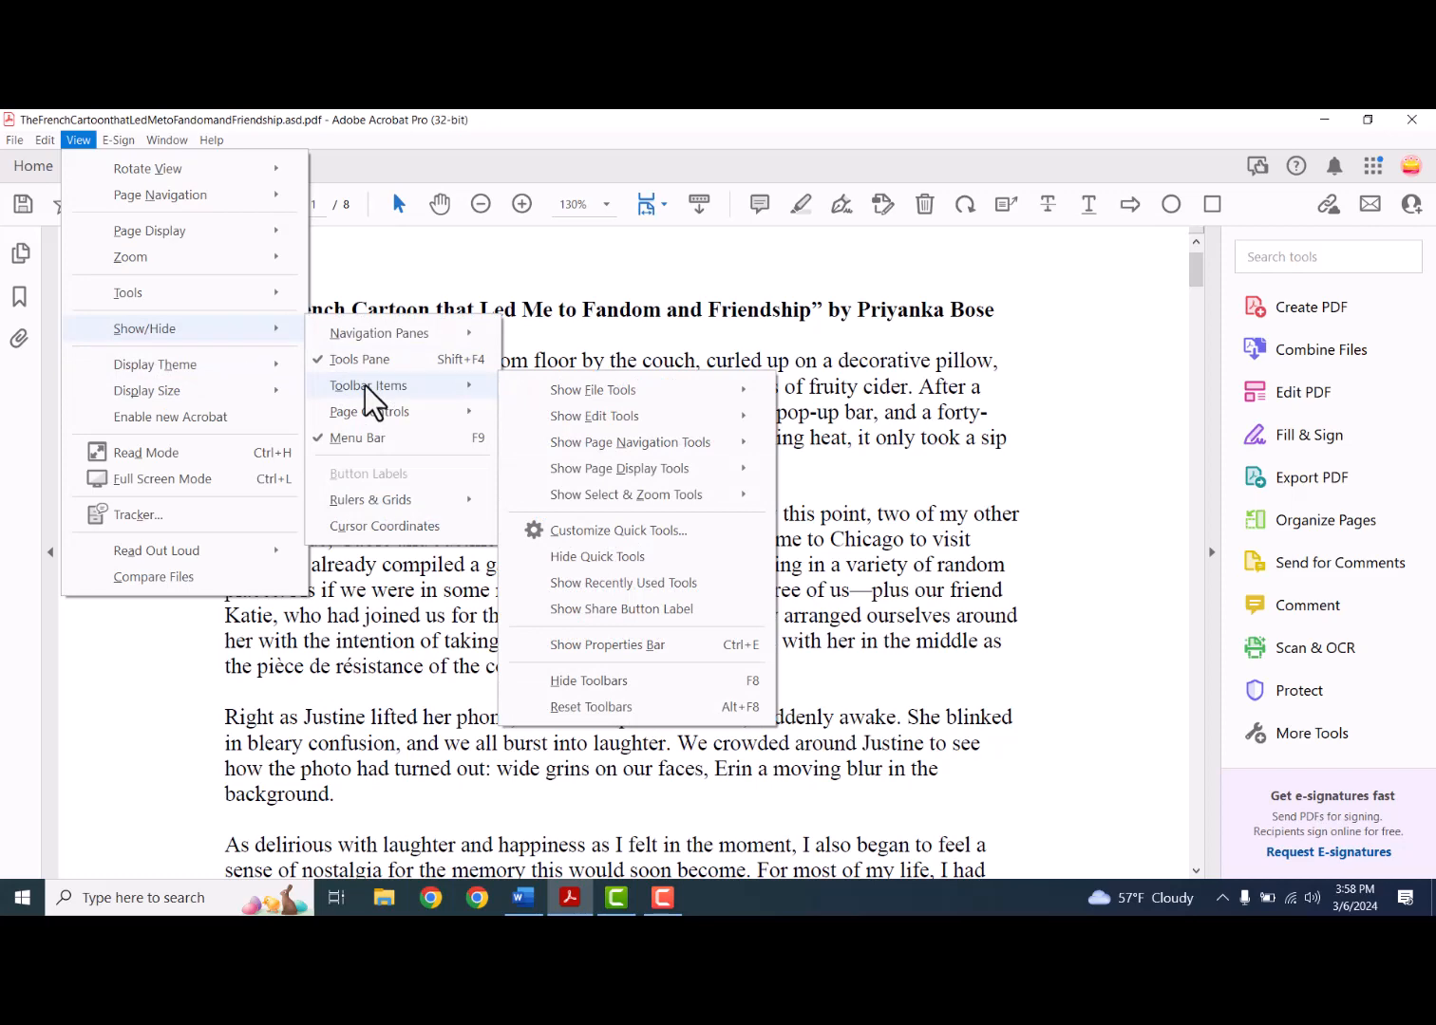
pyautogui.click(581, 524)
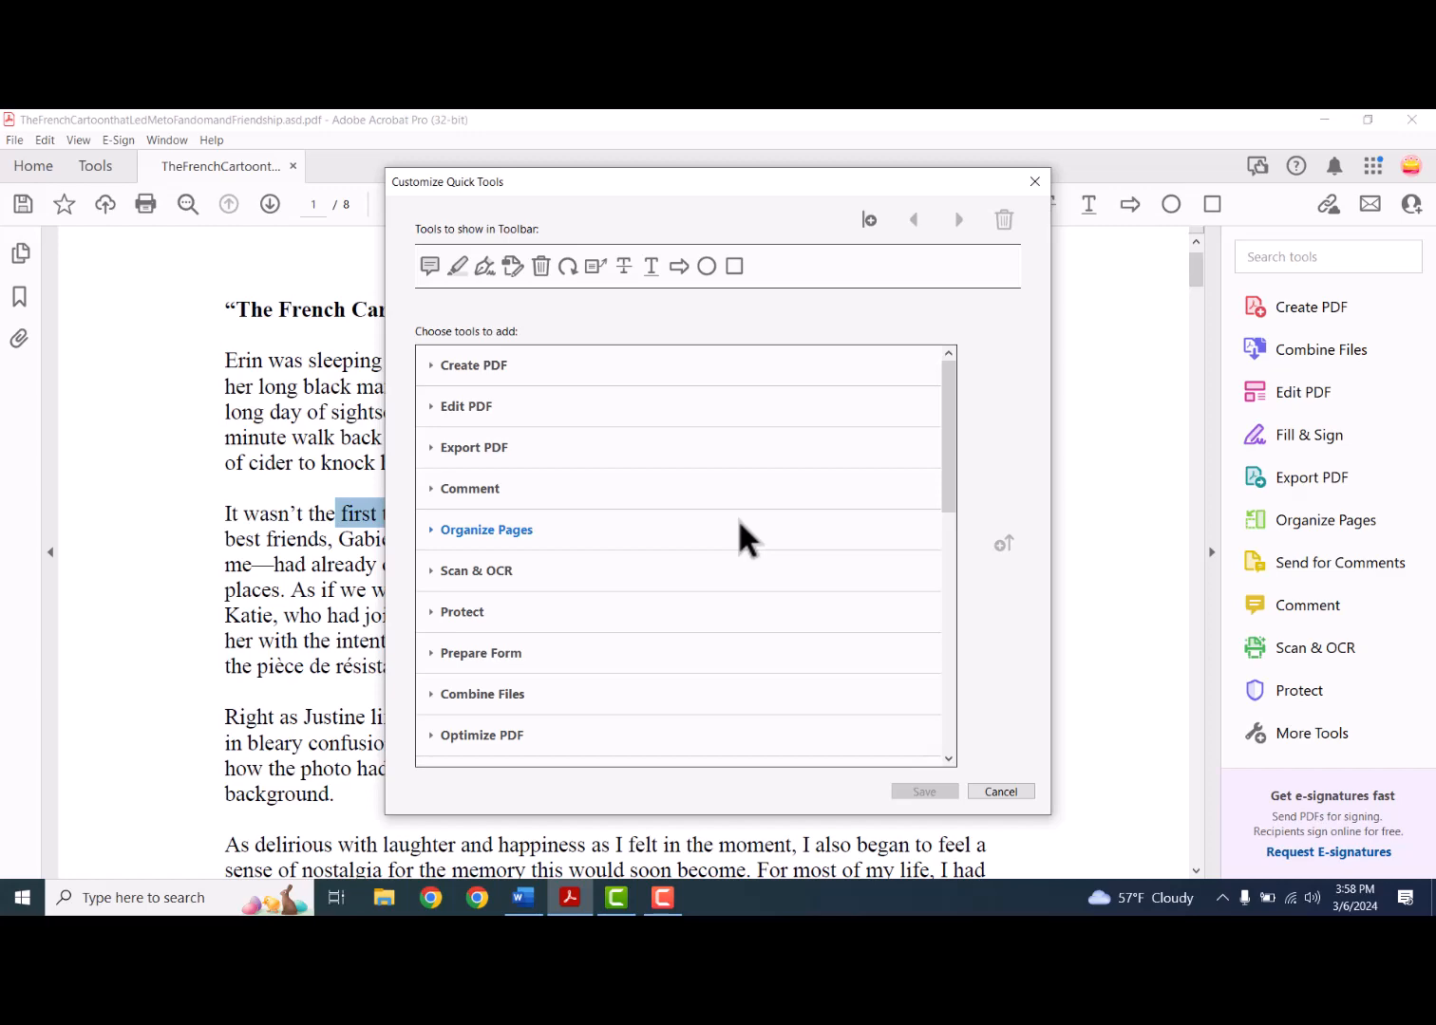
pyautogui.click(1001, 792)
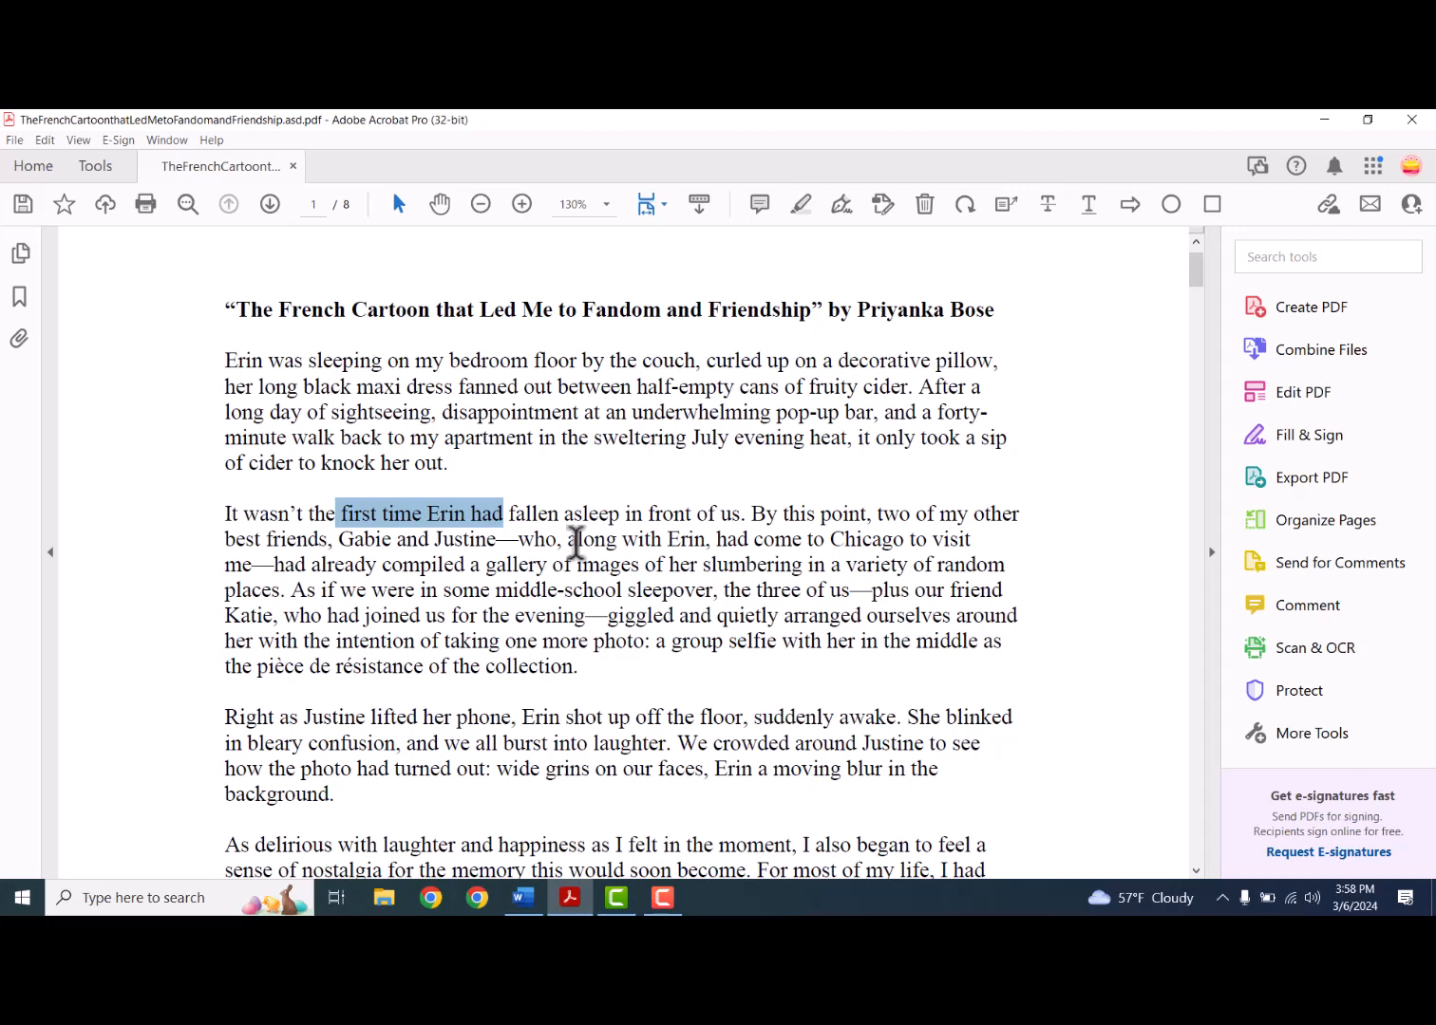
# - Highlight "first time Erin had" and "had come to Chicago" in the second paragraph in yellow
pyautogui.click(801, 204)
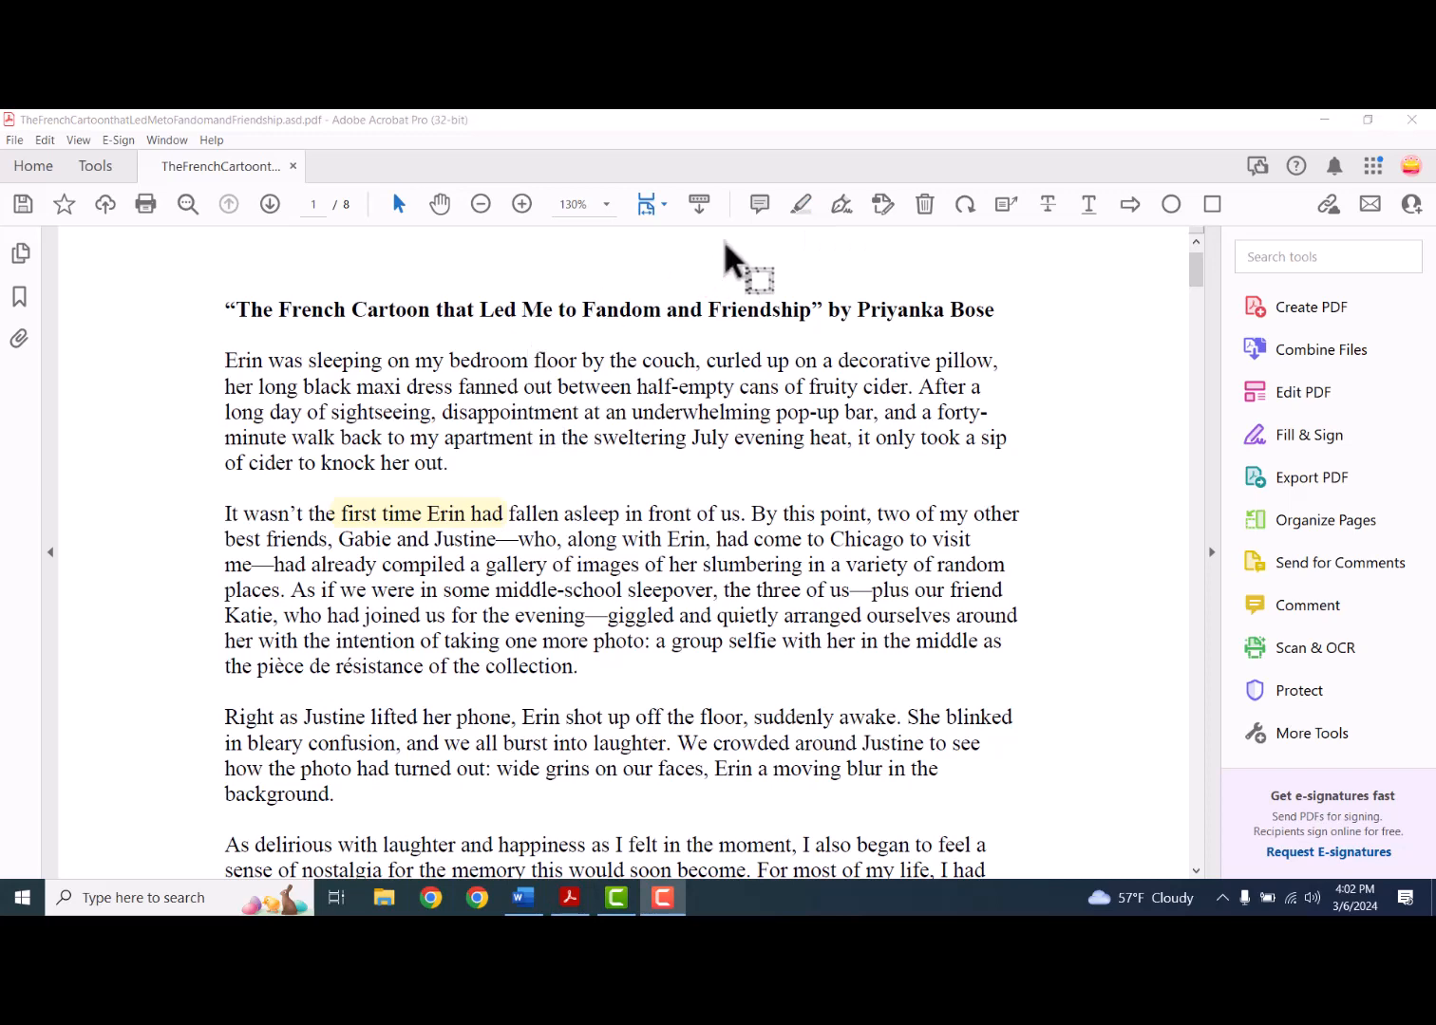
pyautogui.click(797, 196)
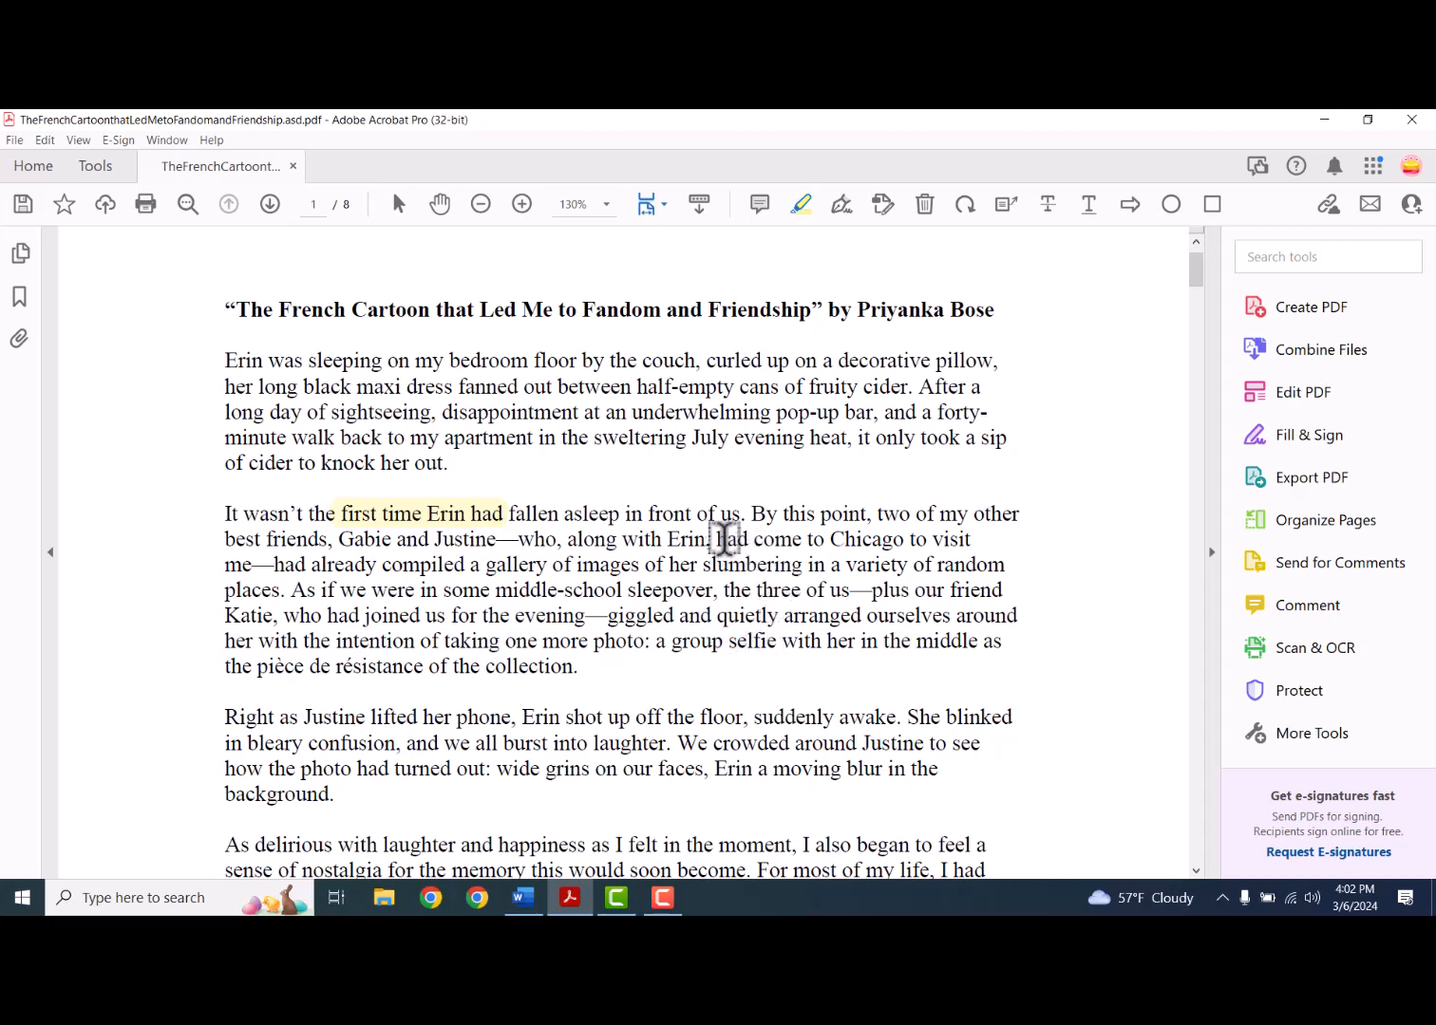
pyautogui.moveTo(719, 539); pyautogui.dragTo(866, 534)
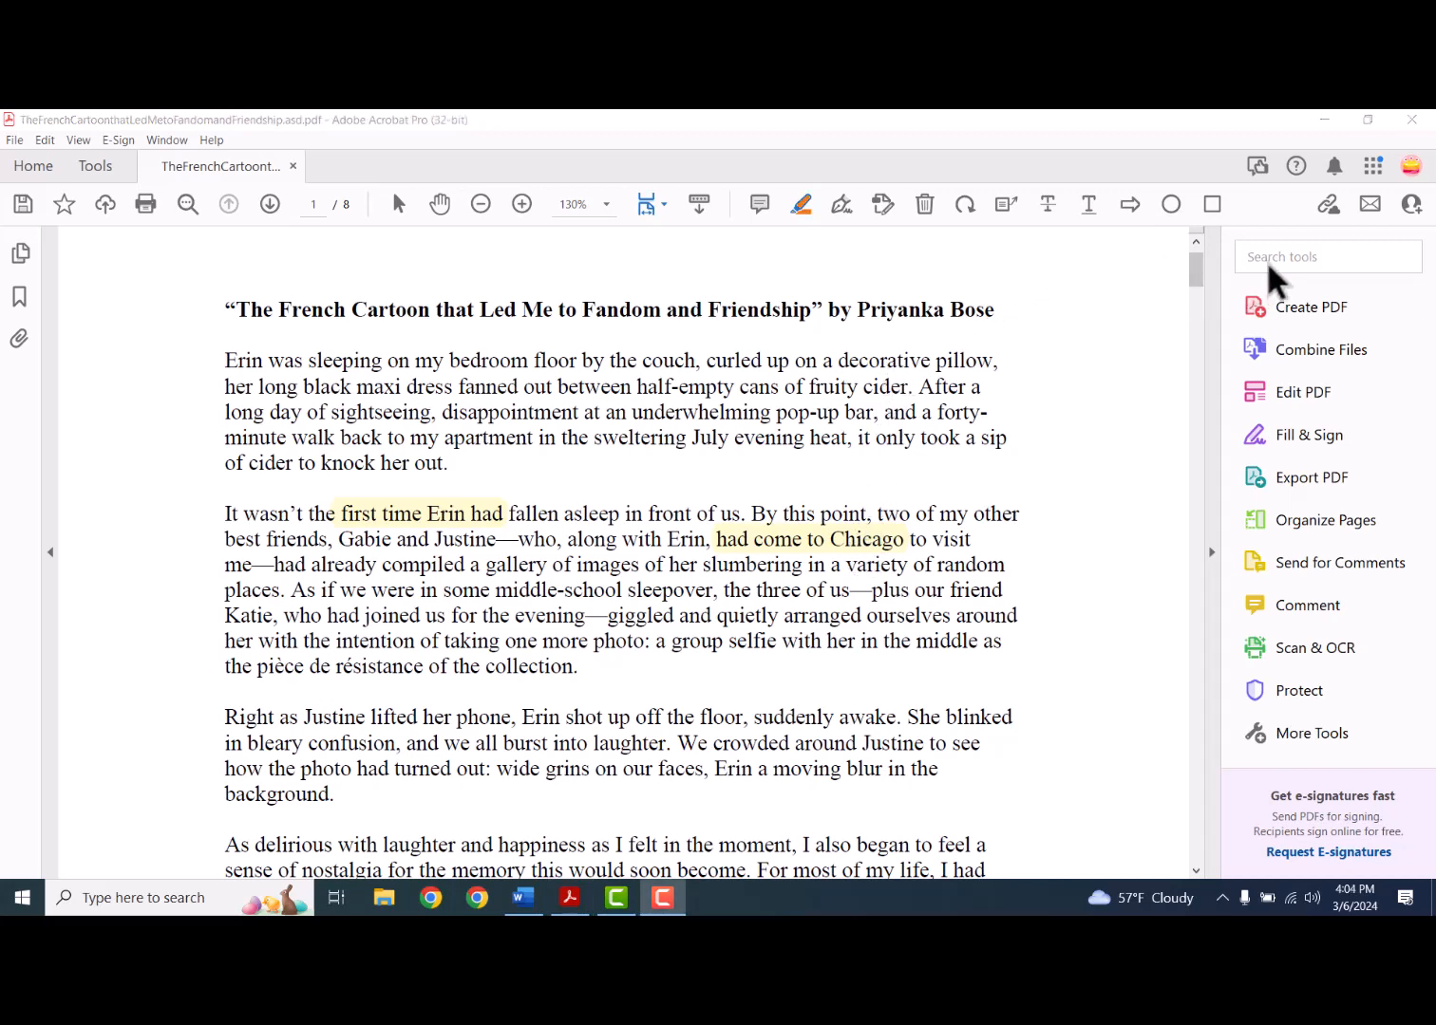
# - Set the highlighter to light pink with the Change color tool and highlight "evening—giggled and quietly" in the second paragraph
pyautogui.click(1278, 260)
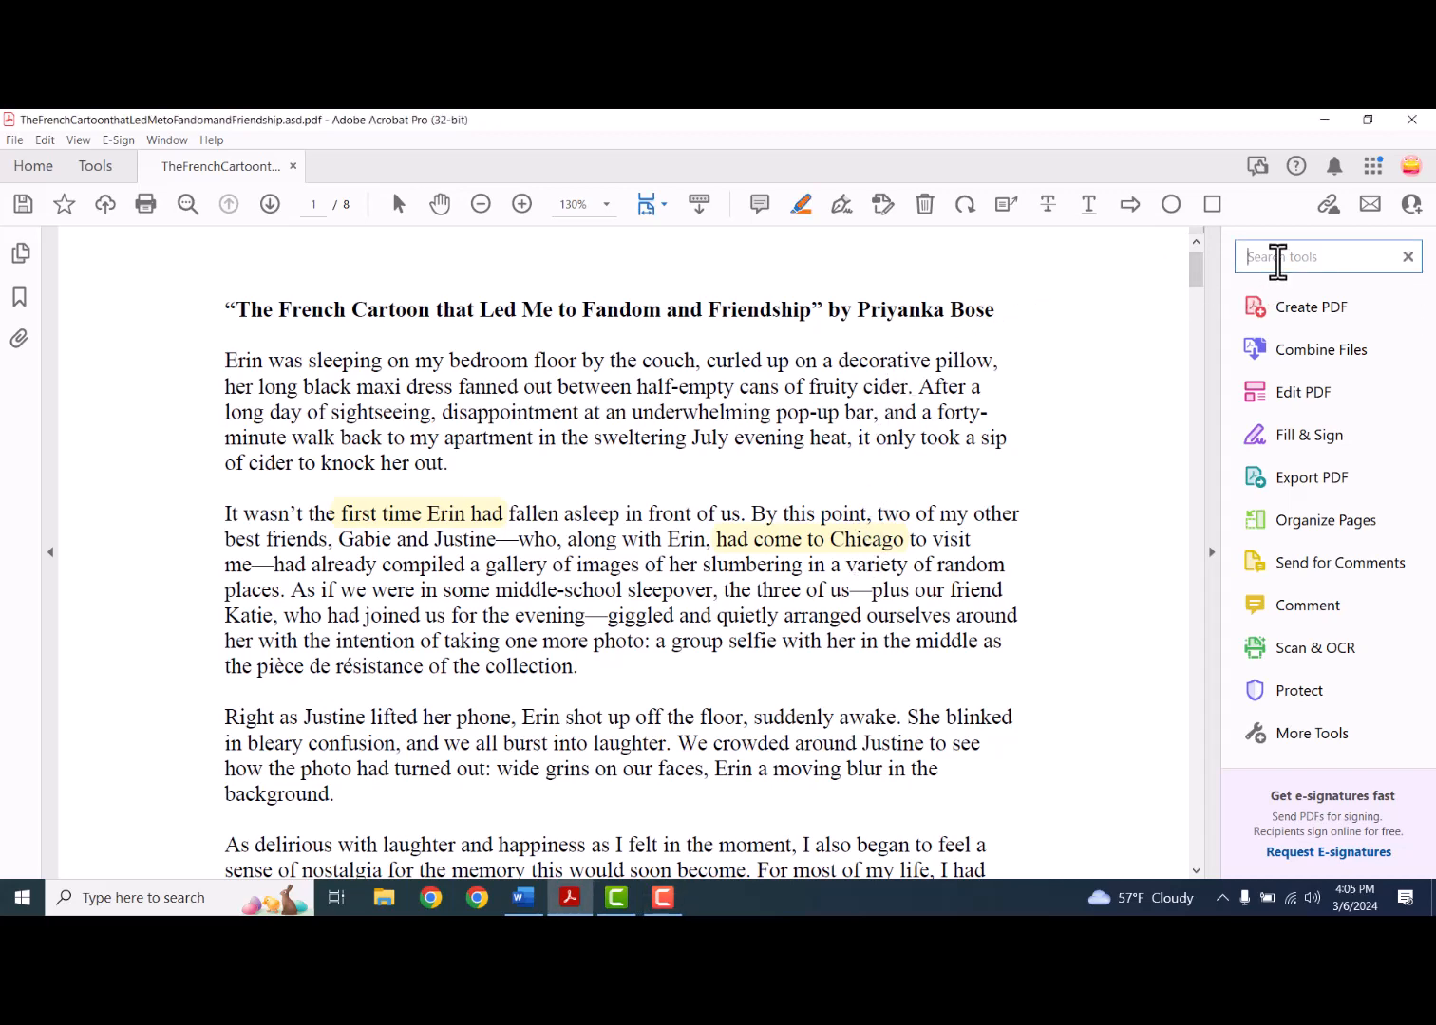
pyautogui.write('change')
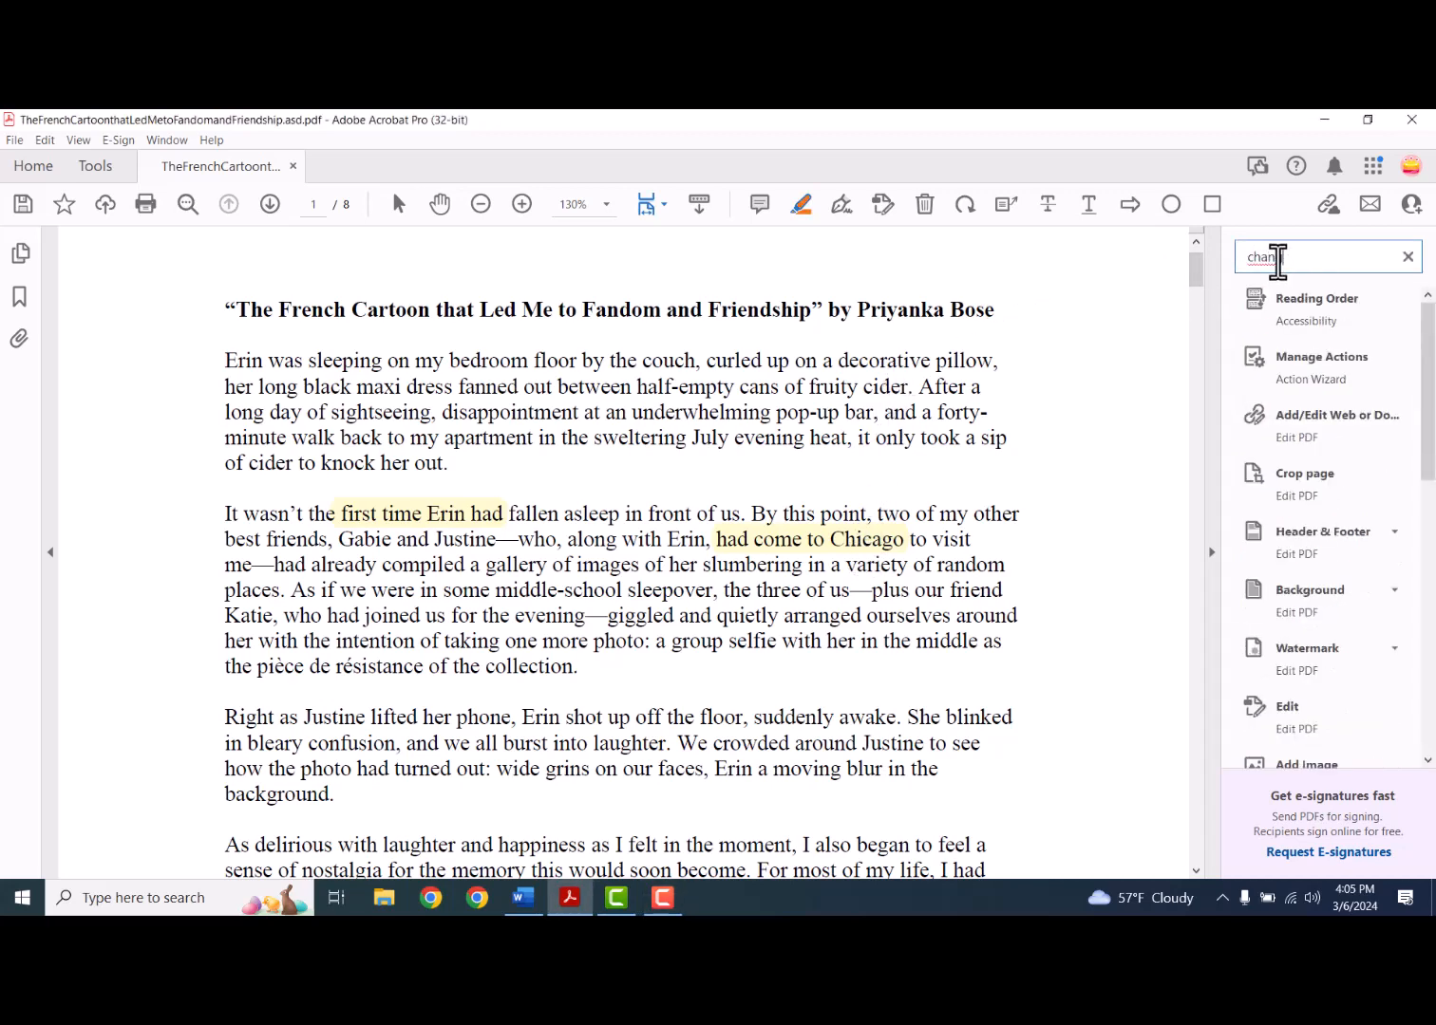
pyautogui.write(' col')
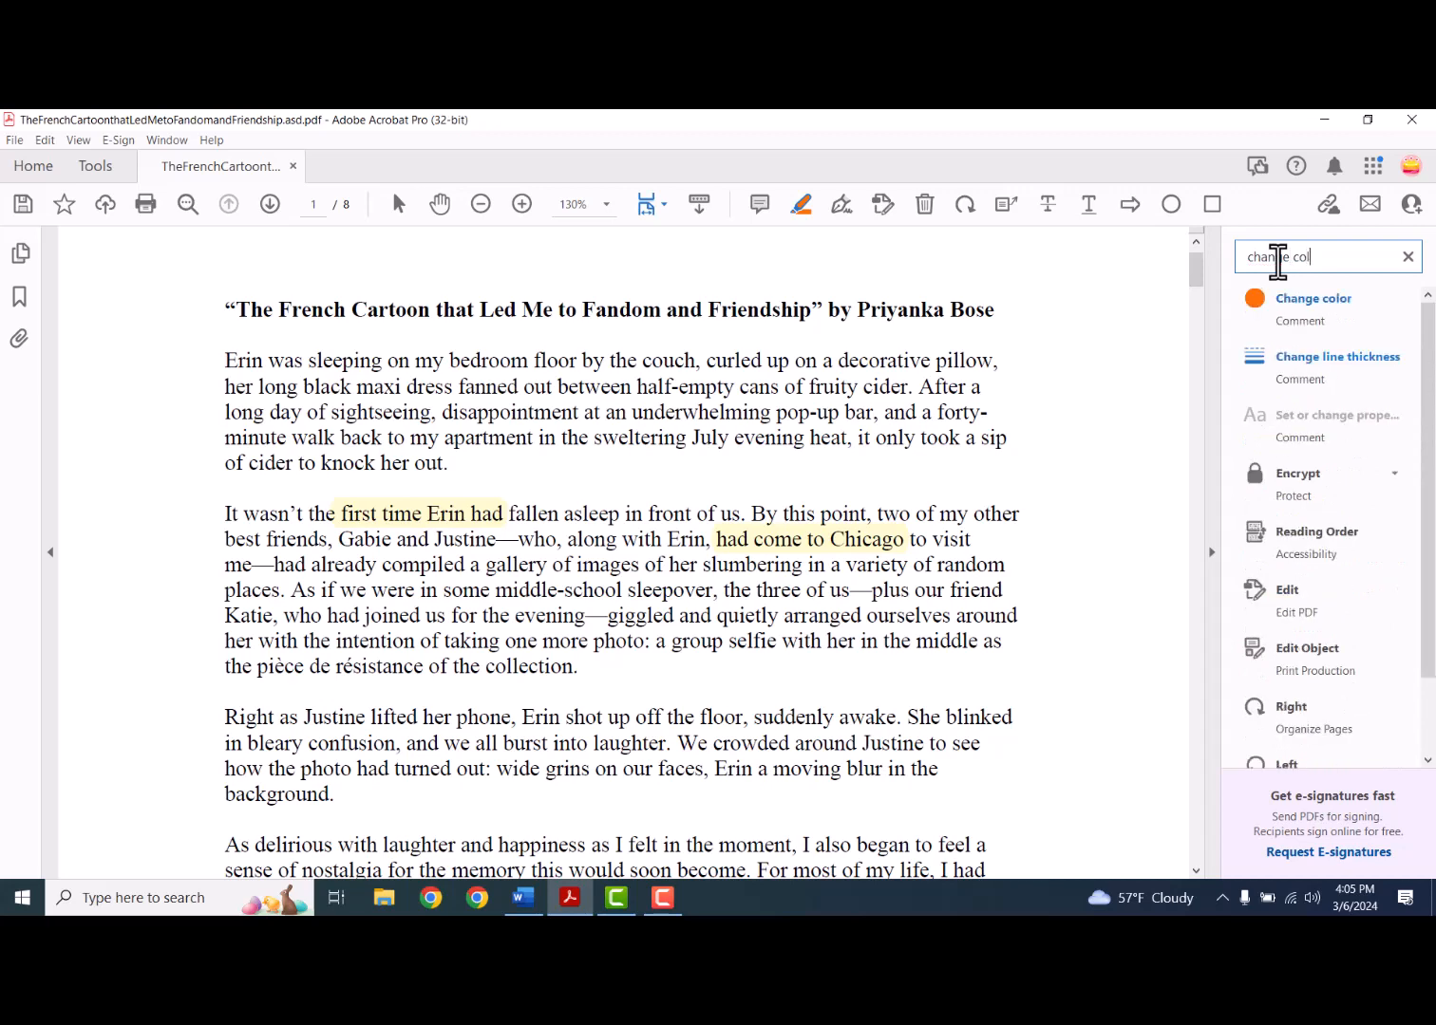
pyautogui.write('or')
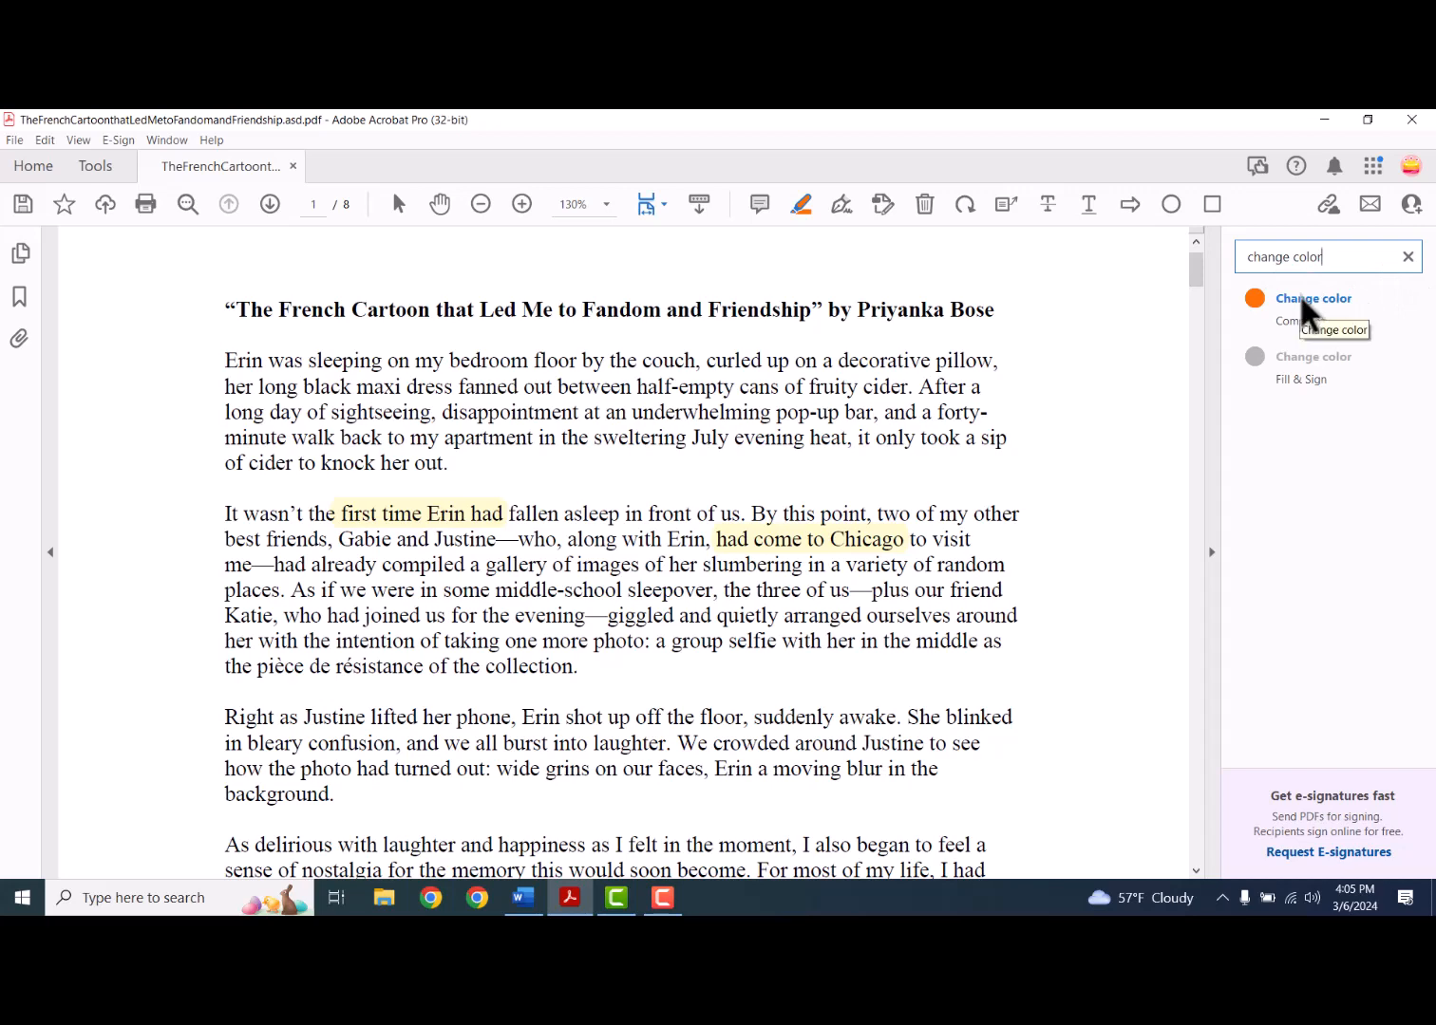
pyautogui.click(1302, 298)
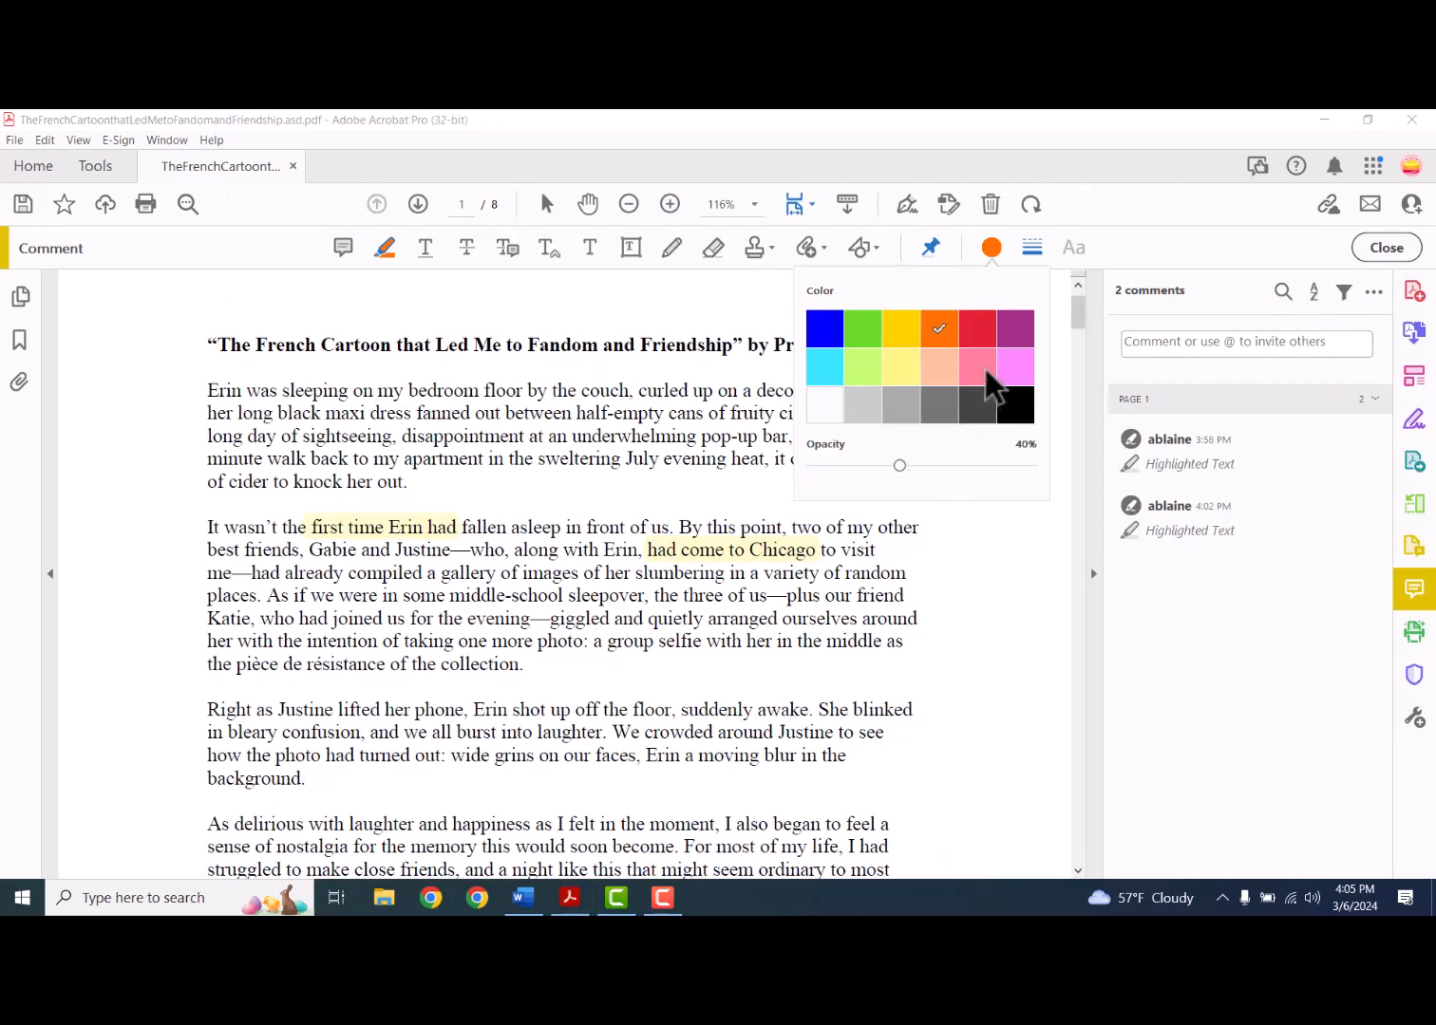
pyautogui.click(979, 369)
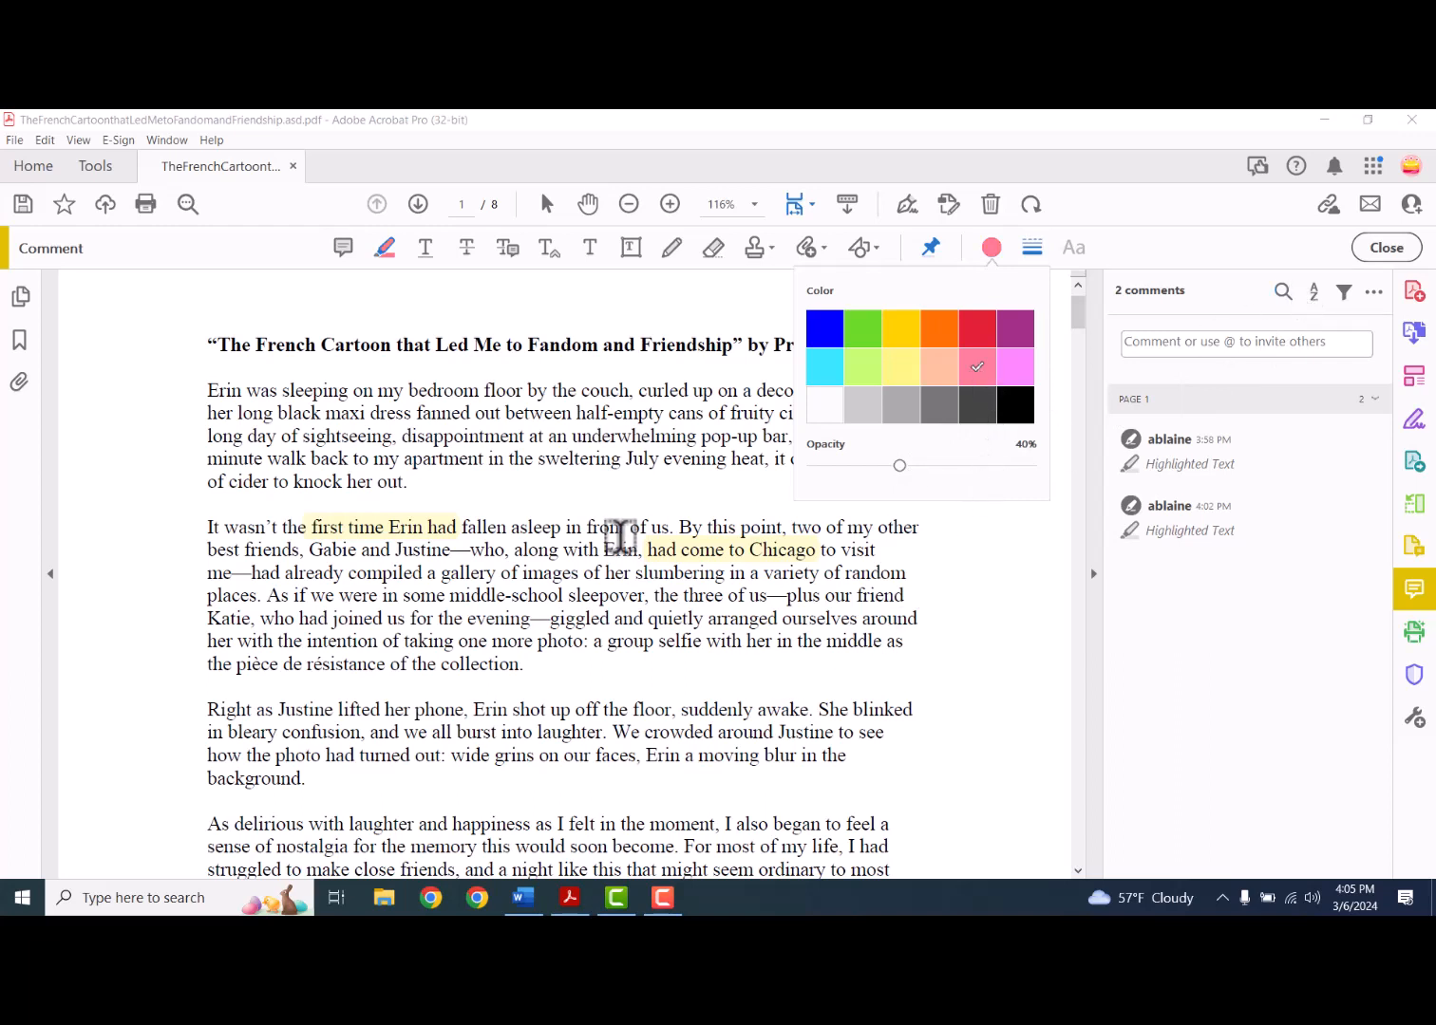
pyautogui.moveTo(466, 619); pyautogui.dragTo(704, 618)
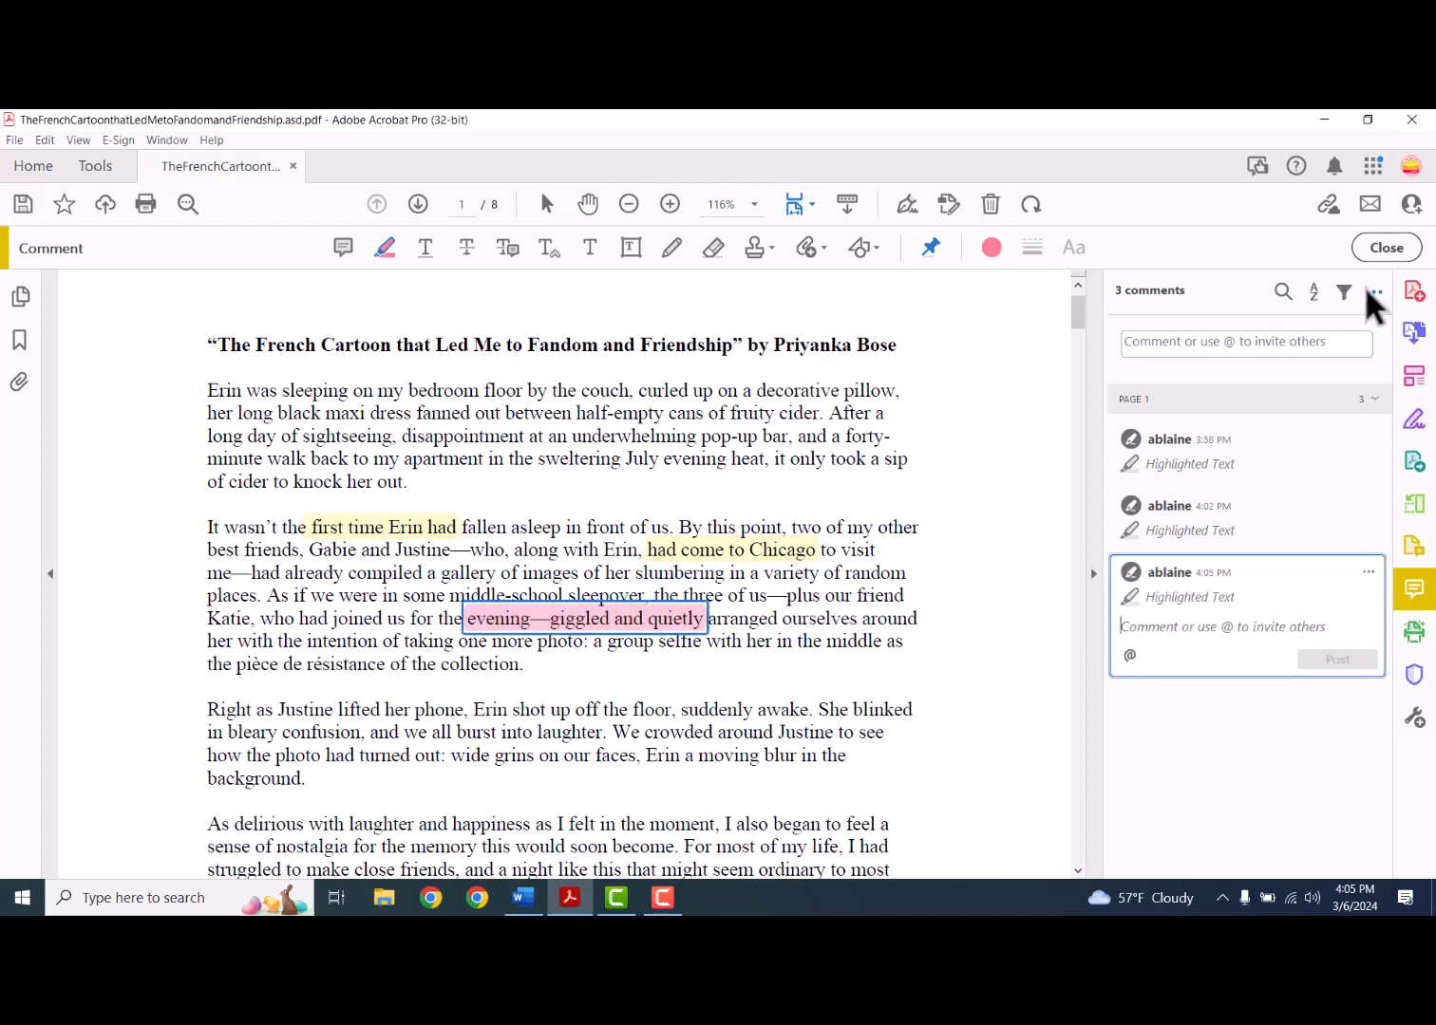
pyautogui.click(1384, 248)
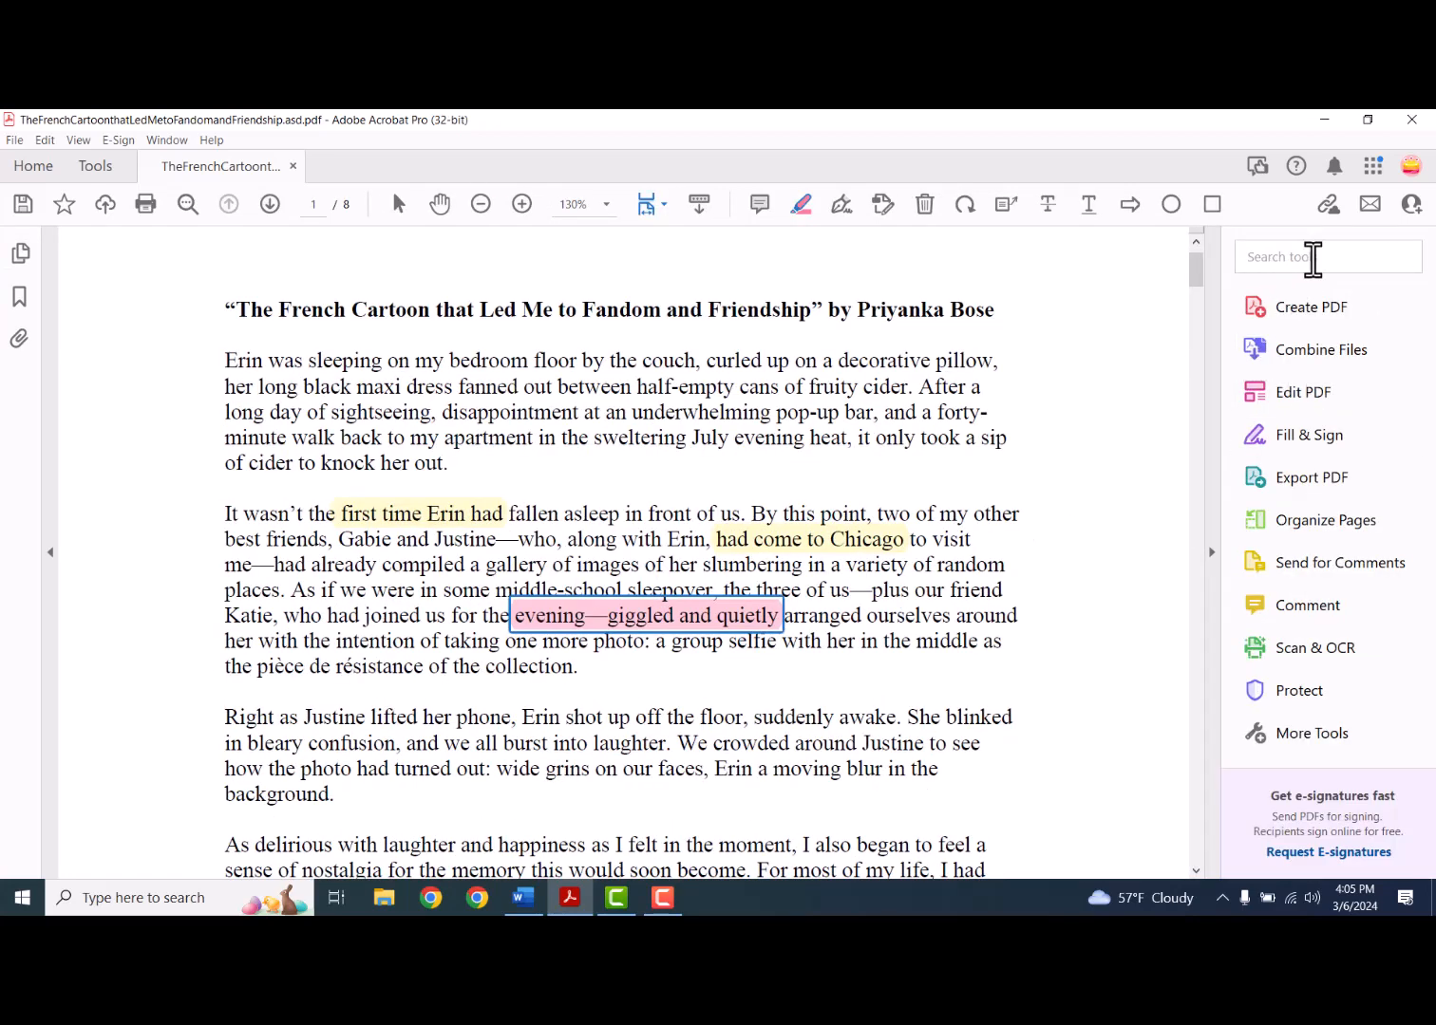
# - Bring up the search for more Acrobat tools
pyautogui.click(81, 141)
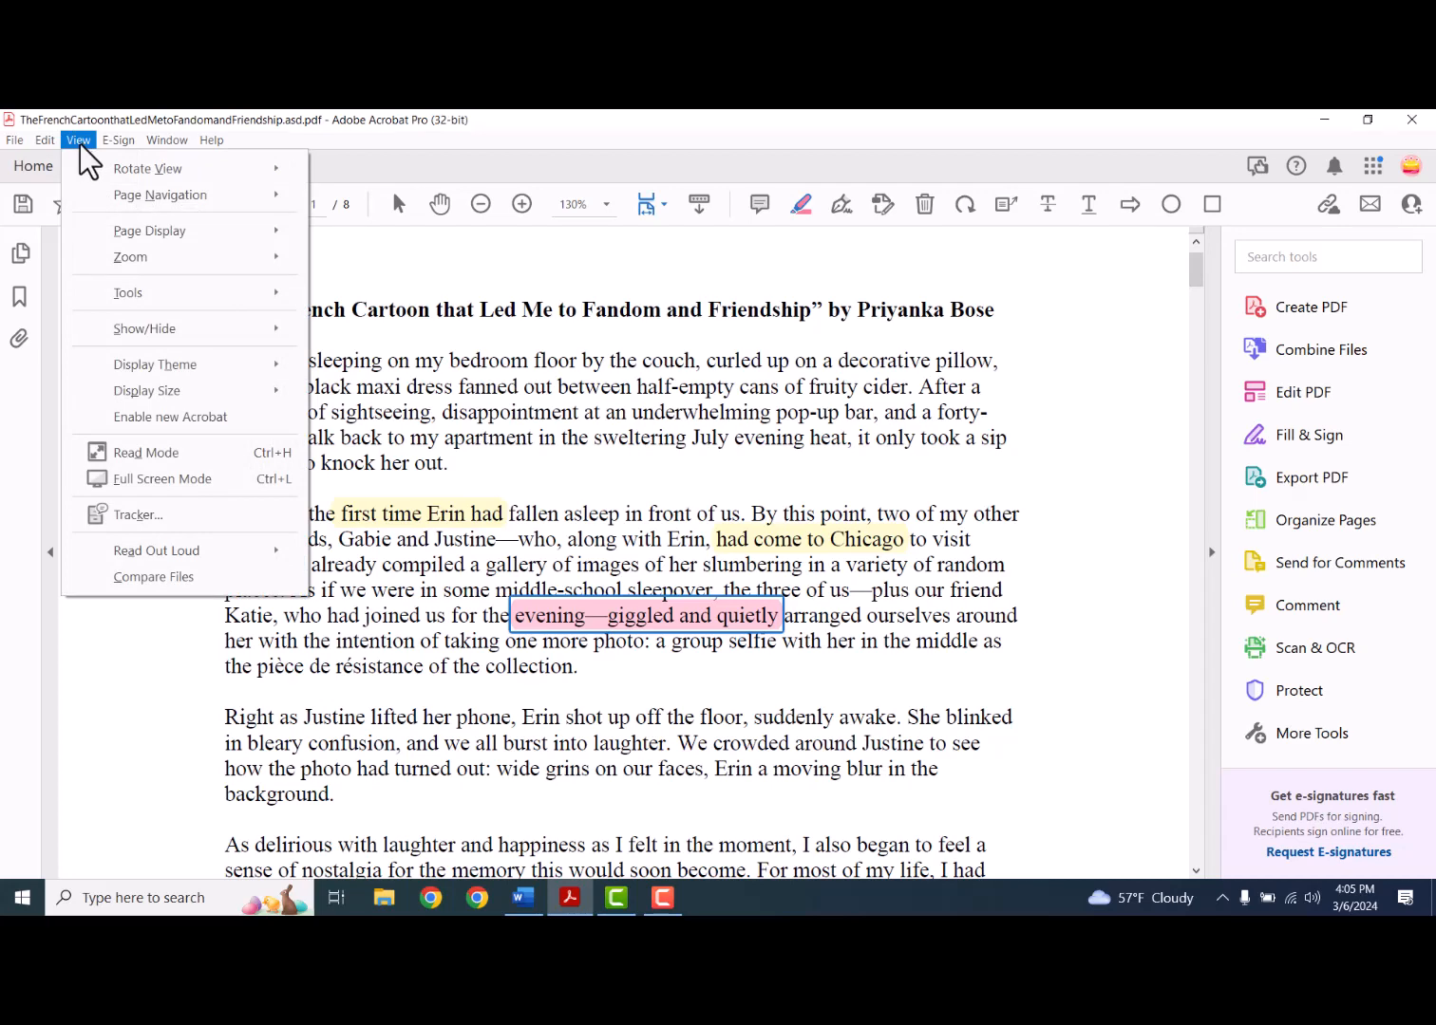
pyautogui.moveTo(51, 140)
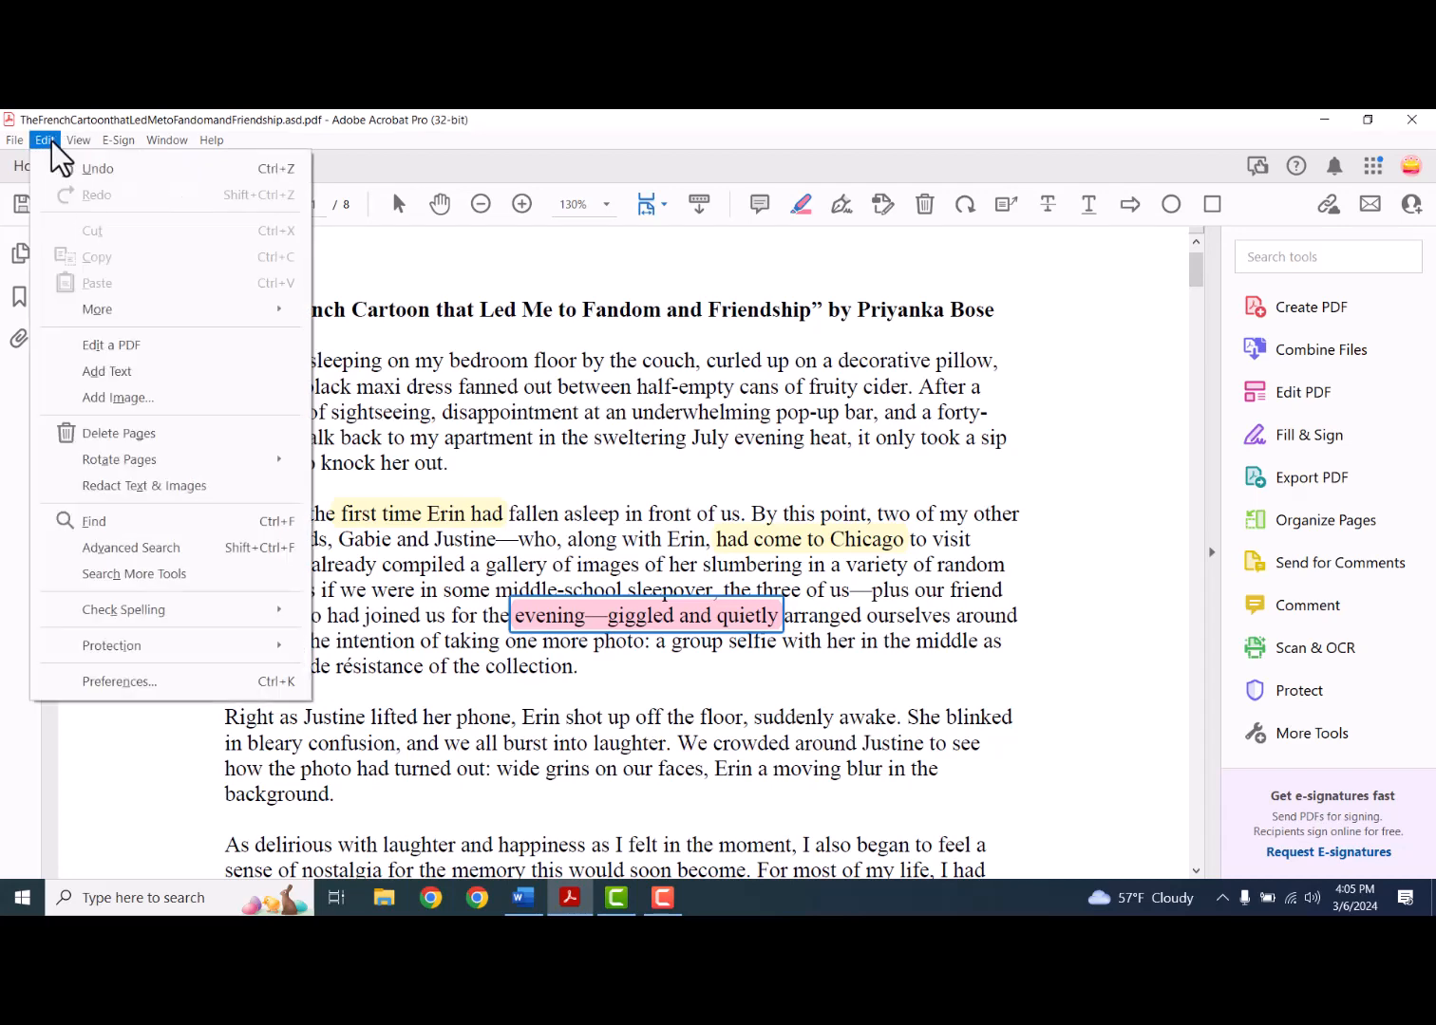
pyautogui.click(108, 581)
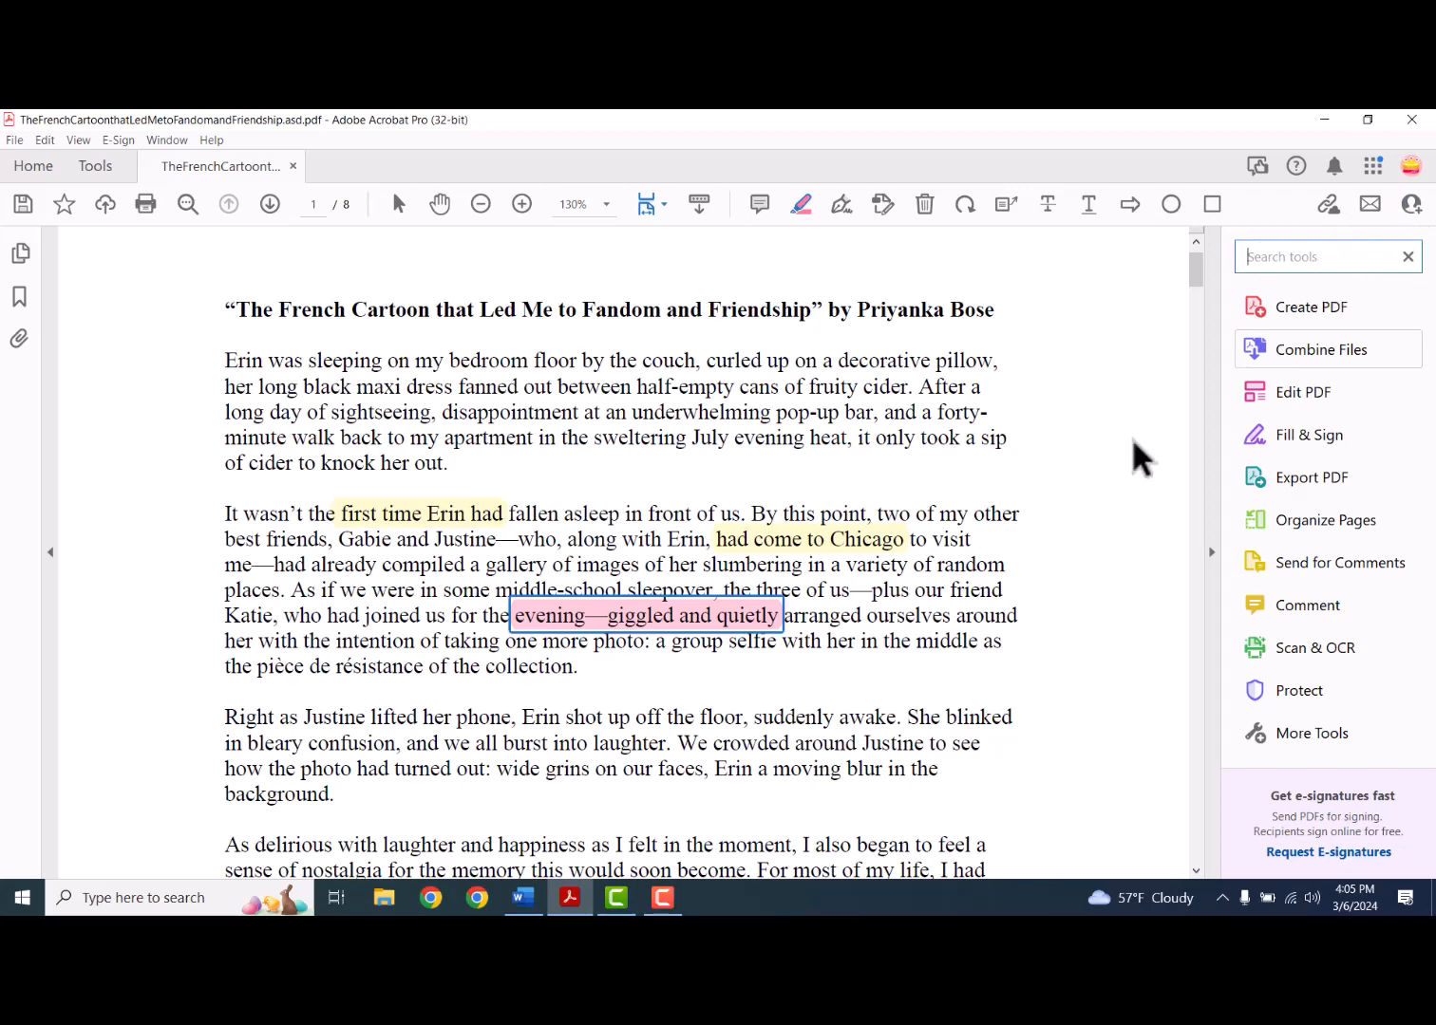
# - Underline "bleary confusion," in the third paragraph, which begins "Right as Justine lifted her phone"
pyautogui.scroll(-3, 343, 683)
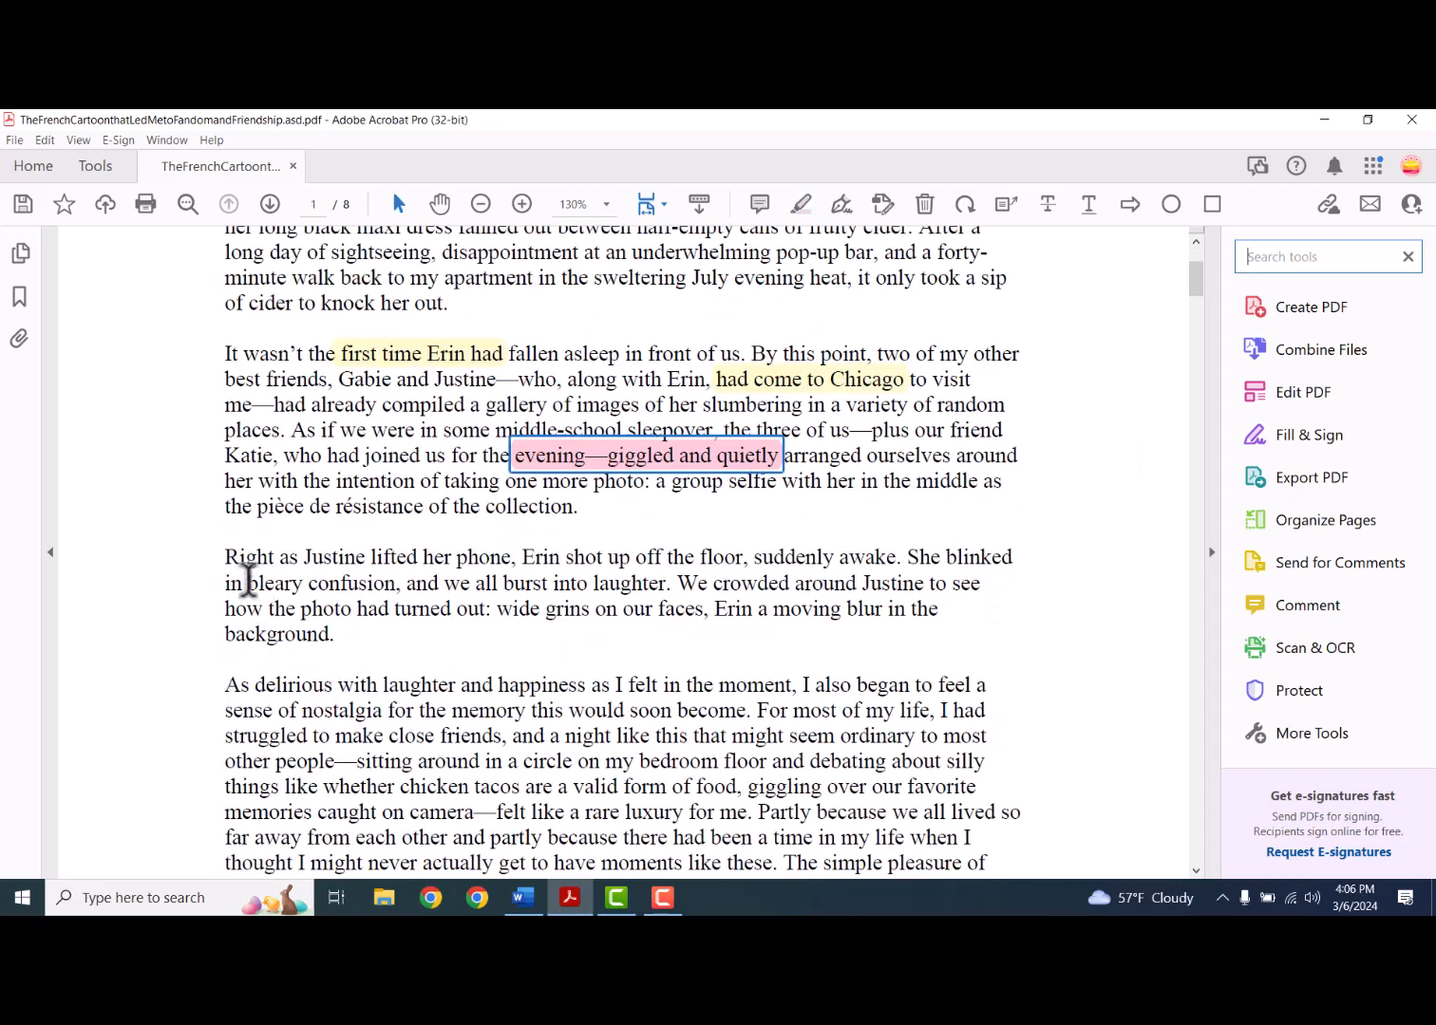
pyautogui.moveTo(247, 581); pyautogui.dragTo(369, 579)
pyautogui.moveTo(403, 582); pyautogui.dragTo(403, 582)
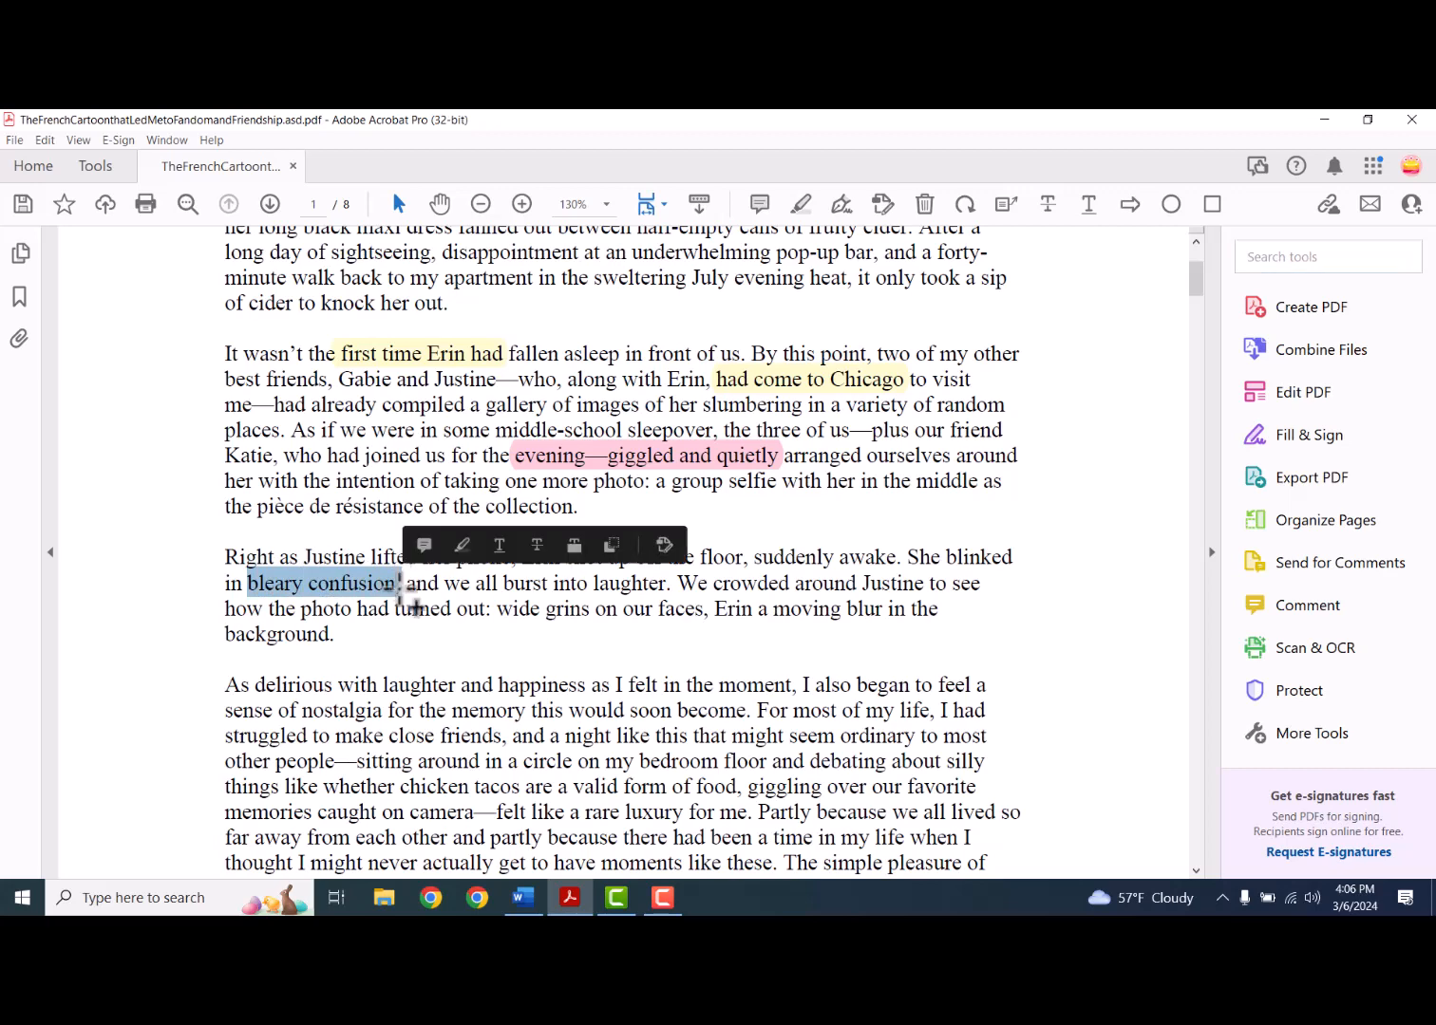
pyautogui.click(1088, 206)
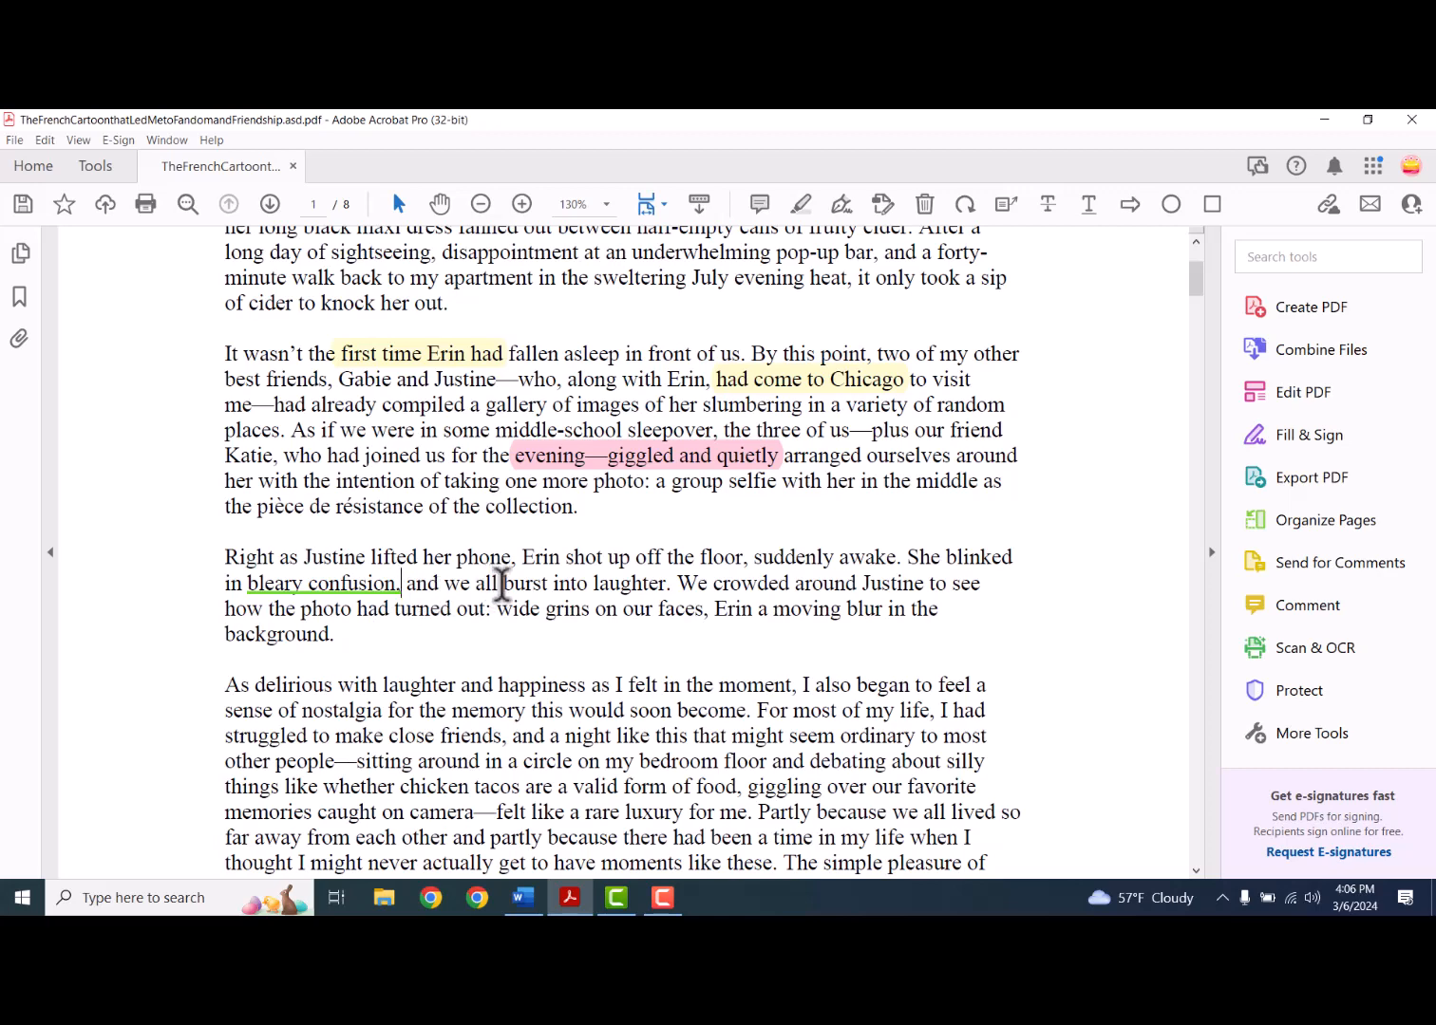
# - Strike through "burst into laughter" in the paragraph that begins "Right as Justine lifted her phone"
pyautogui.moveTo(501, 583); pyautogui.dragTo(618, 567)
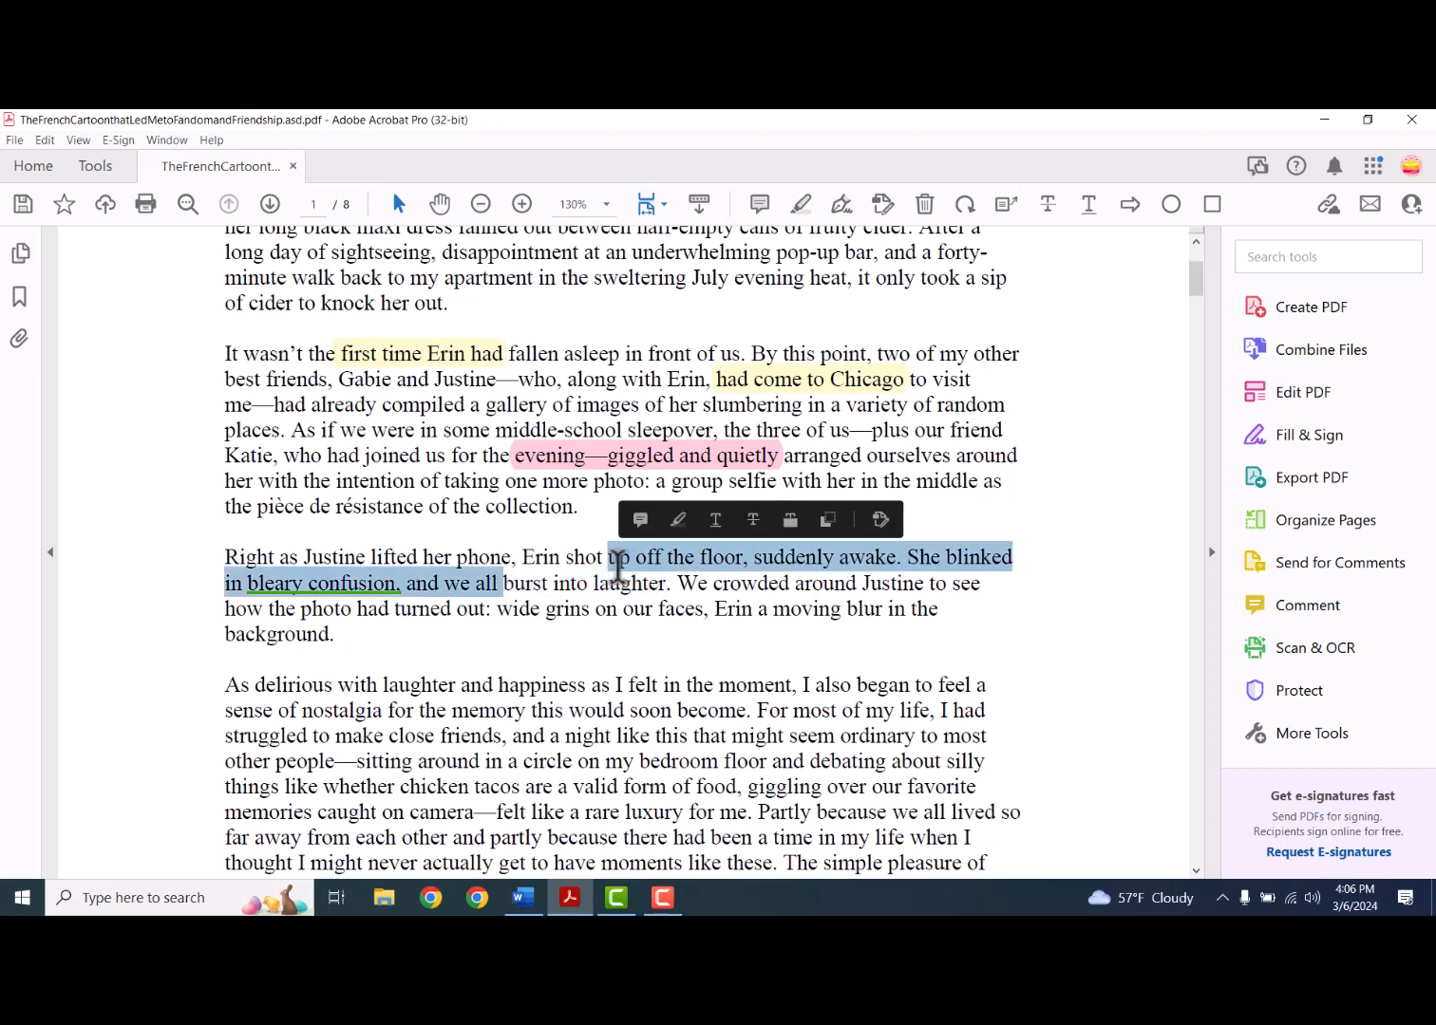
pyautogui.click(539, 585)
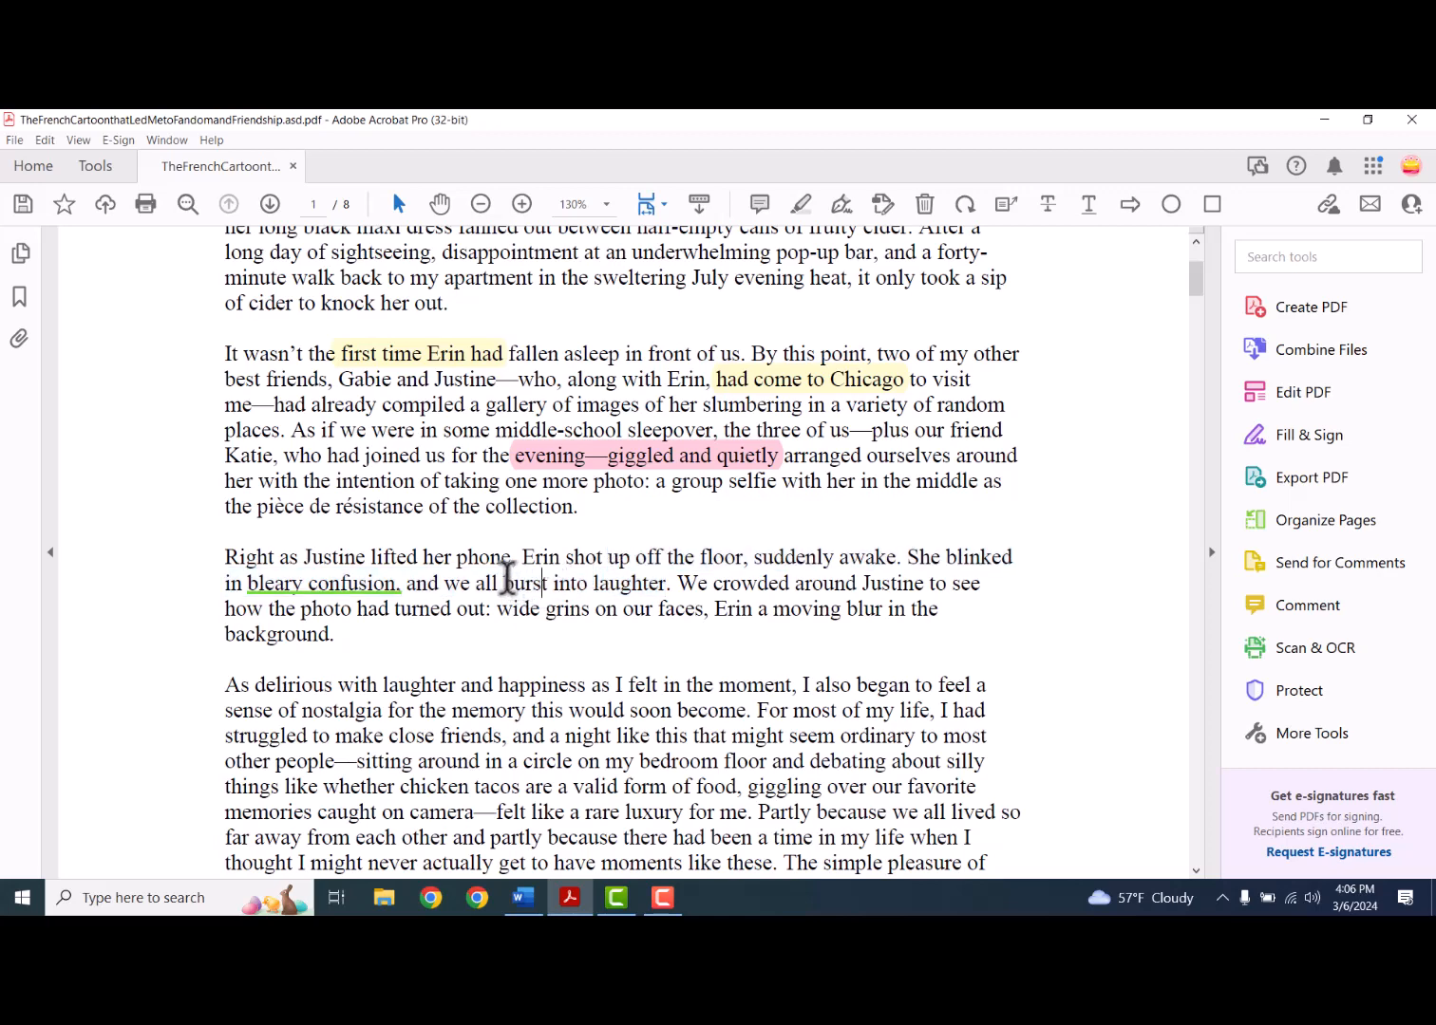
pyautogui.moveTo(503, 583); pyautogui.dragTo(666, 584)
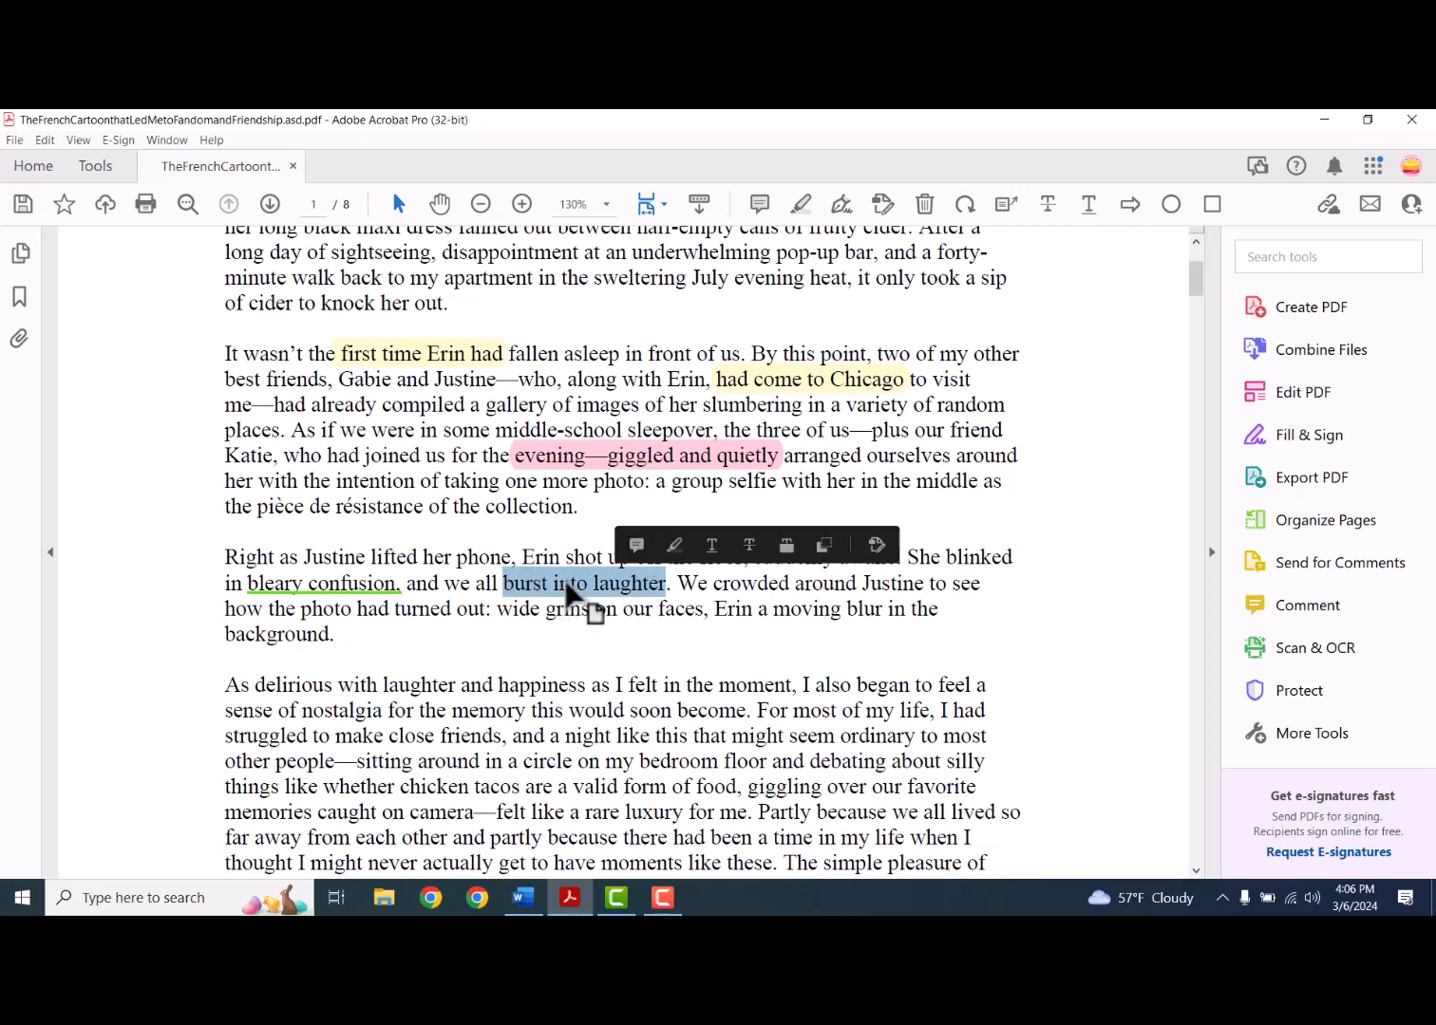
pyautogui.click(749, 545)
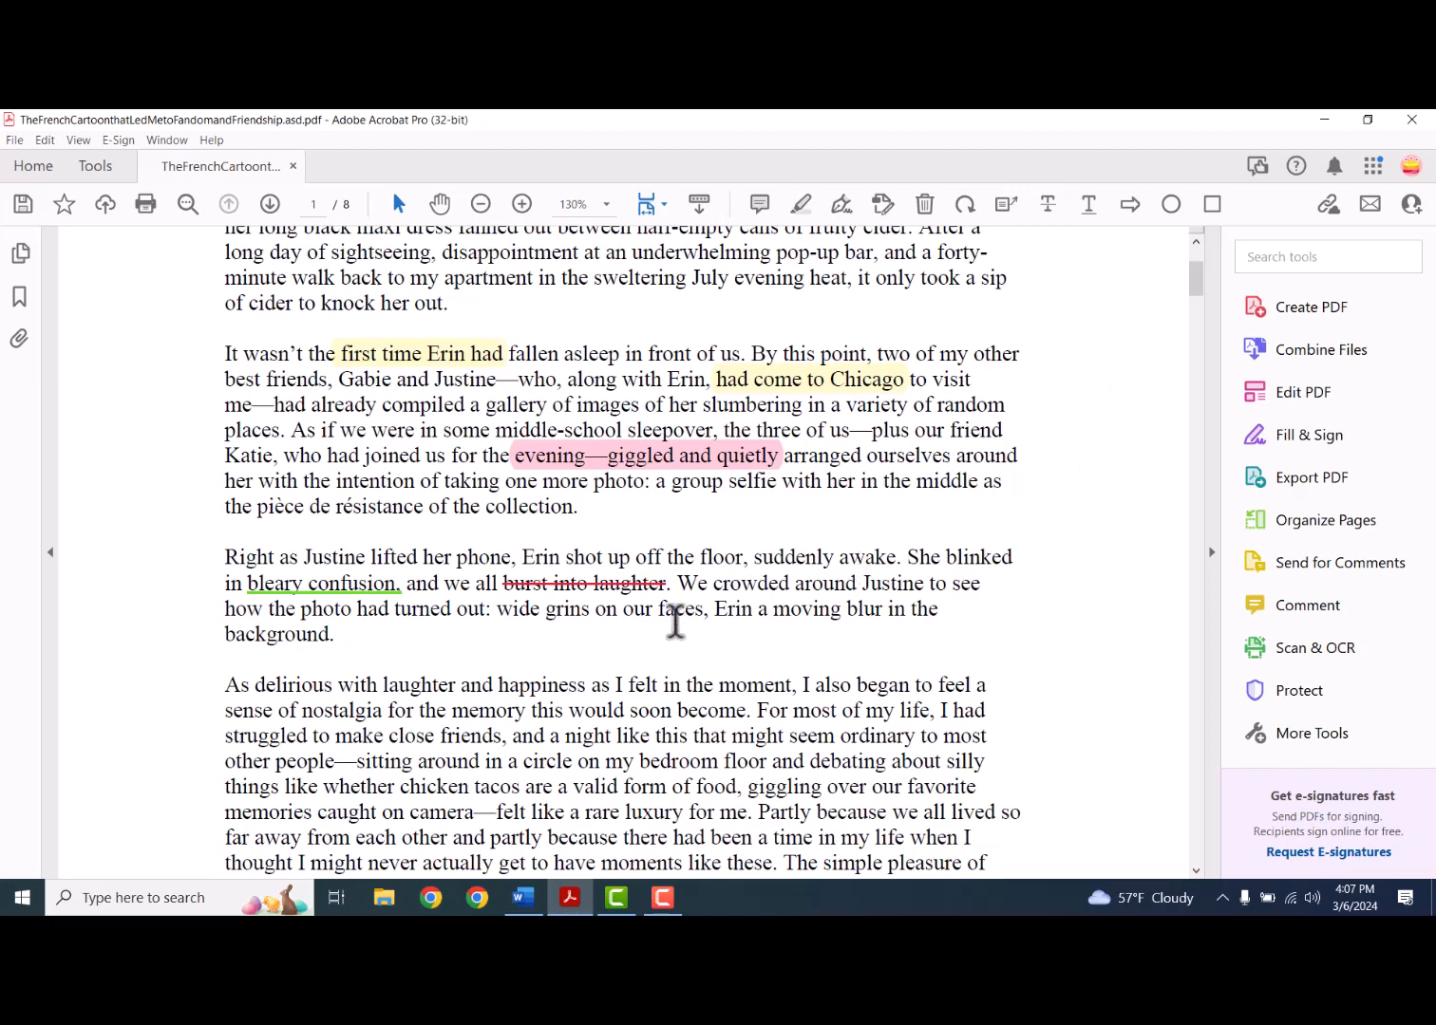
# - Attach the comment "this could be more clear" to "with laughter and happiness as I" in the paragraph beginning "As delirious" and post it
pyautogui.moveTo(370, 682); pyautogui.dragTo(622, 684)
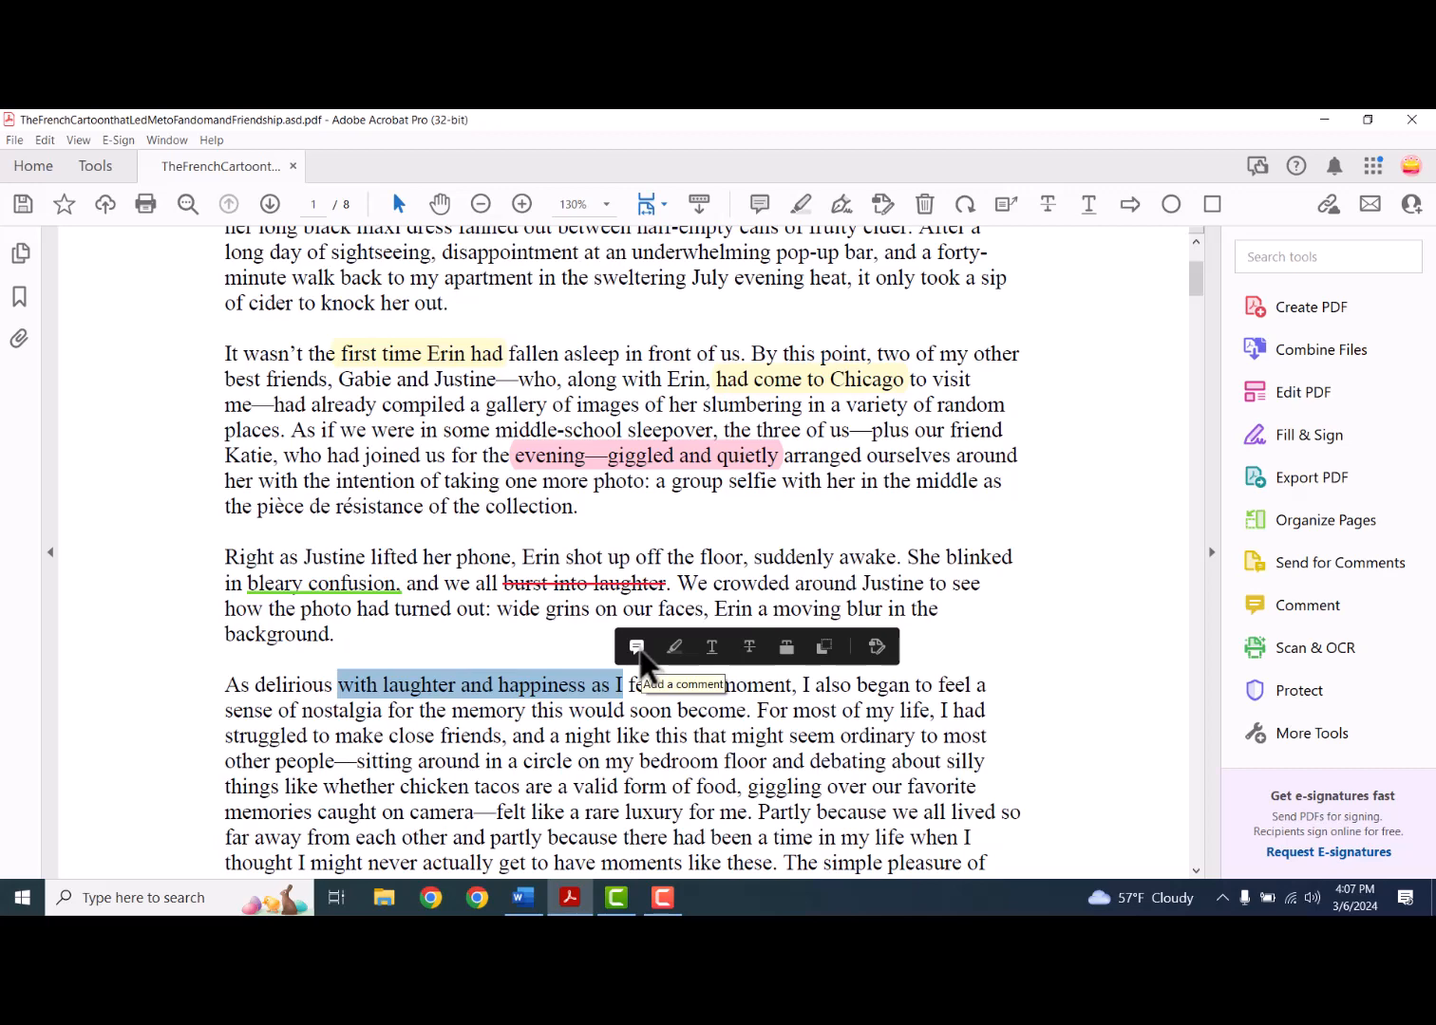
pyautogui.click(637, 649)
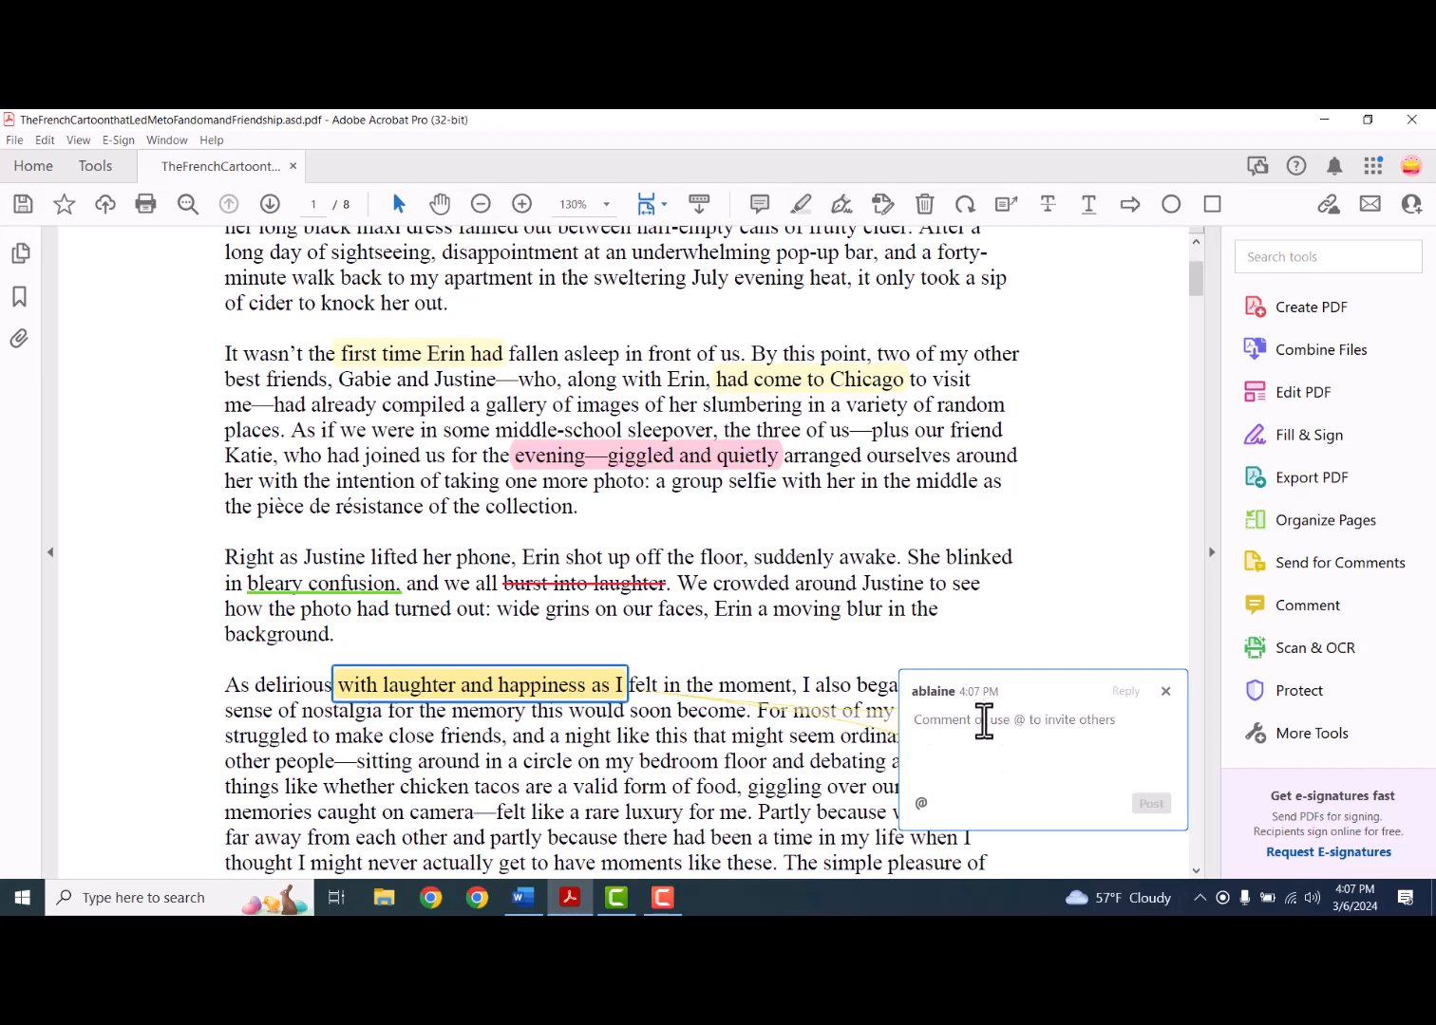
pyautogui.rightClick(1025, 744)
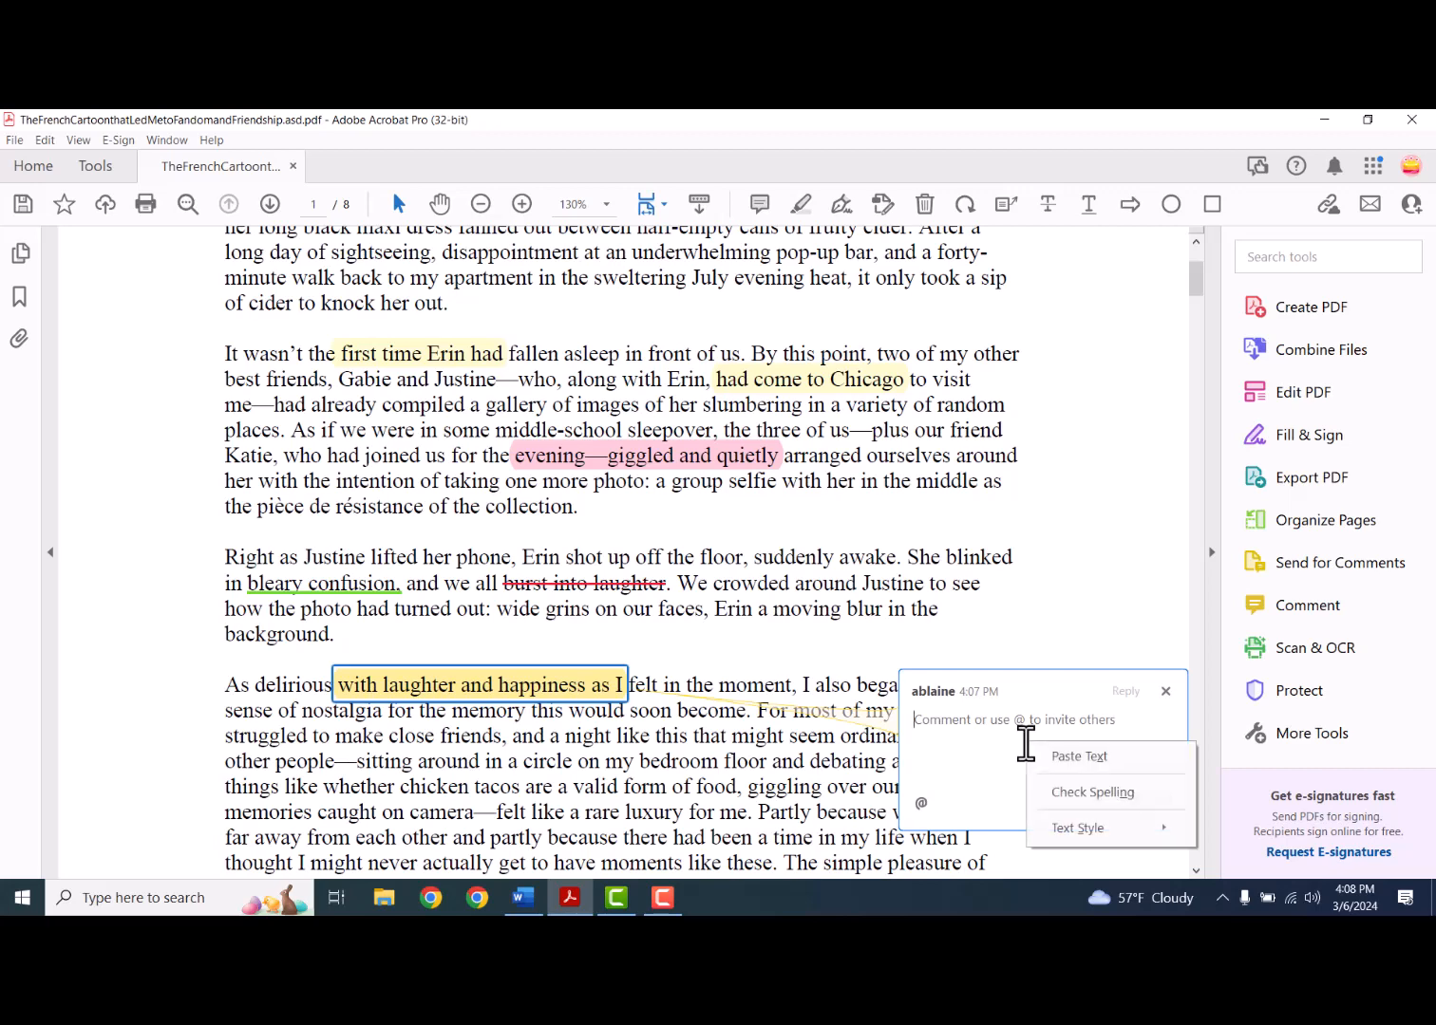
pyautogui.click(948, 724)
pyautogui.write('this co')
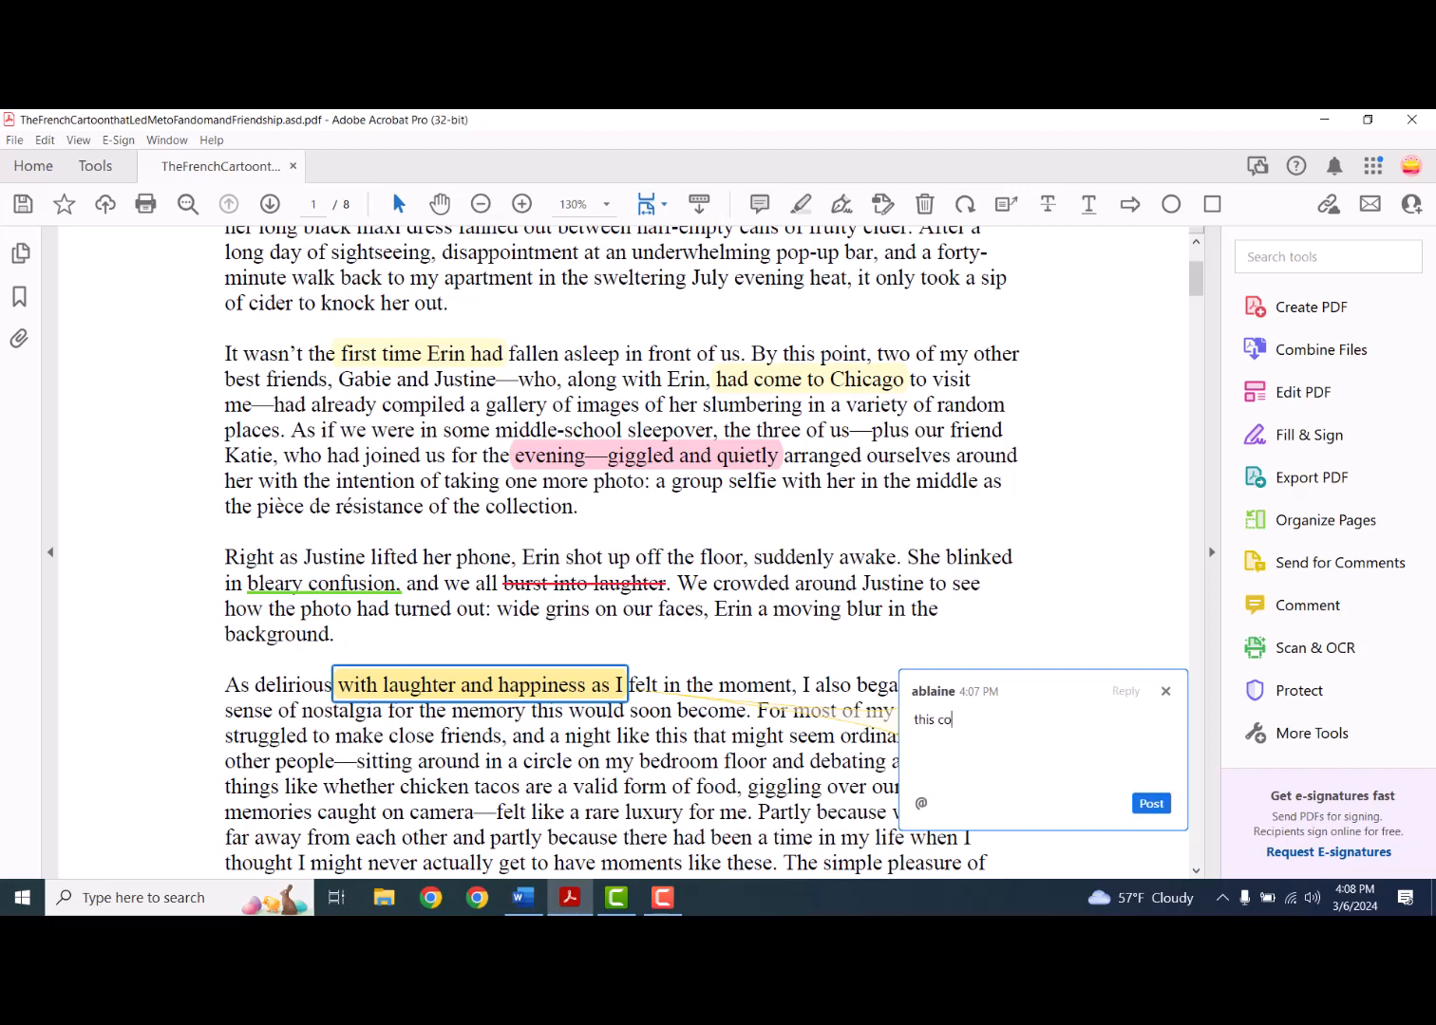
pyautogui.write('uld be more clear')
pyautogui.click(1154, 803)
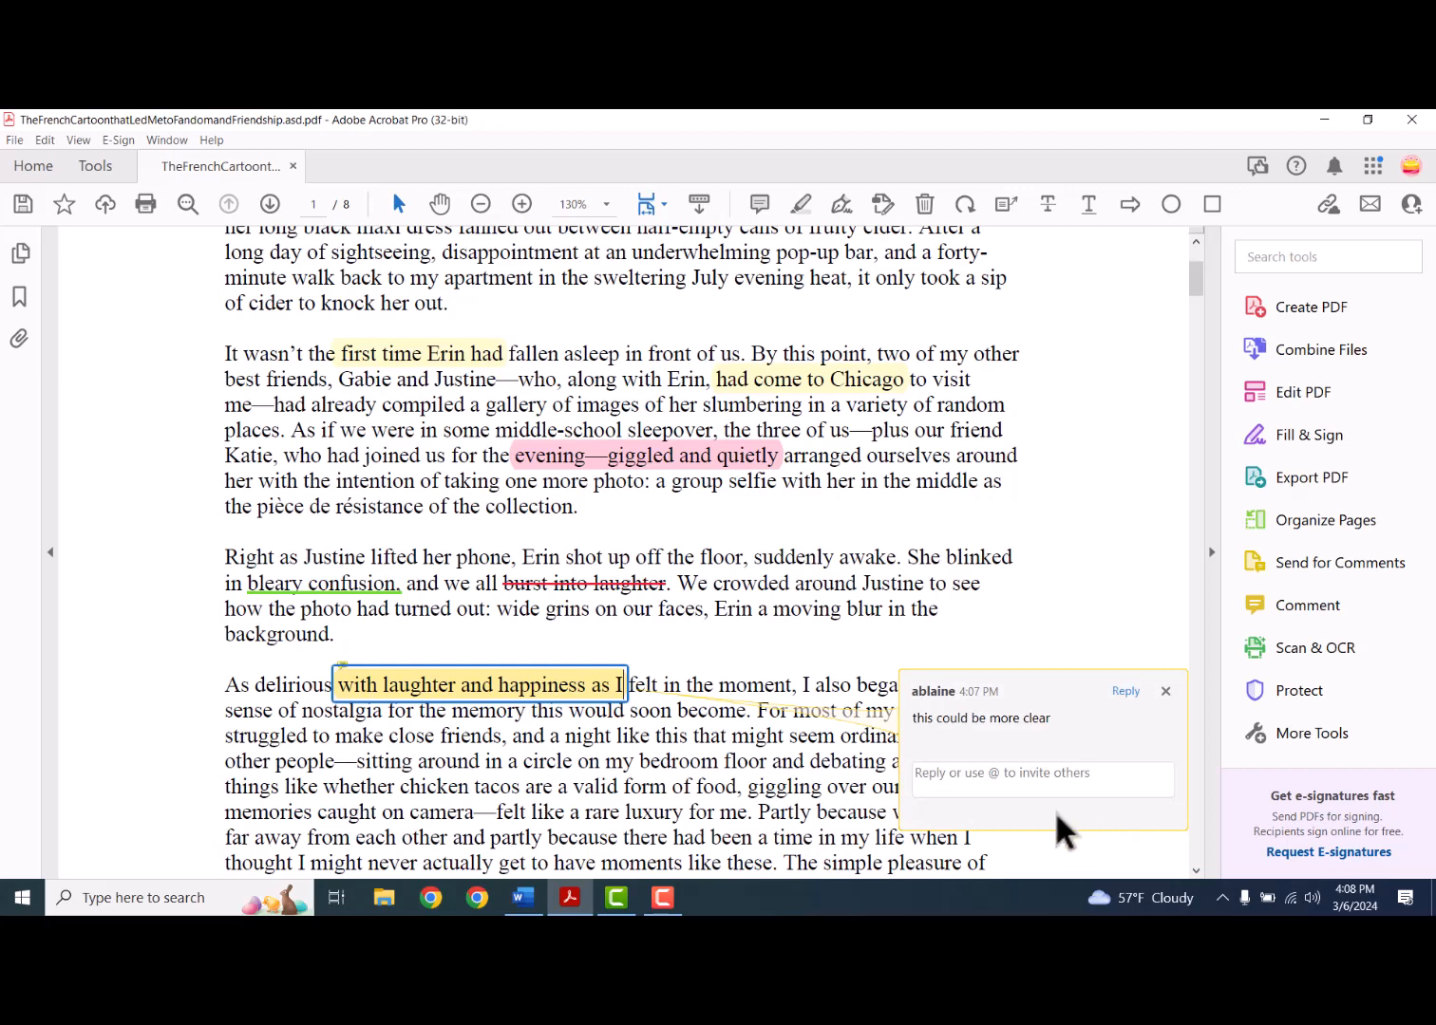
# - Mark "around in a circle" in the "As delirious" paragraph with the sticky note tool and close its empty comment
pyautogui.scroll(-2, 809, 774)
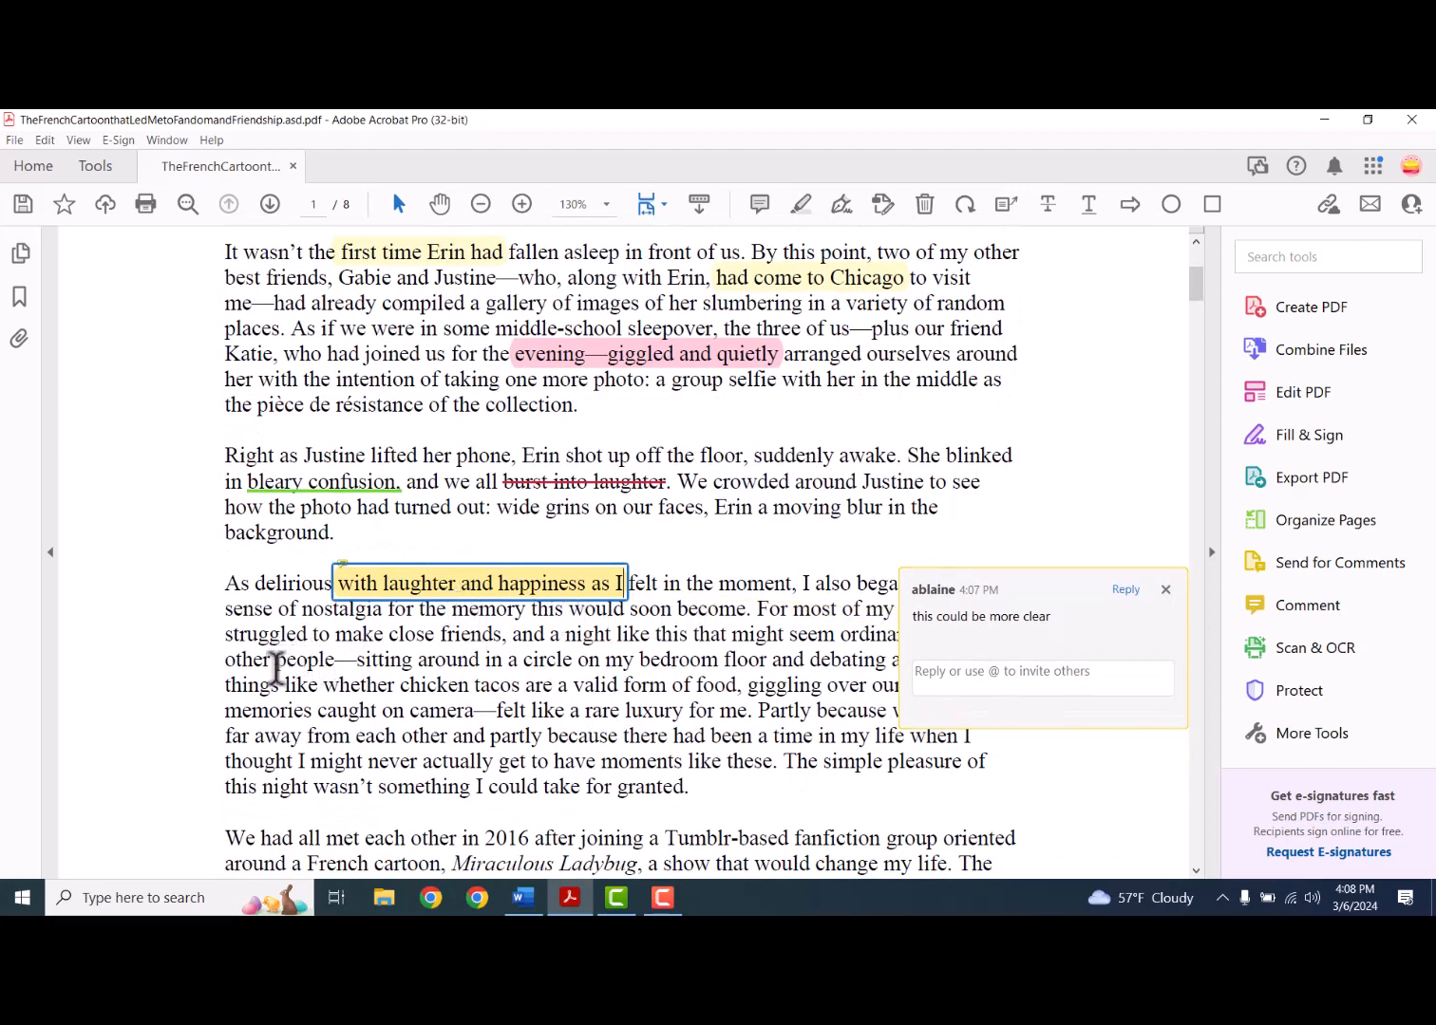
pyautogui.moveTo(220, 660); pyautogui.dragTo(527, 662)
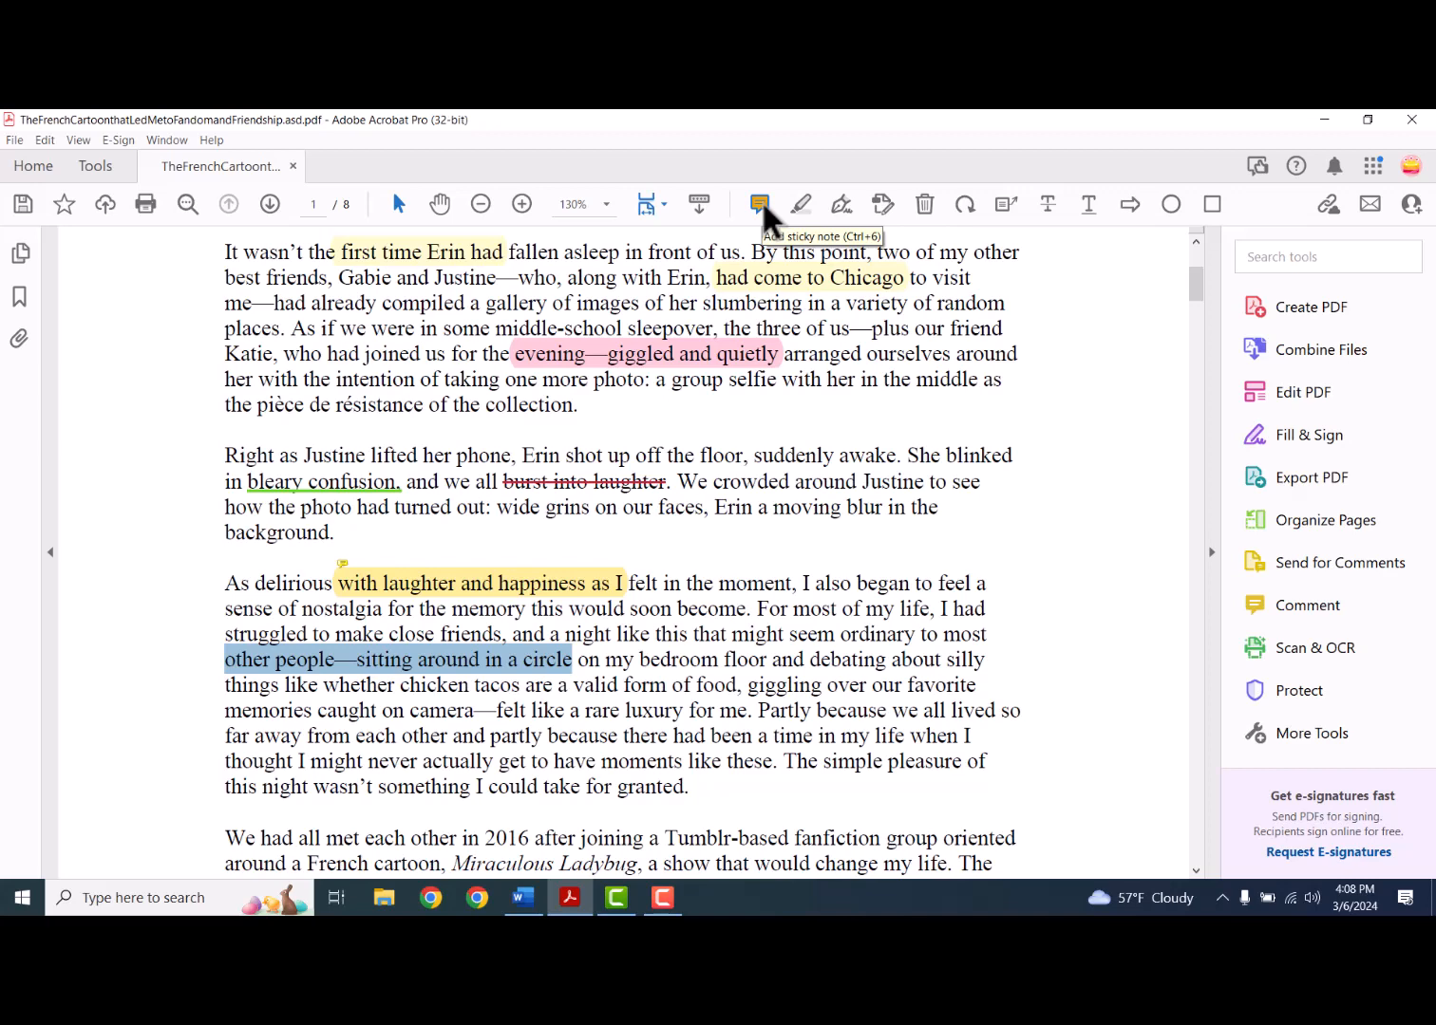
pyautogui.click(759, 203)
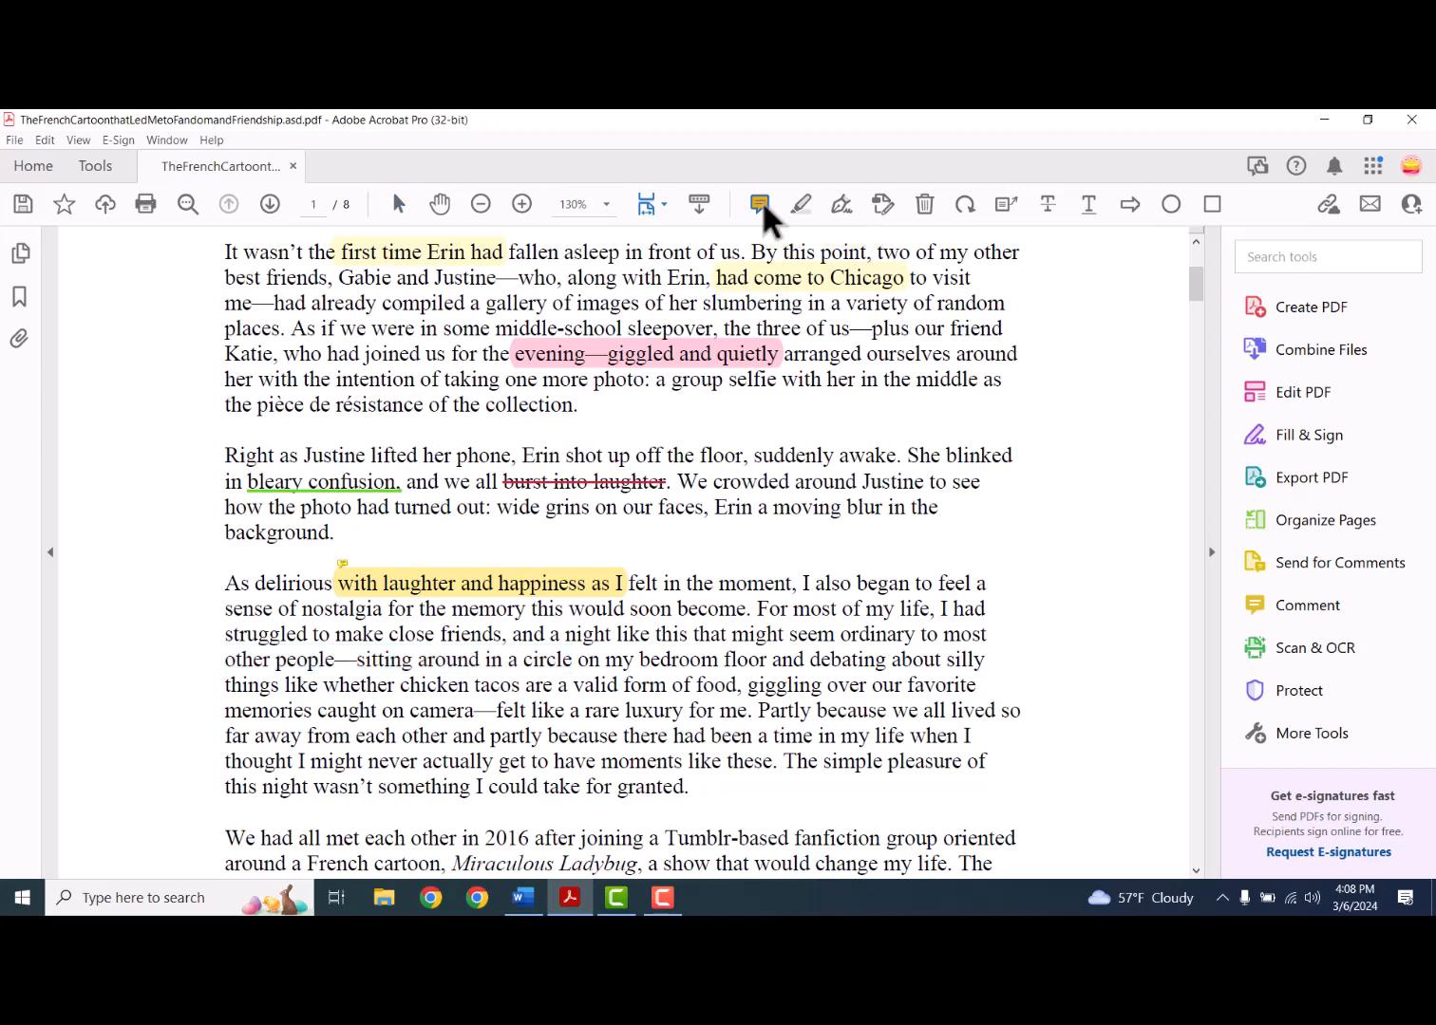
pyautogui.moveTo(427, 659); pyautogui.dragTo(513, 655)
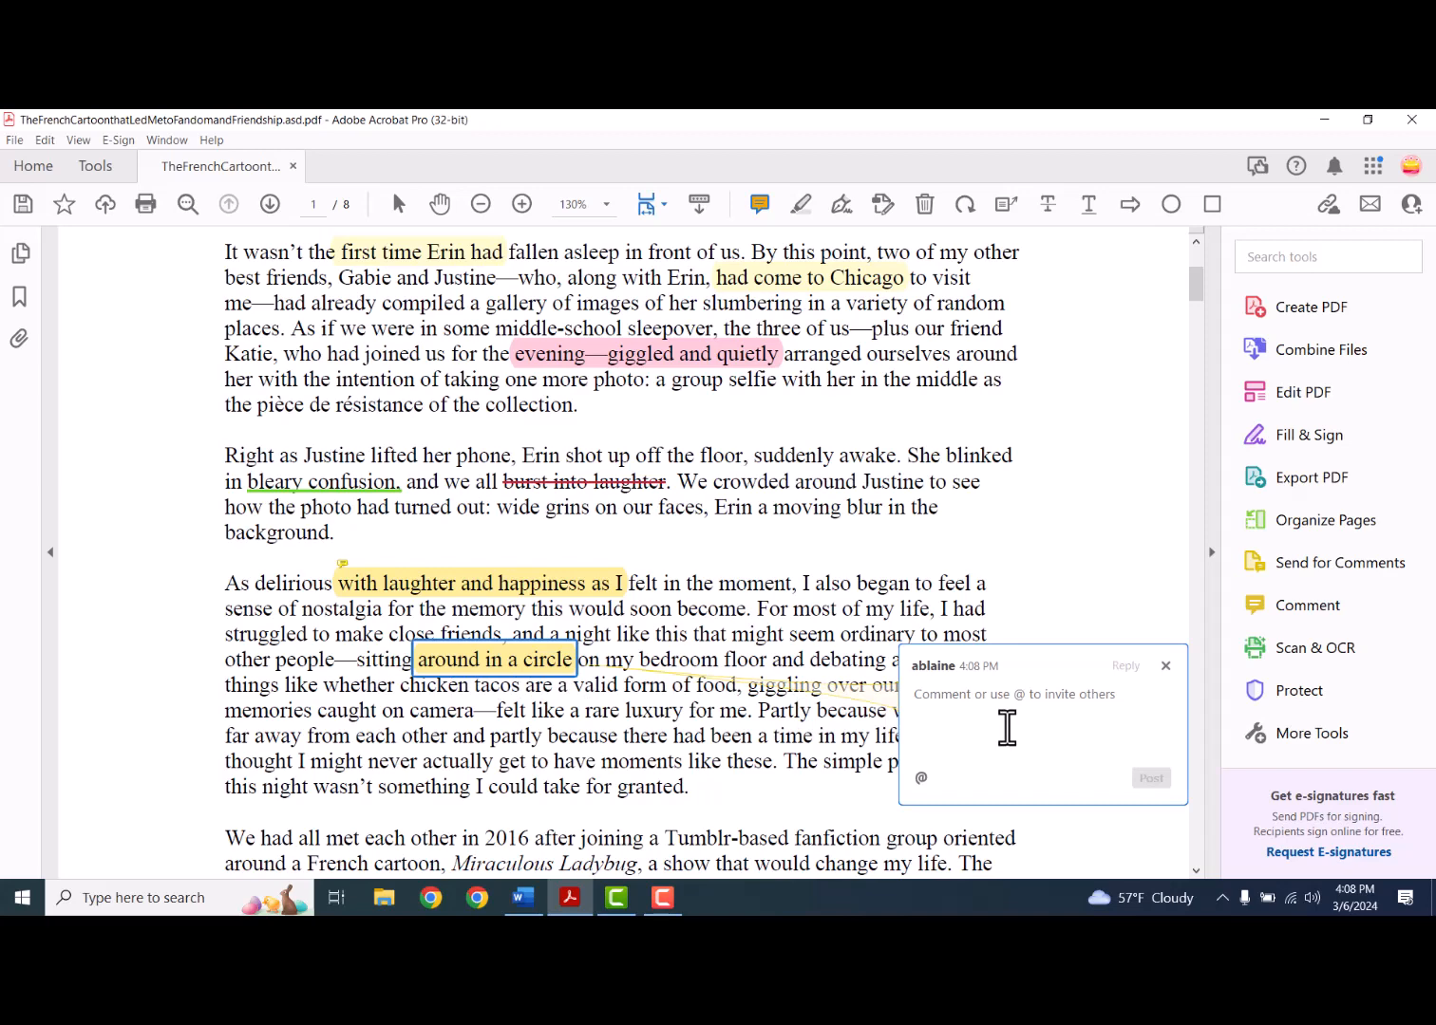
pyautogui.click(1166, 668)
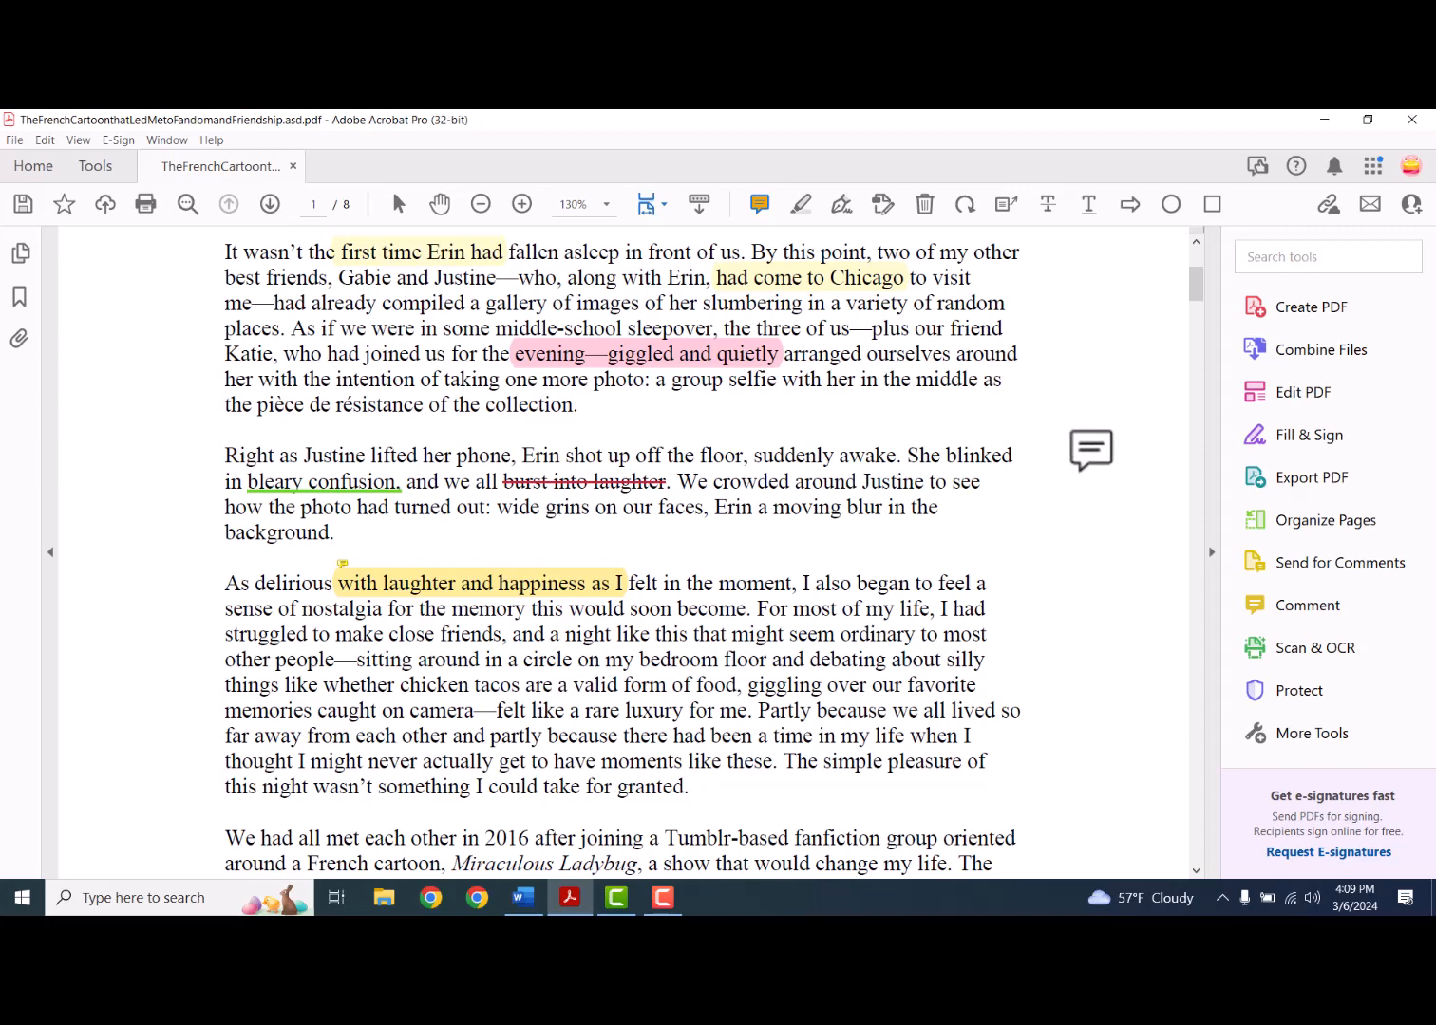
# - Draw an oval around "2016" in the paragraph that begins "We had all met each other"
pyautogui.click(1169, 203)
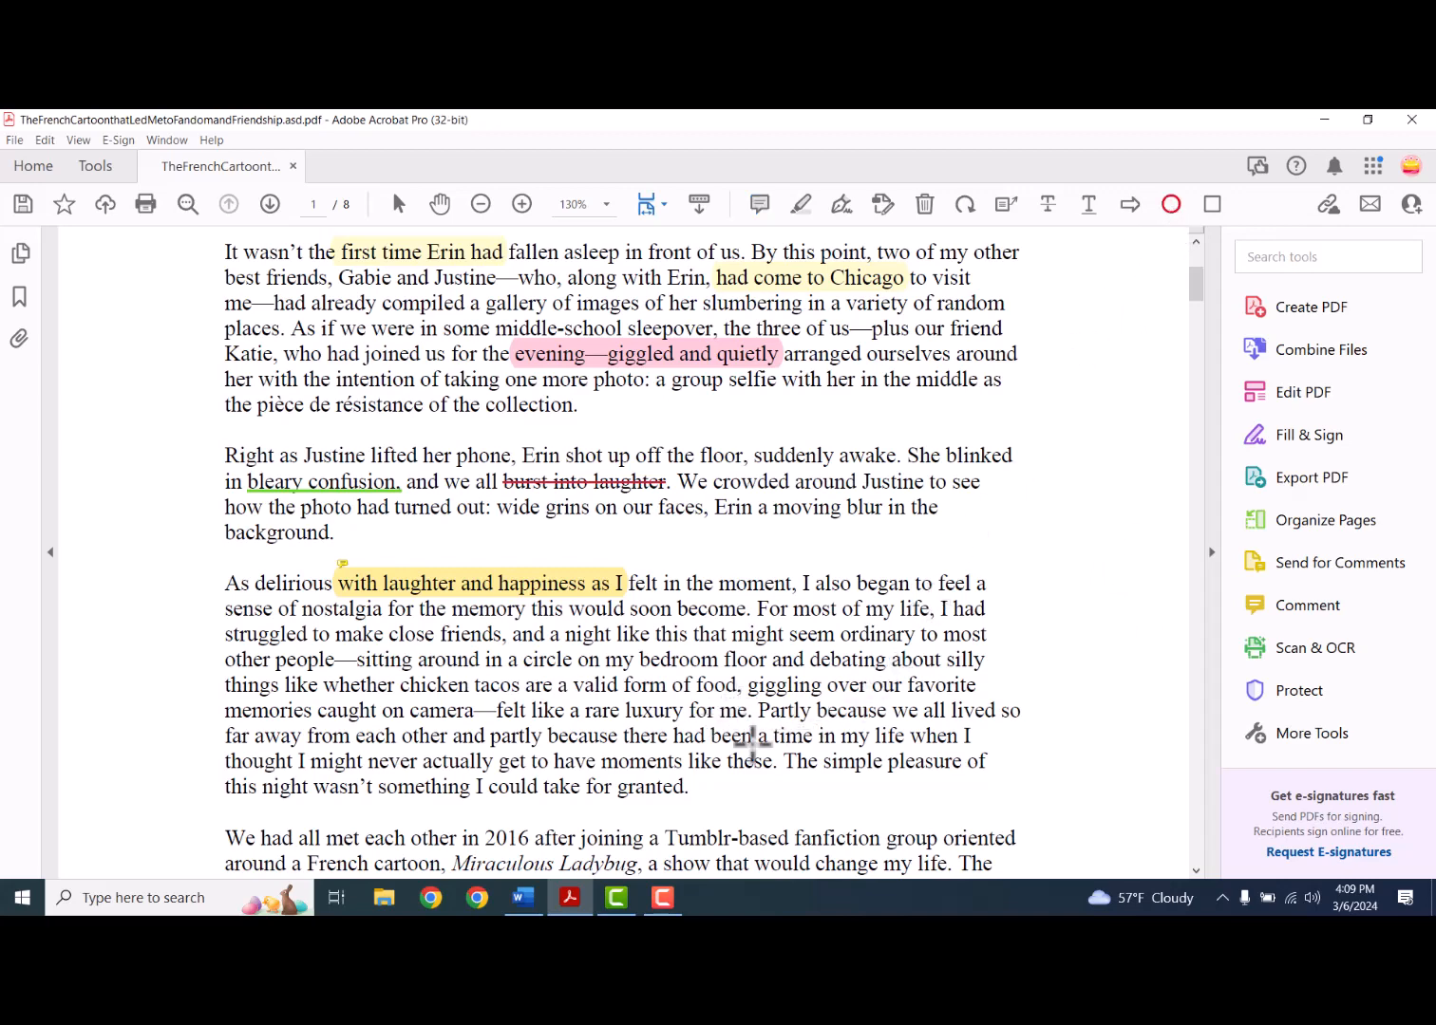
pyautogui.scroll(-1, 725, 774)
pyautogui.scroll(-2, 725, 774)
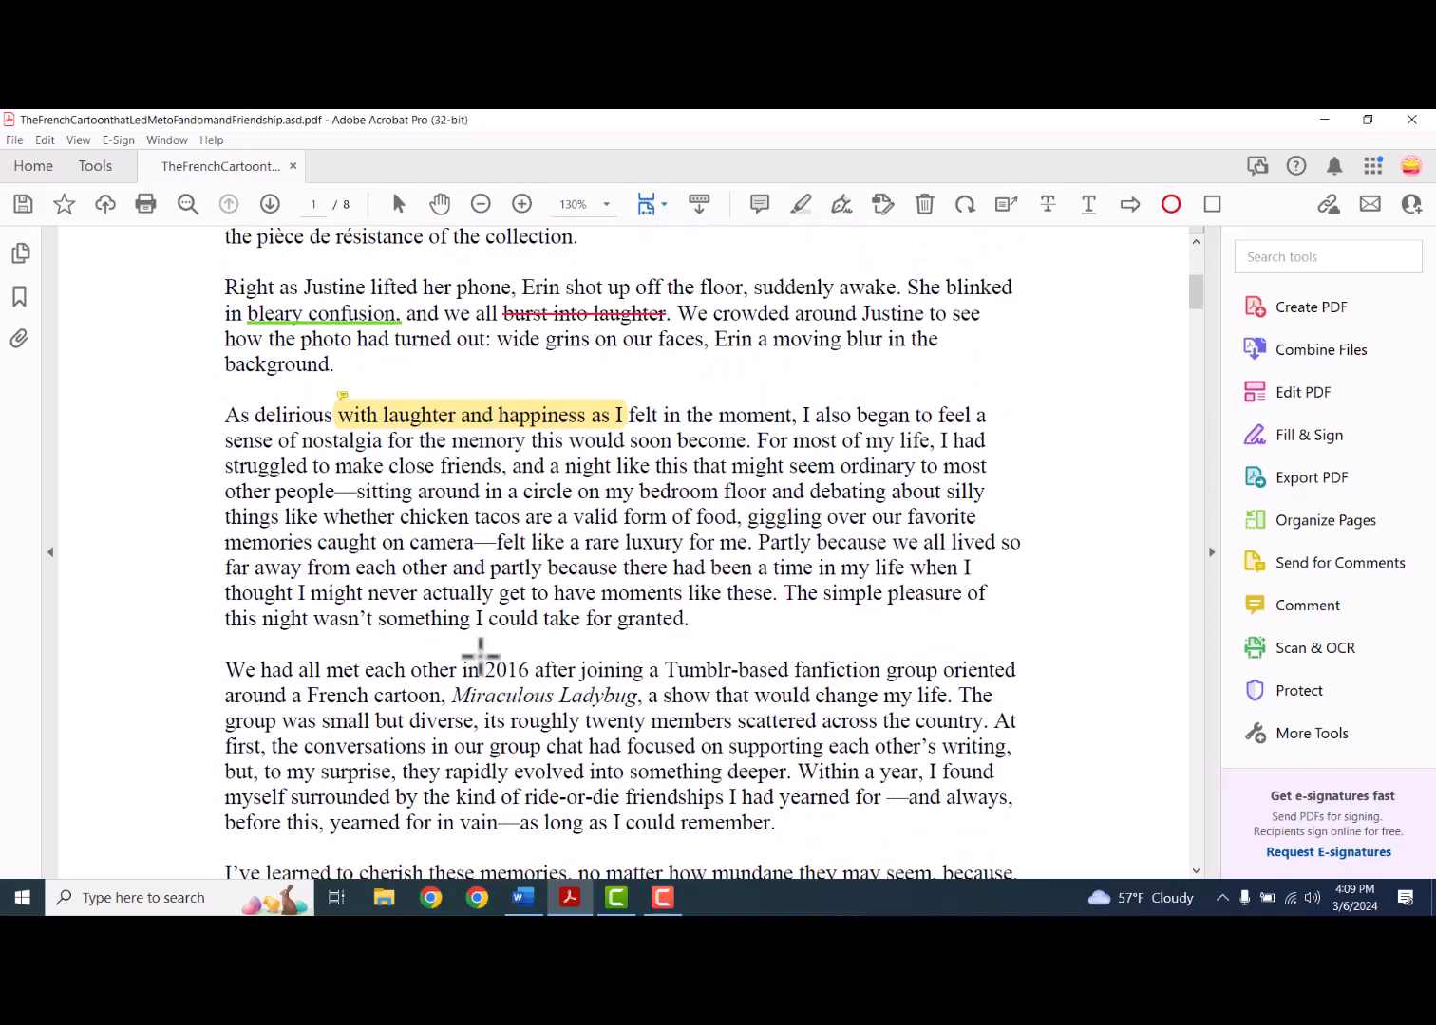
pyautogui.moveTo(482, 657); pyautogui.dragTo(530, 681)
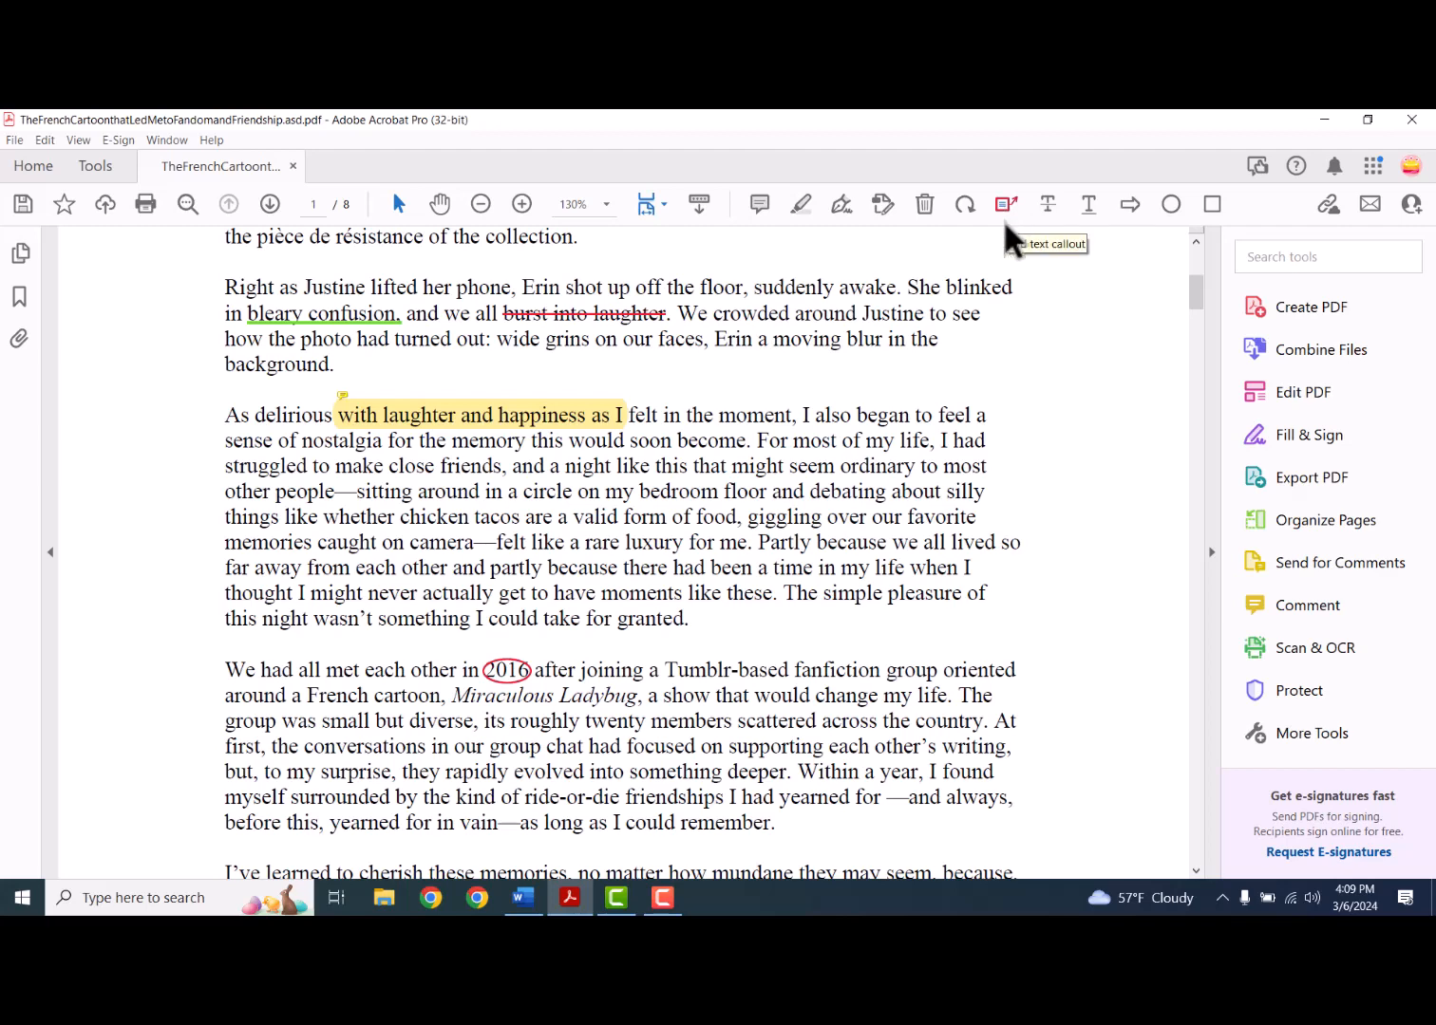
# - Add a text callout reading "nice specific example" that points to "Tumblr-based" in the "We had all met each other" paragraph
pyautogui.scroll(-2, 642, 611)
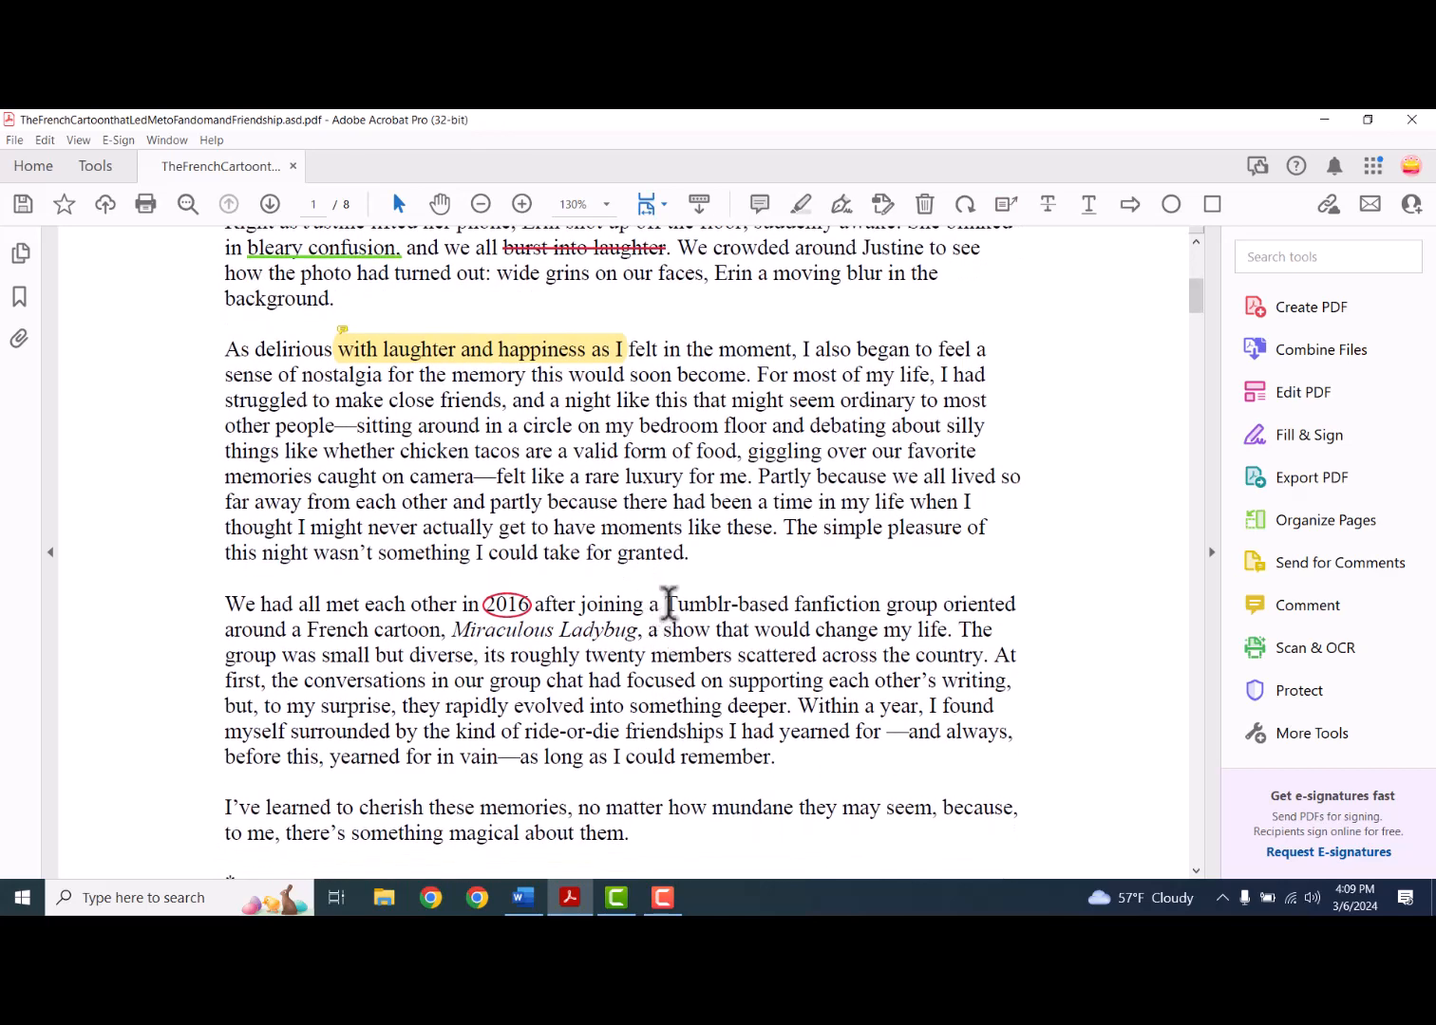
pyautogui.moveTo(667, 604); pyautogui.dragTo(776, 600)
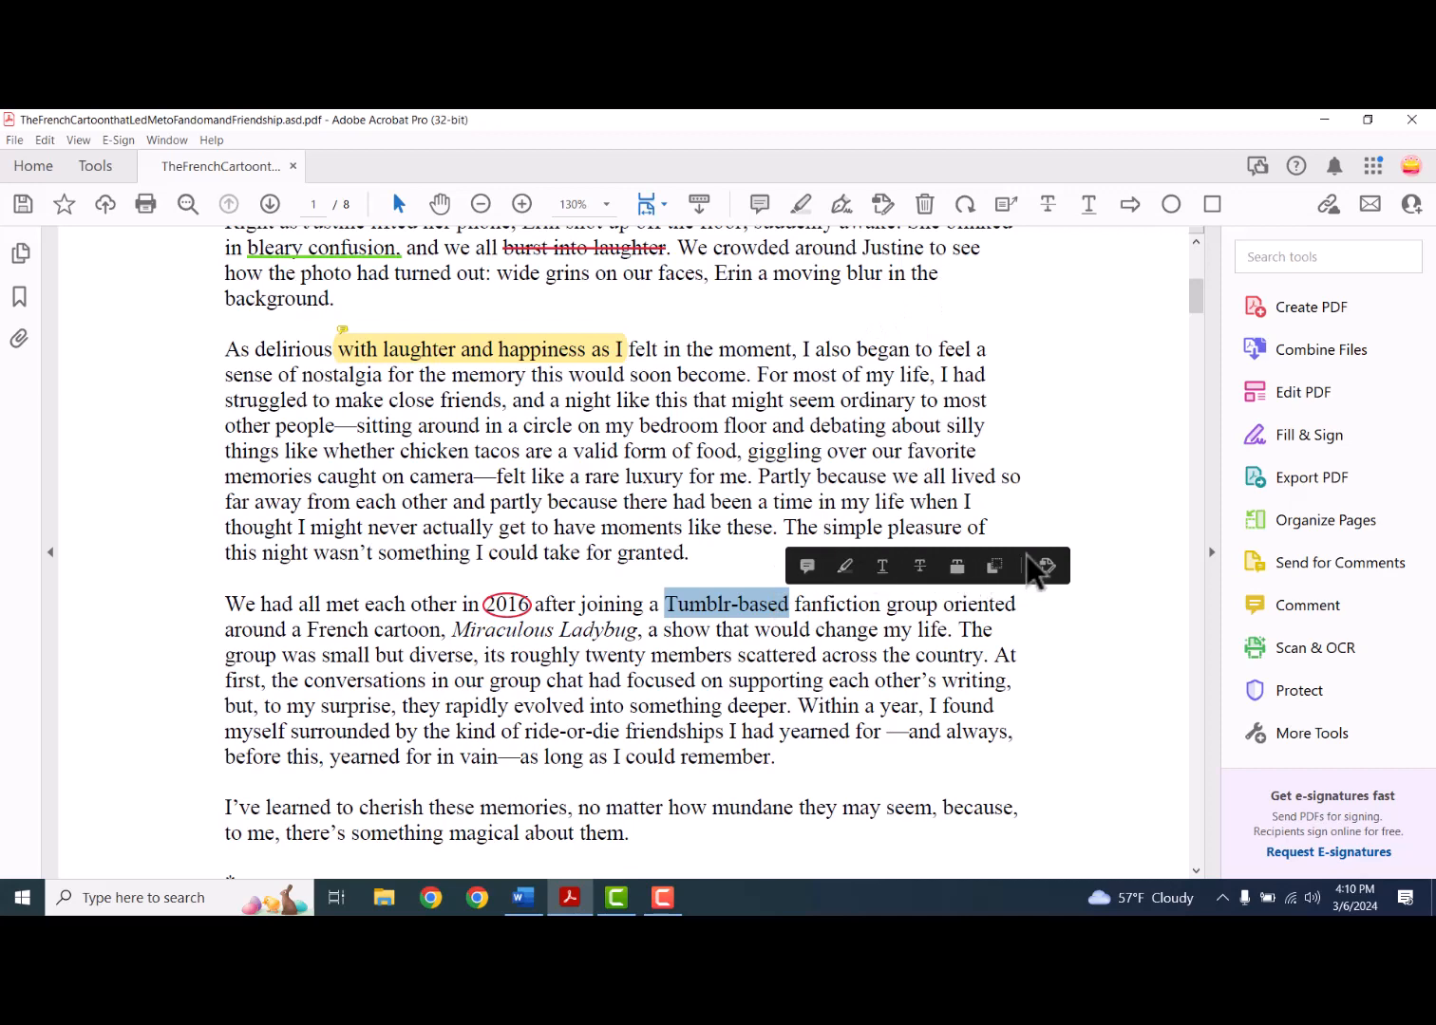
pyautogui.click(1002, 208)
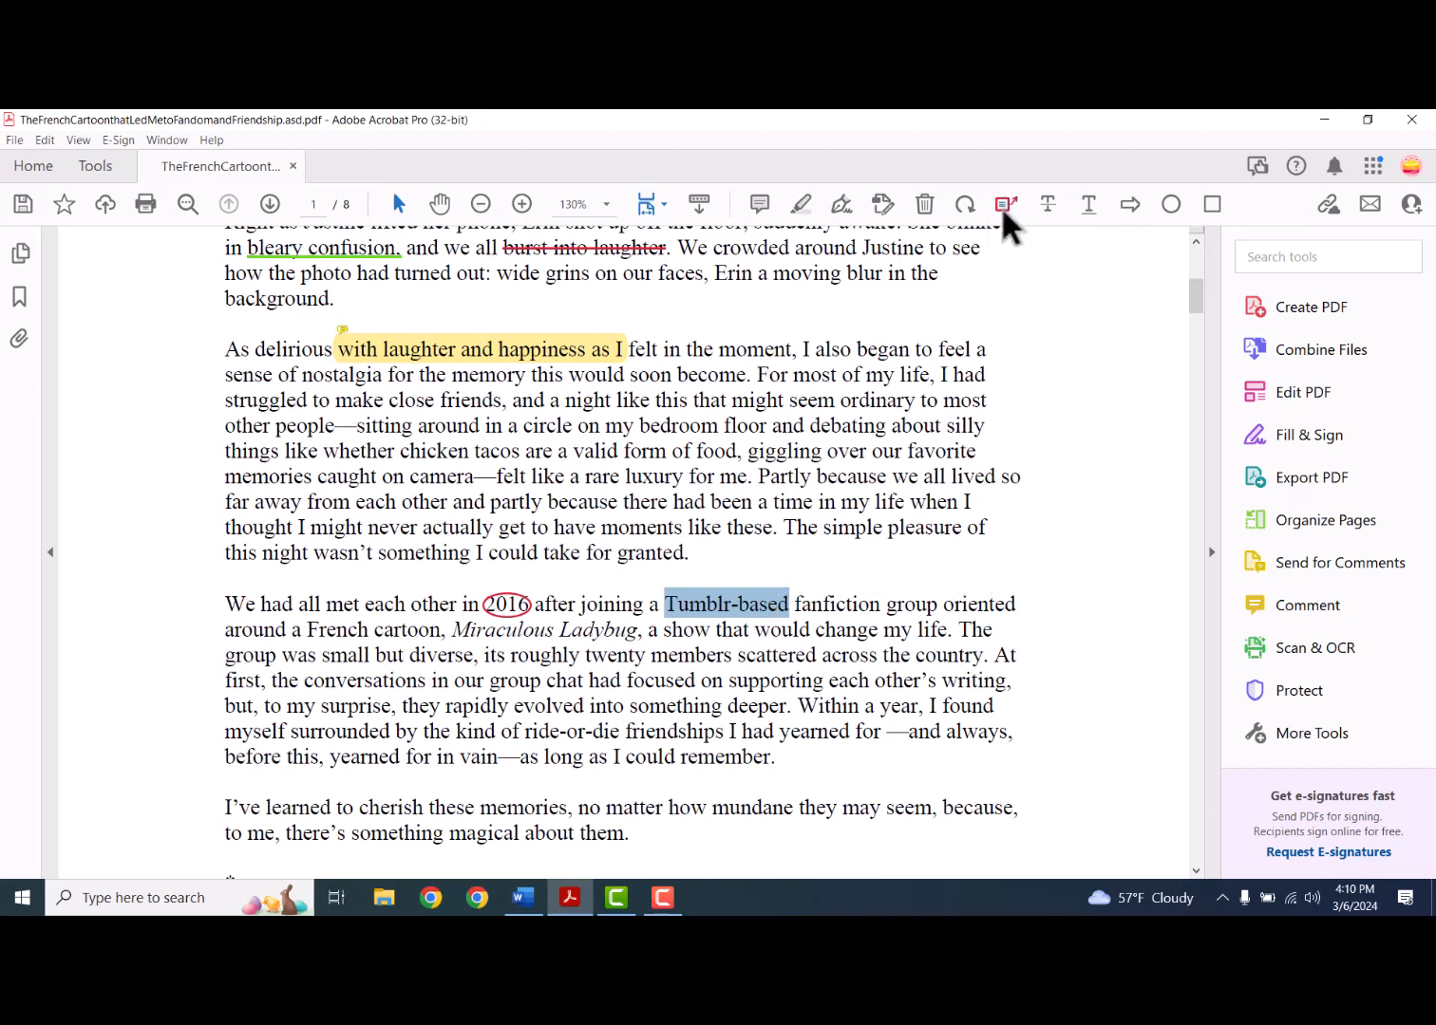
pyautogui.click(742, 603)
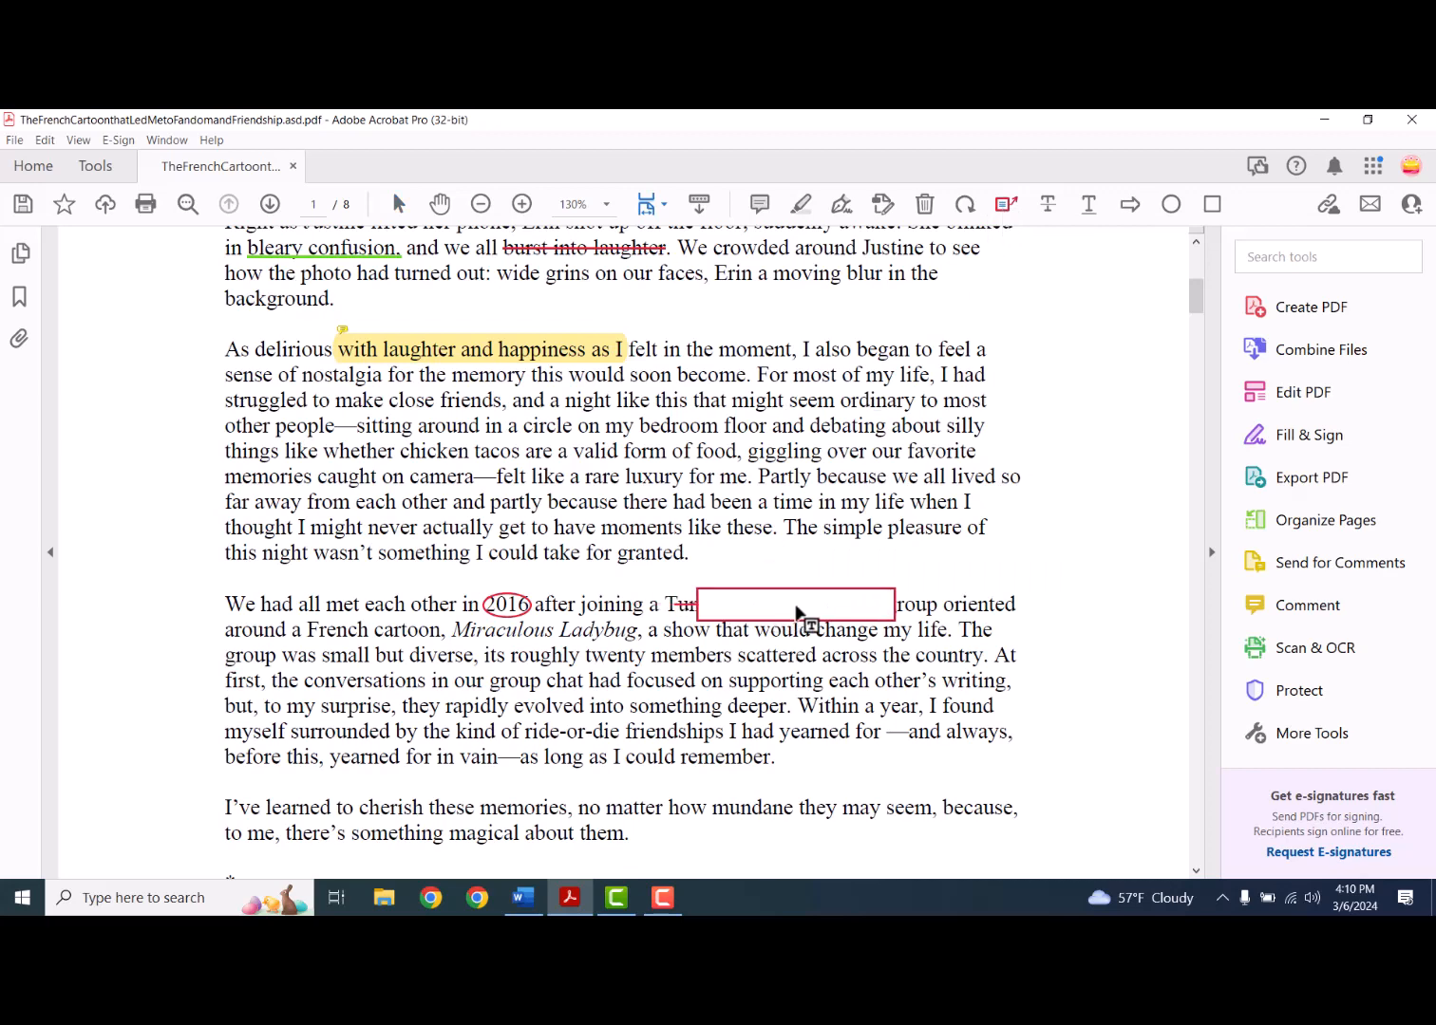
pyautogui.click(790, 604)
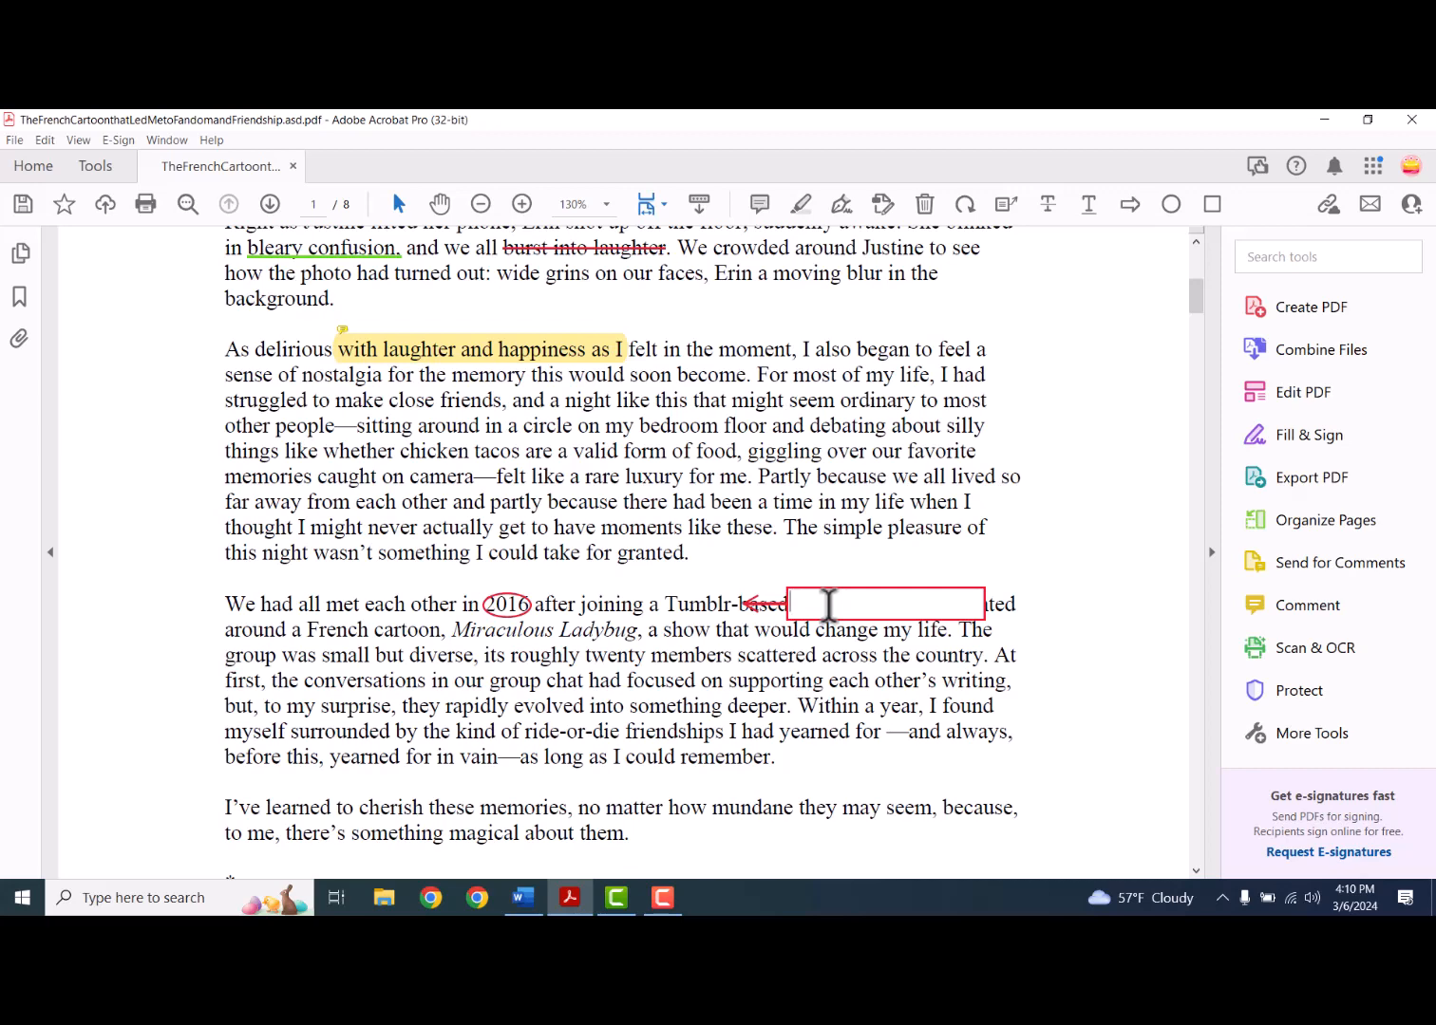
pyautogui.write('nice specific exam')
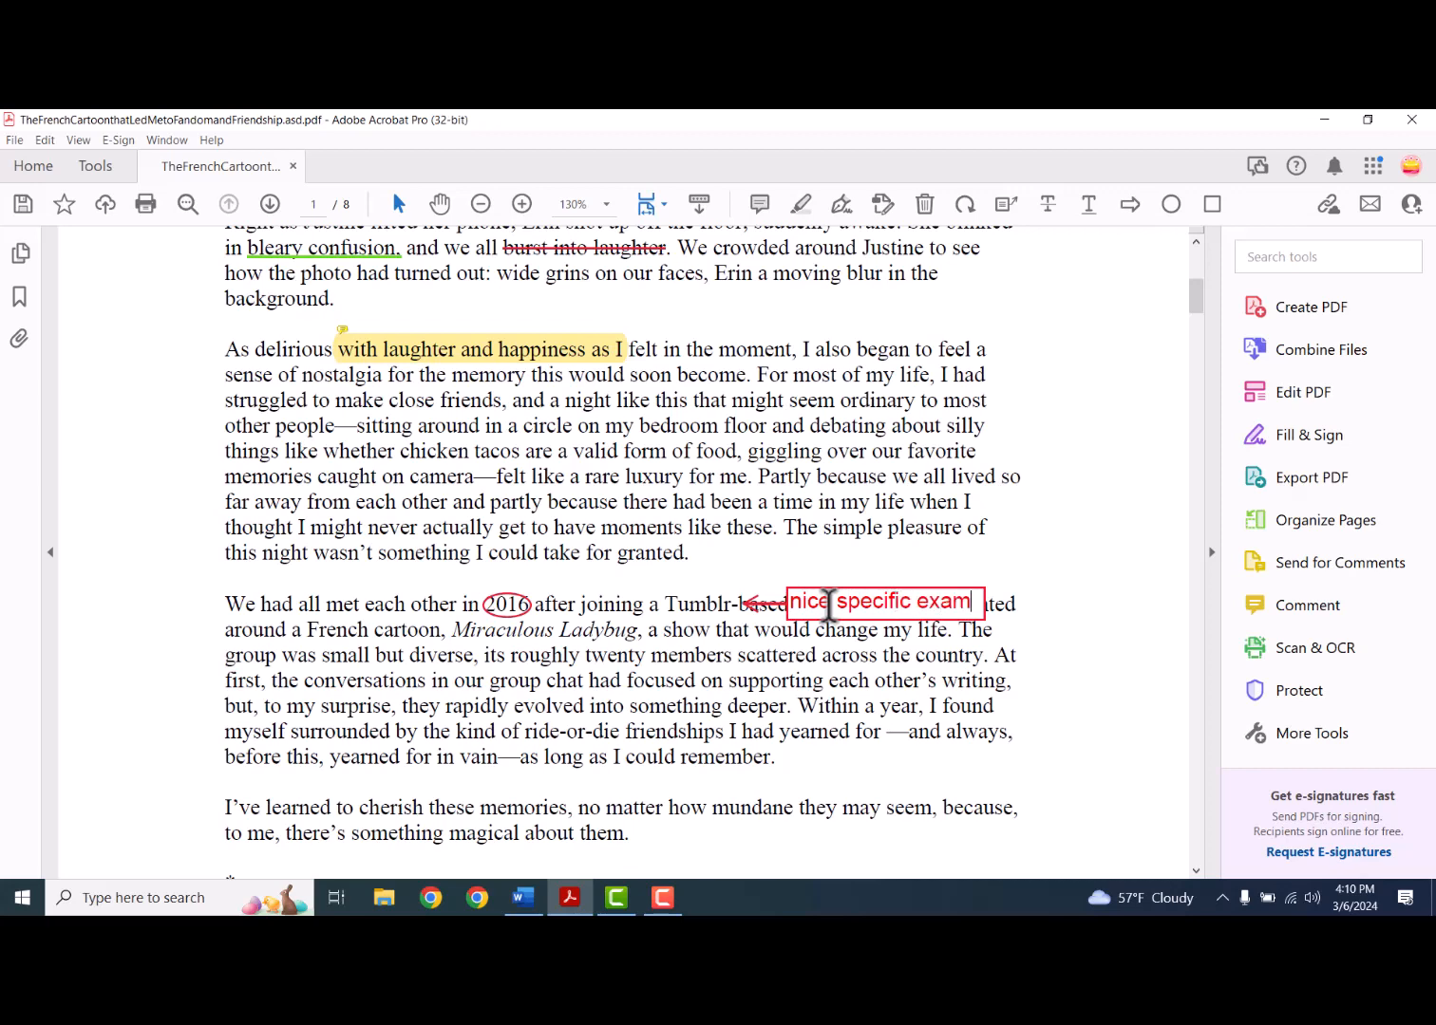
pyautogui.write('le')
pyautogui.press('BackSpace')
pyautogui.press('BackSpace')
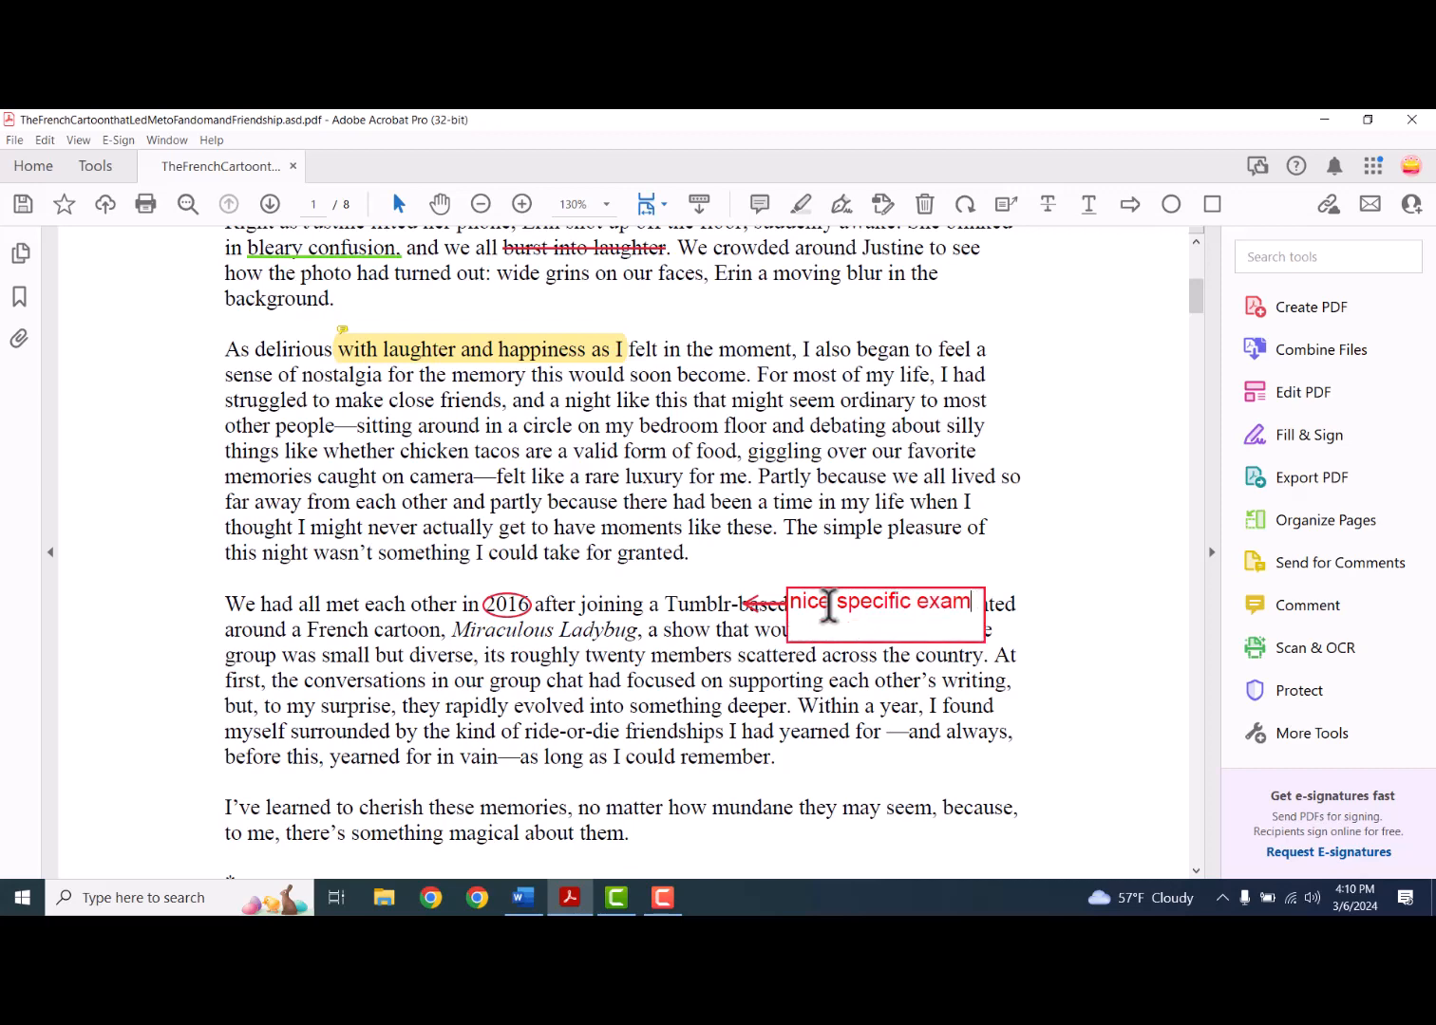
pyautogui.write('ple')
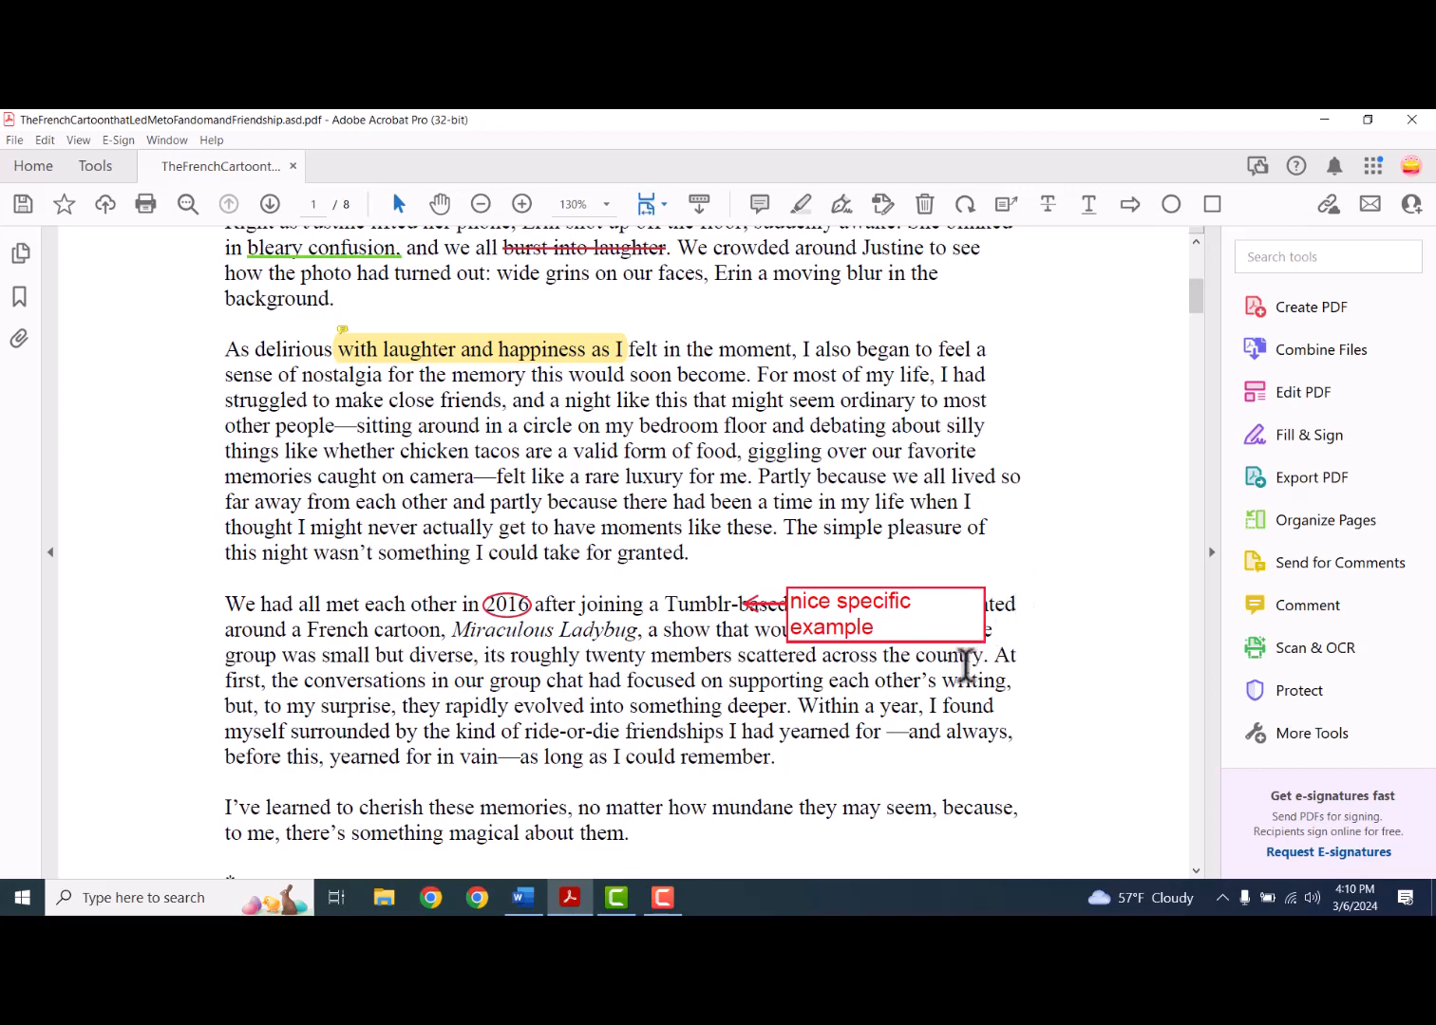
# - Close the oval's empty comment and delete the red oval around "2016"
pyautogui.click(508, 604)
pyautogui.click(513, 602)
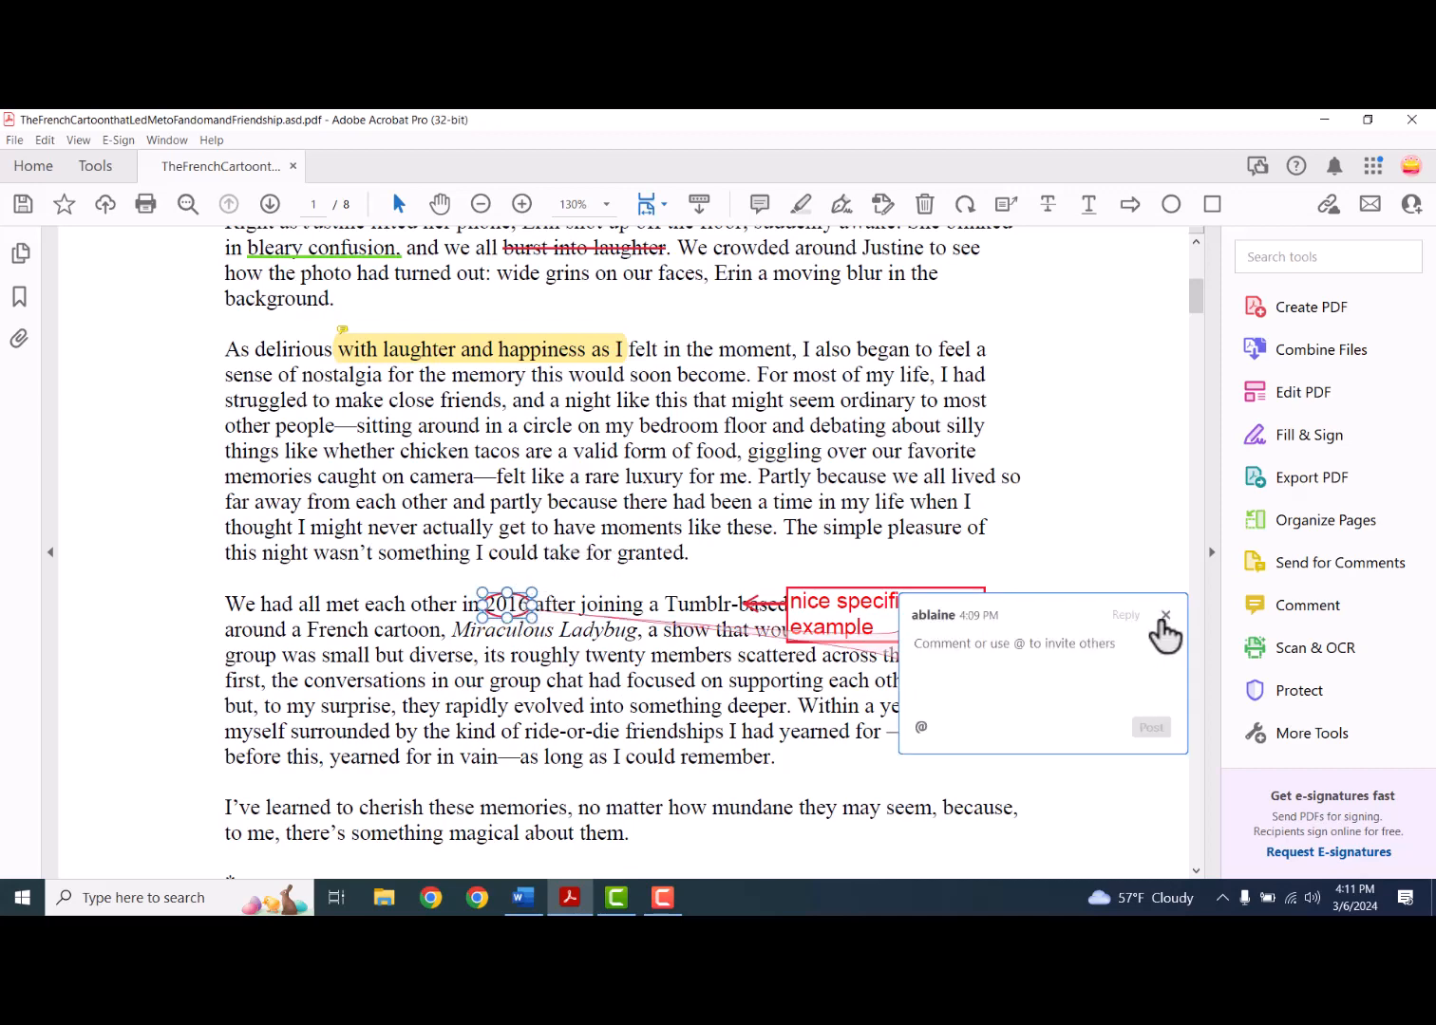
pyautogui.click(1164, 616)
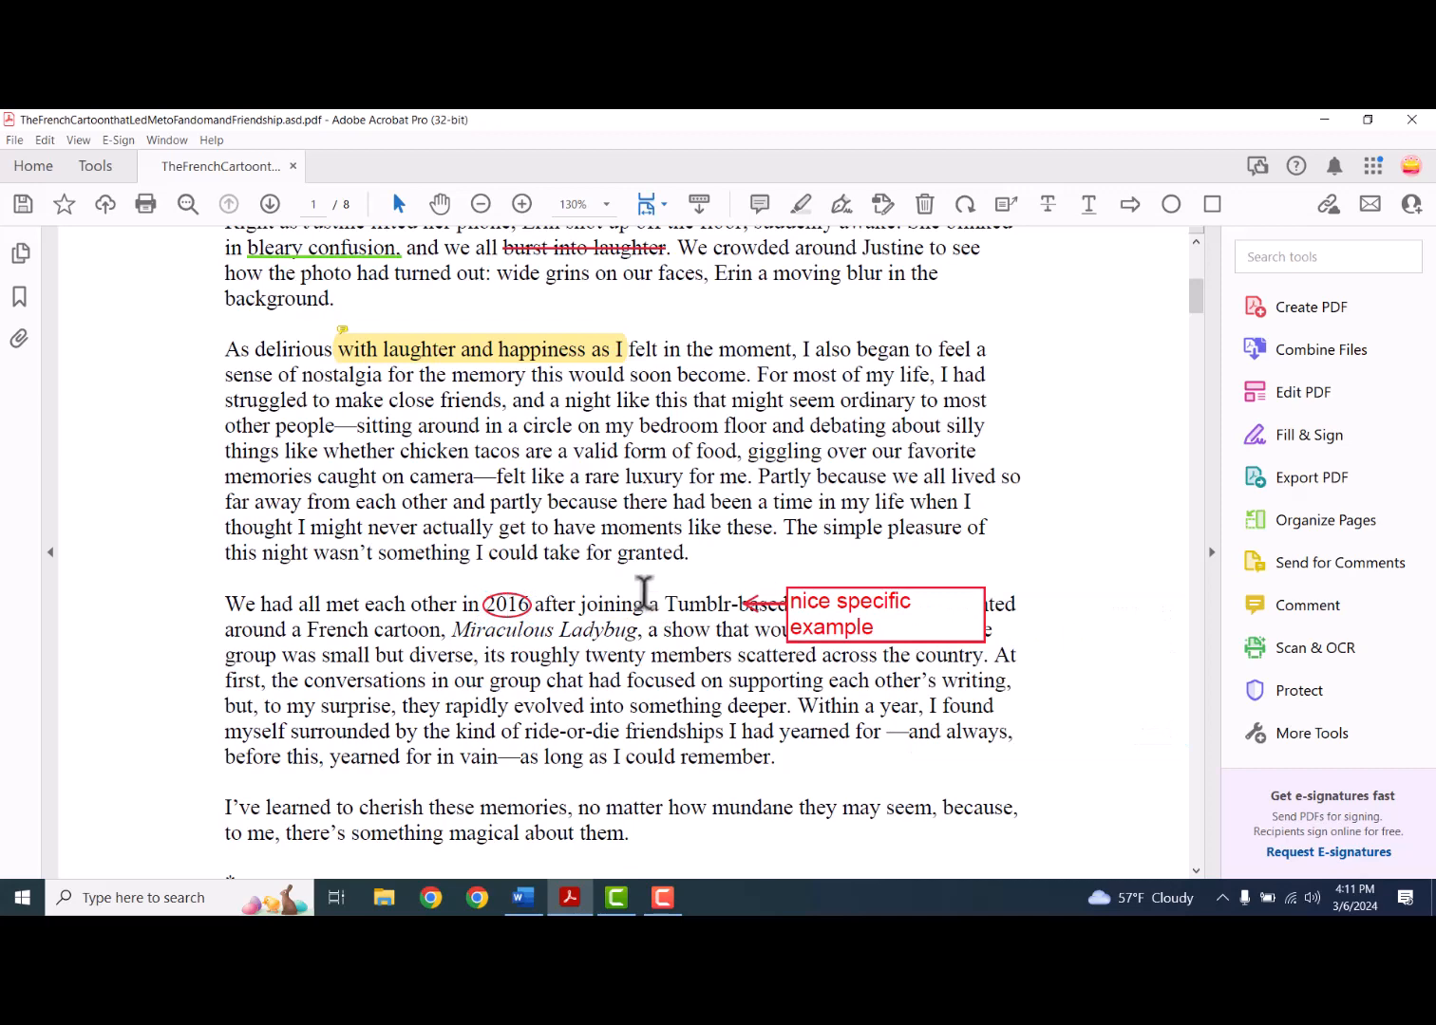
pyautogui.click(531, 615)
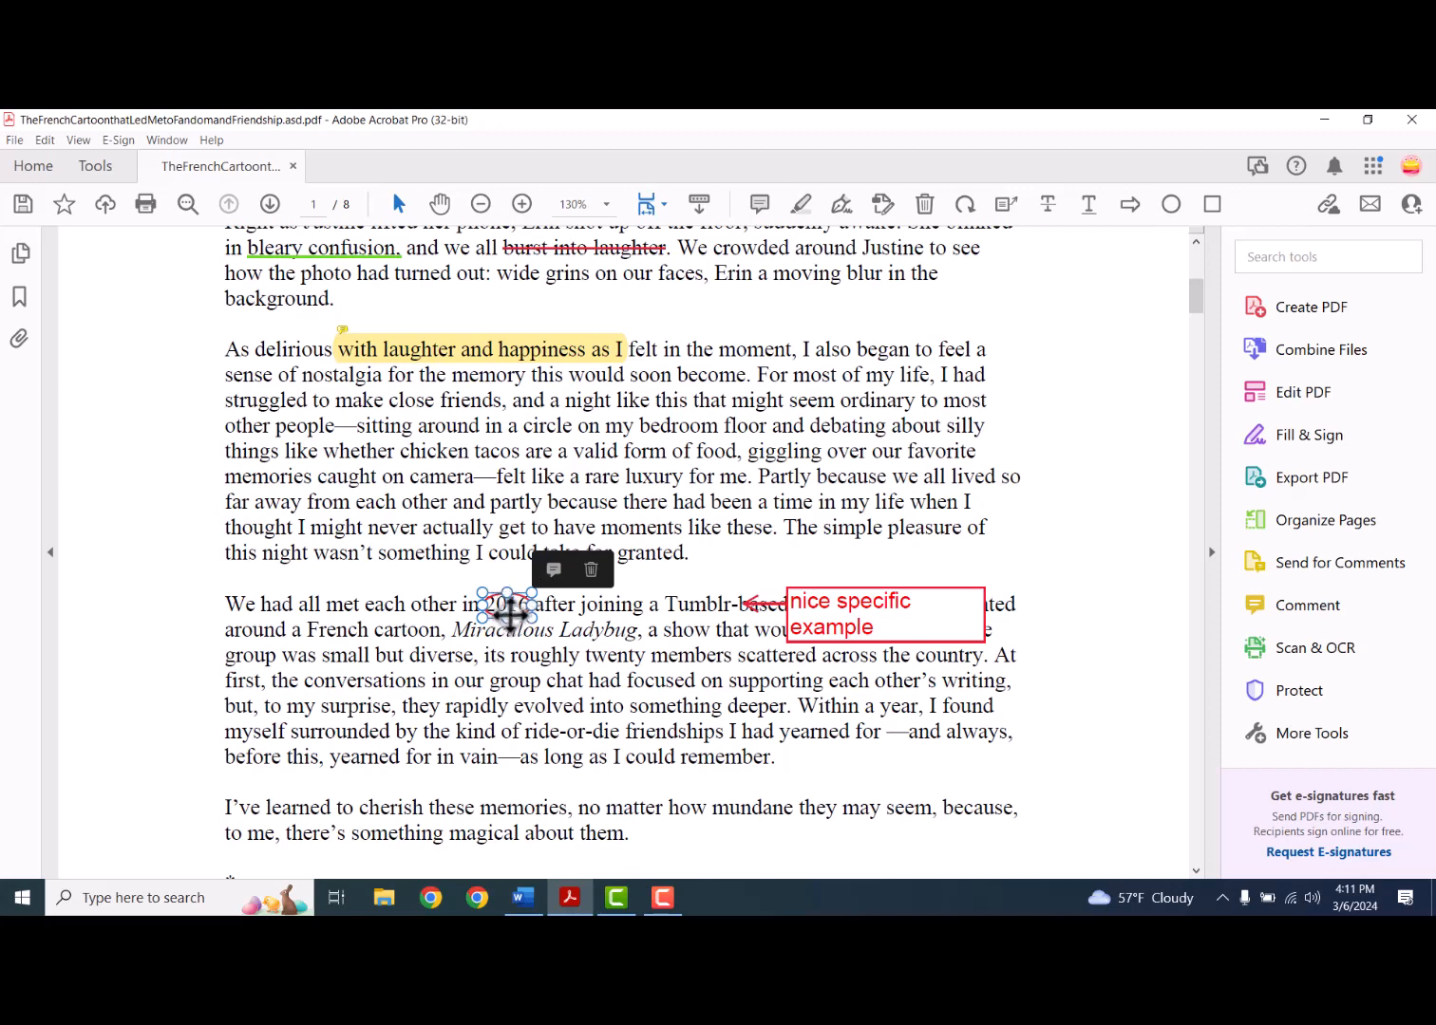
pyautogui.click(593, 569)
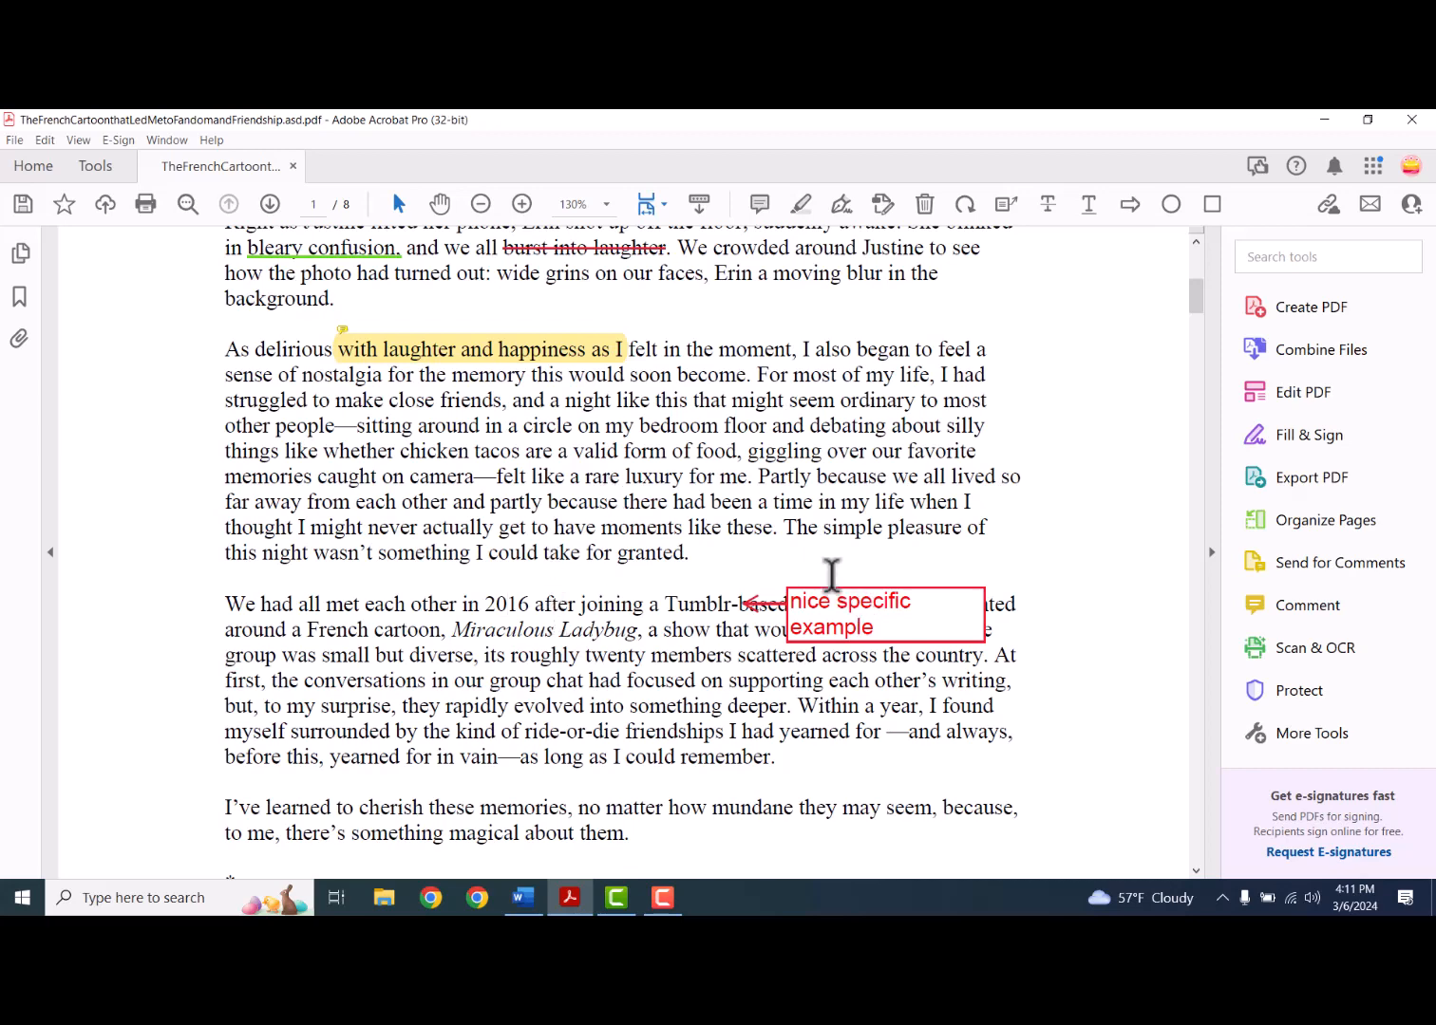
# - With the "nice specific example" callout selected, delete page 1 from the document and confirm the deletion
pyautogui.click(916, 619)
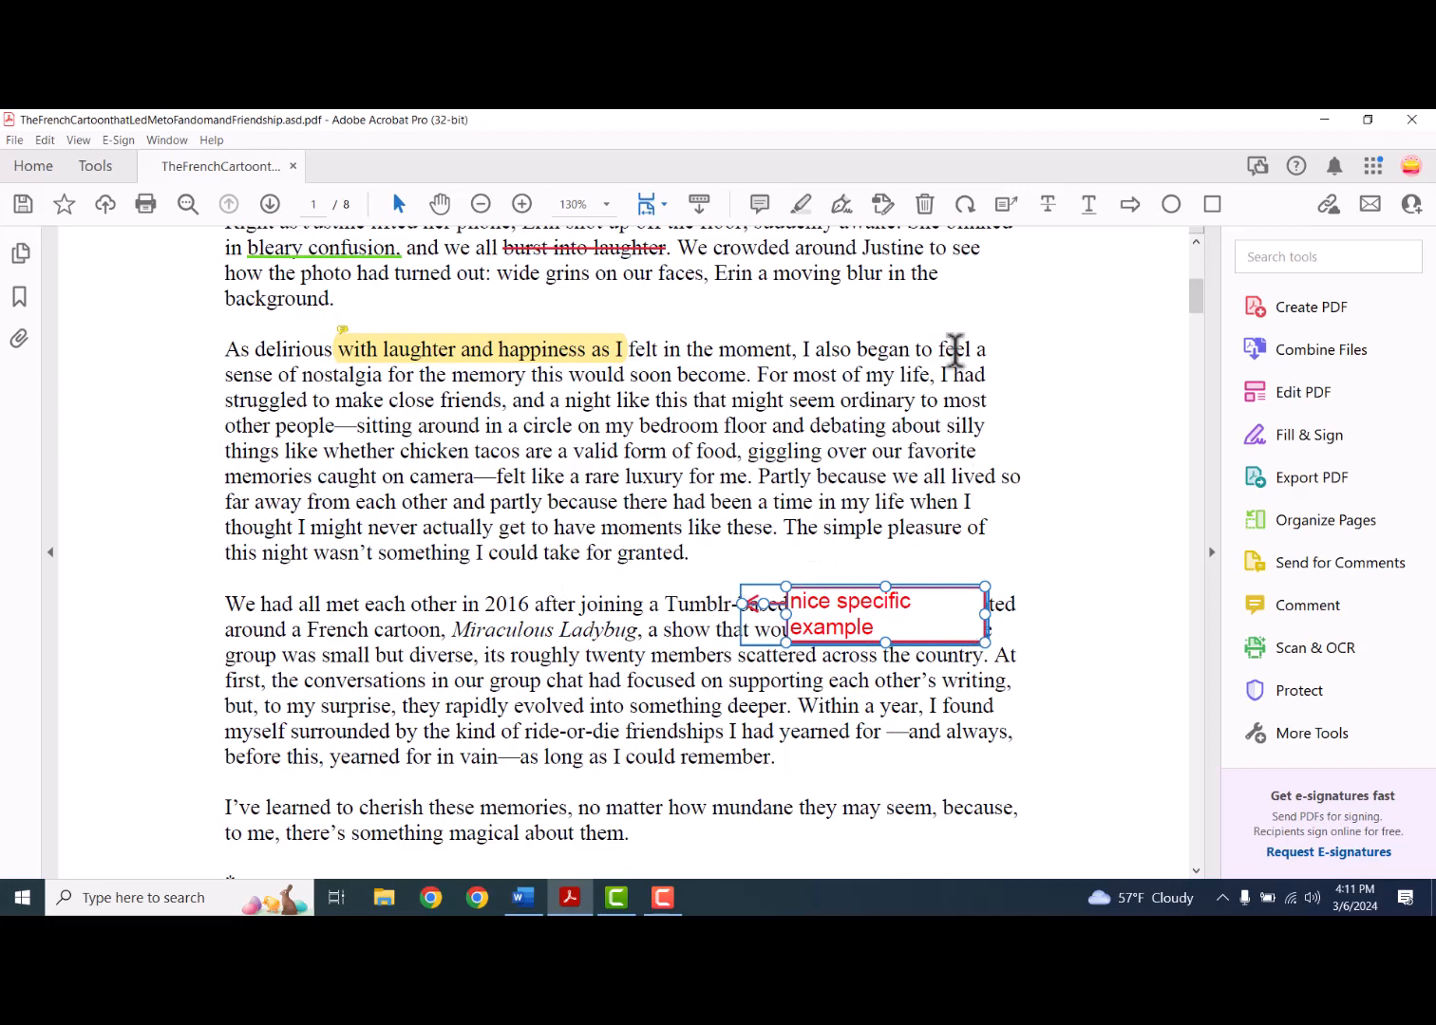
pyautogui.click(923, 201)
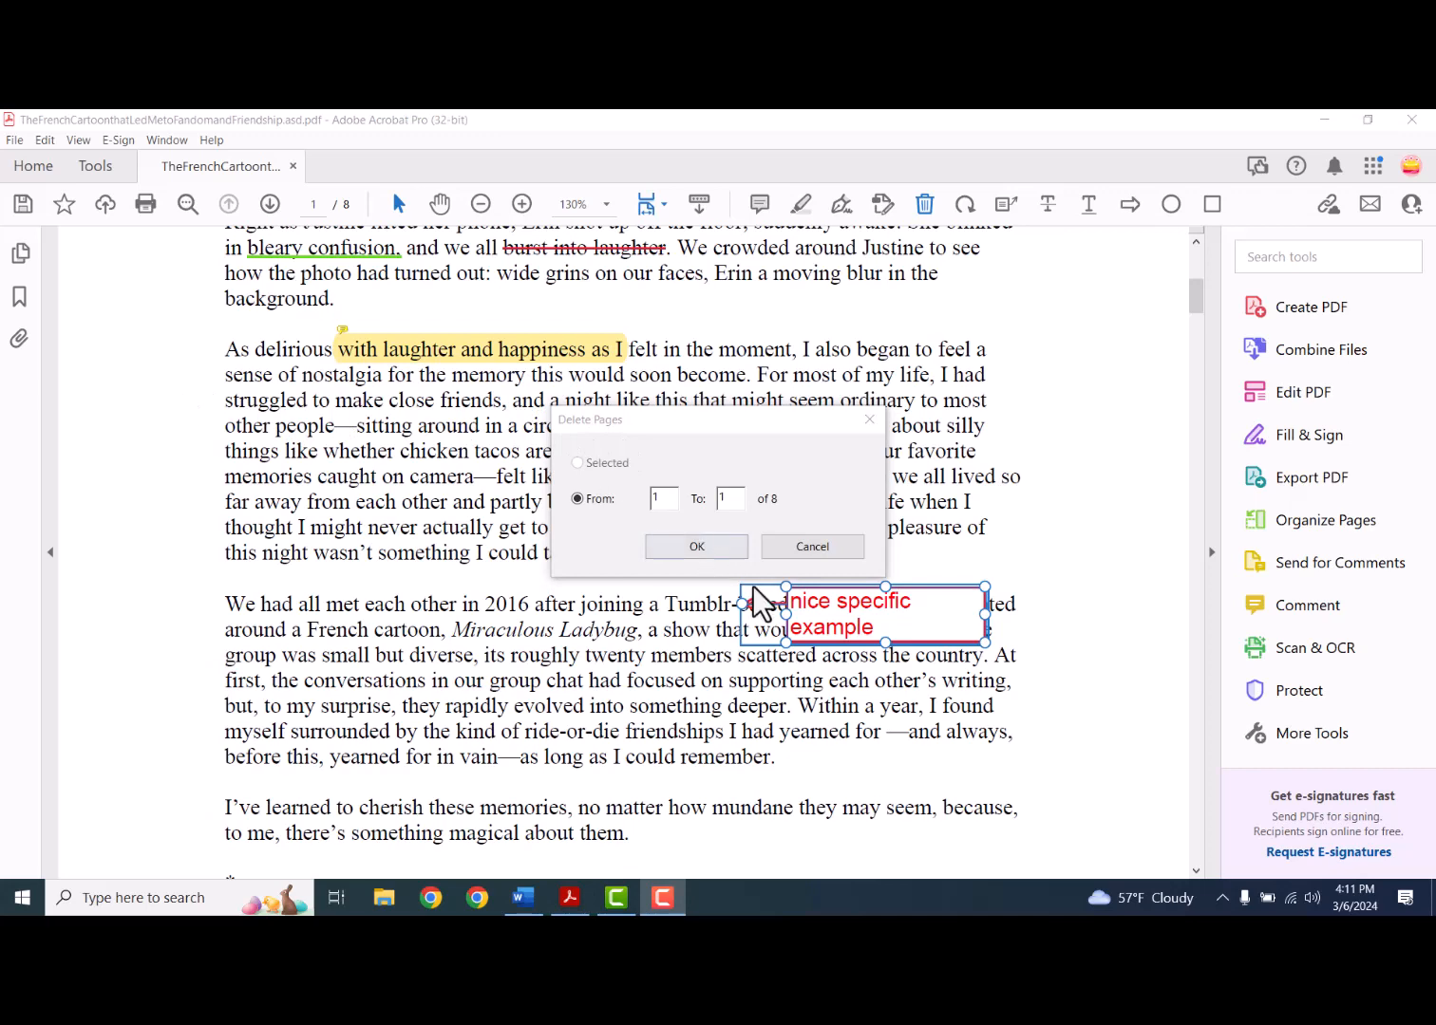
pyautogui.click(721, 547)
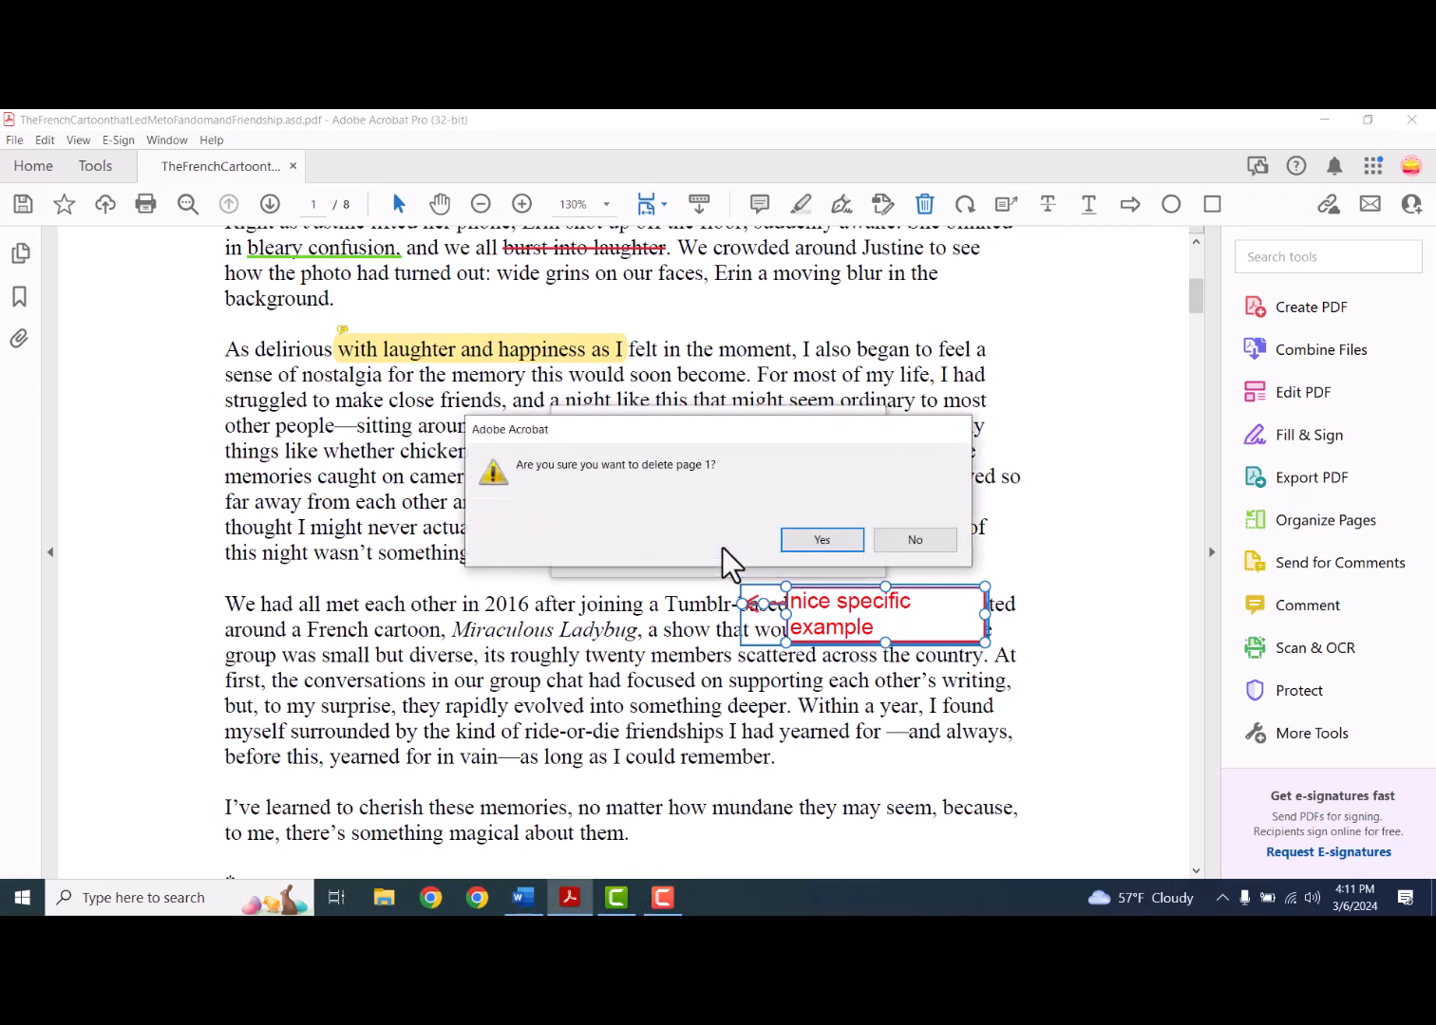
pyautogui.click(848, 539)
pyautogui.scroll(-2, 859, 615)
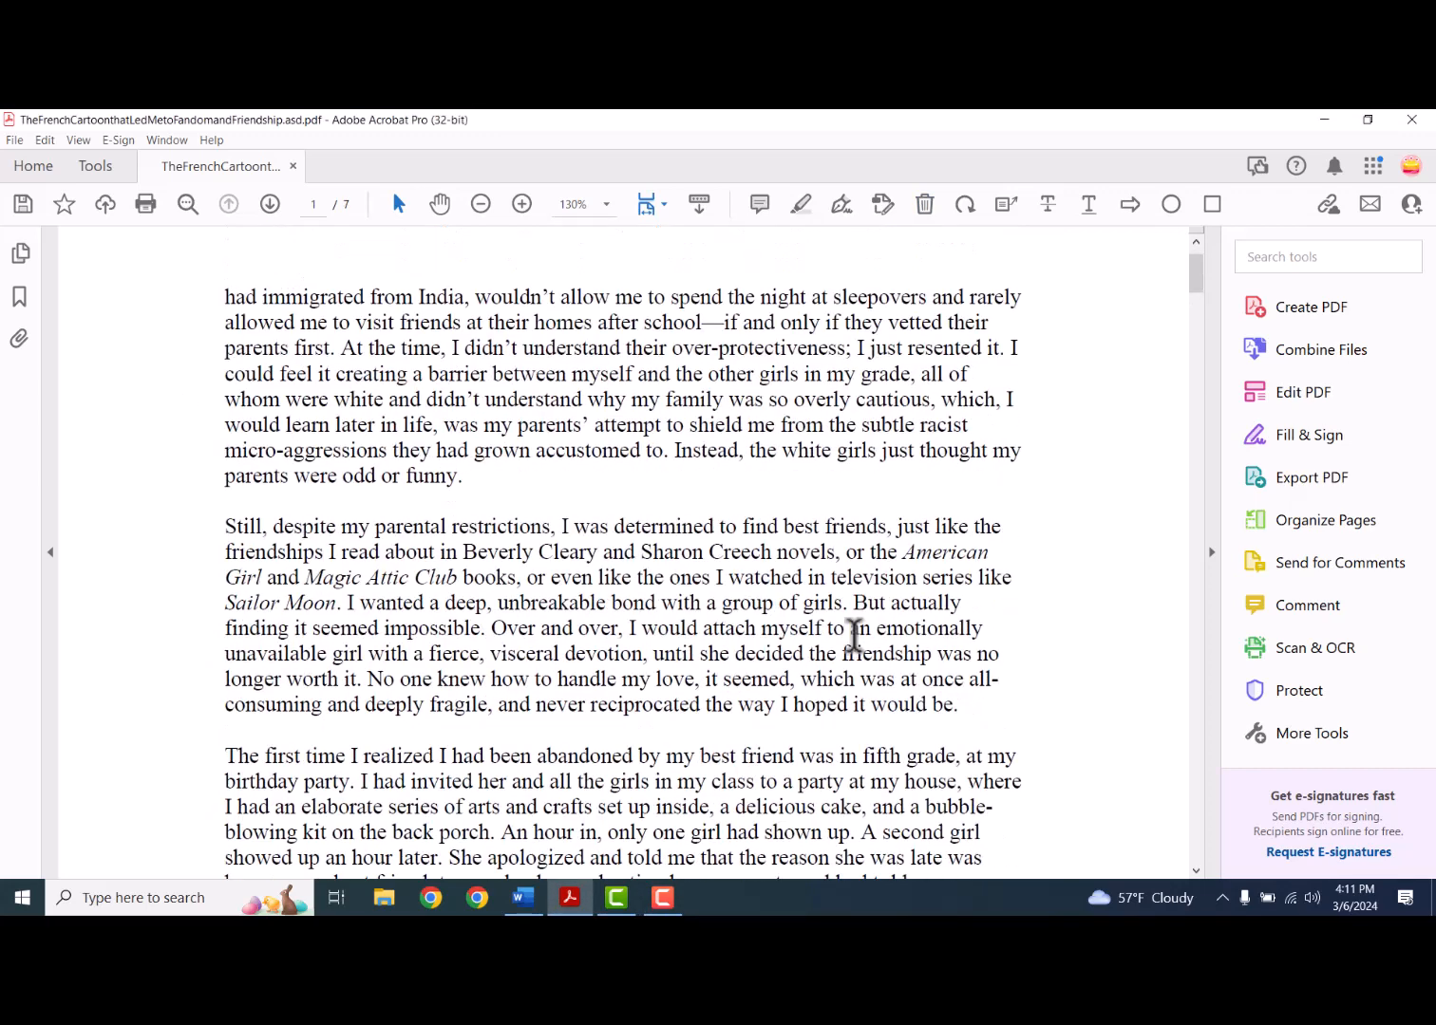